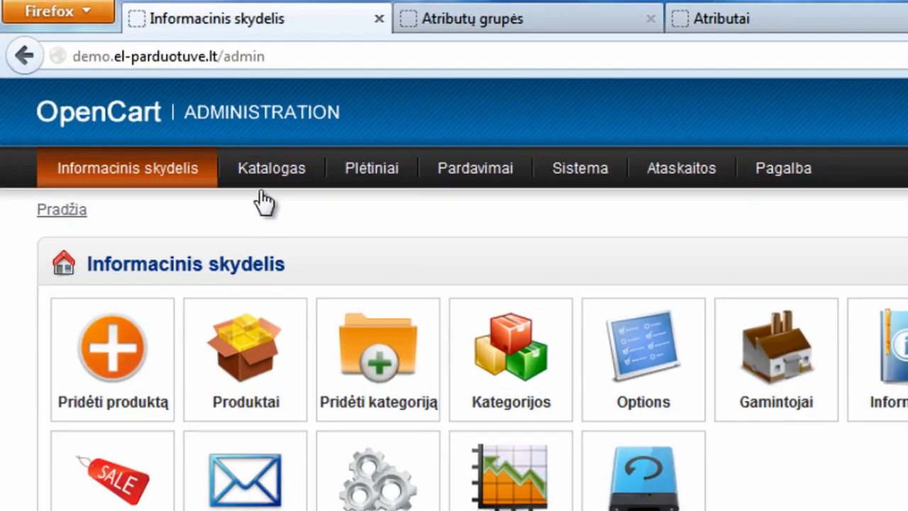
Step: Open the catalog's product list and start adding a new product
{"action": "mouse_move", "coordinate": [151, 98]}
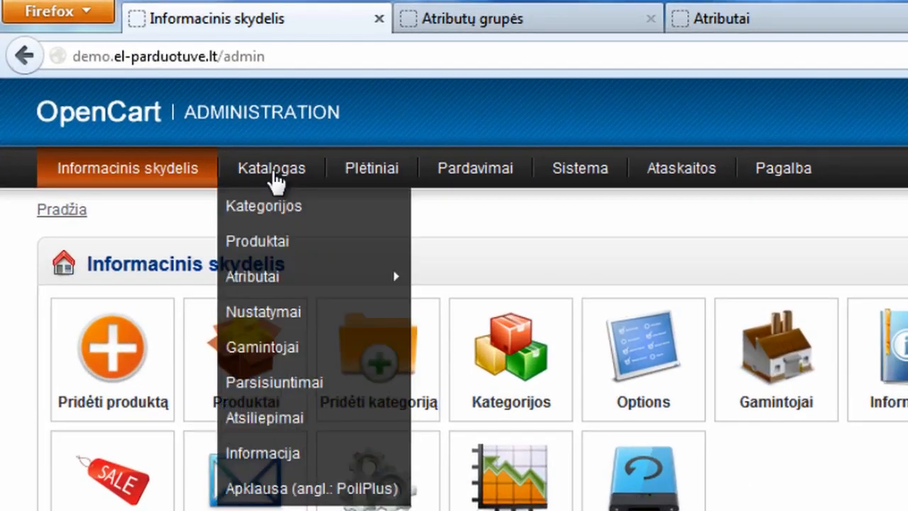
{"action": "left_click", "coordinate": [272, 243]}
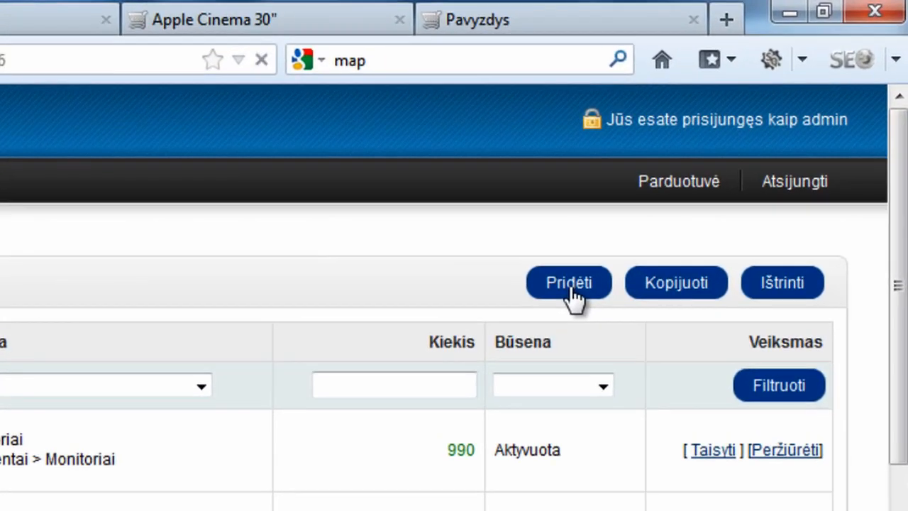
{"action": "left_click", "coordinate": [572, 288]}
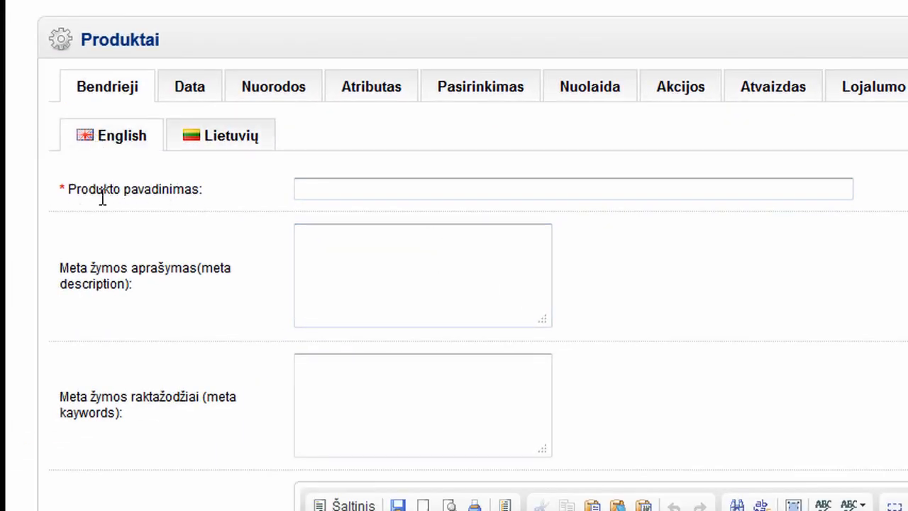
Step: Name the product "Prekė 1" in English and copy the same name into the Lithuanian version
{"action": "double_click", "coordinate": [64, 189]}
{"action": "left_click", "coordinate": [361, 190]}
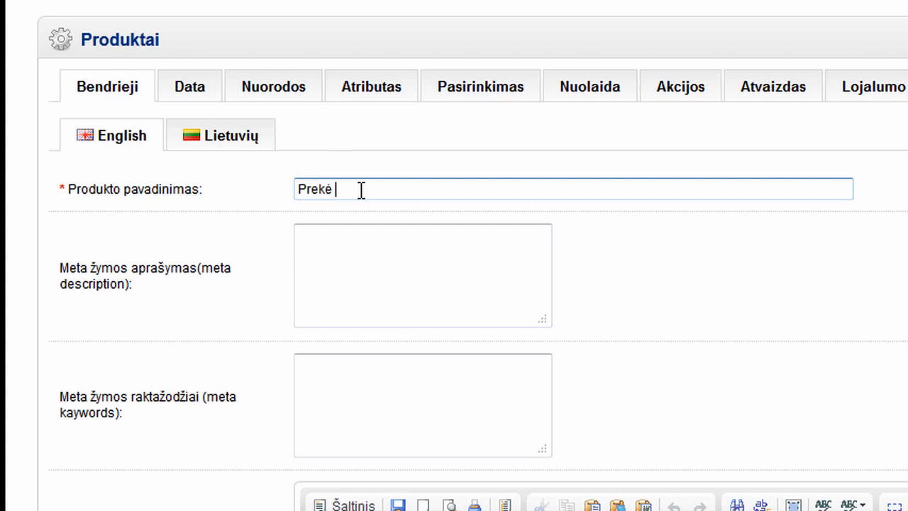
{"action": "triple_click", "coordinate": [362, 190]}
{"action": "key", "text": "ctrl+c"}
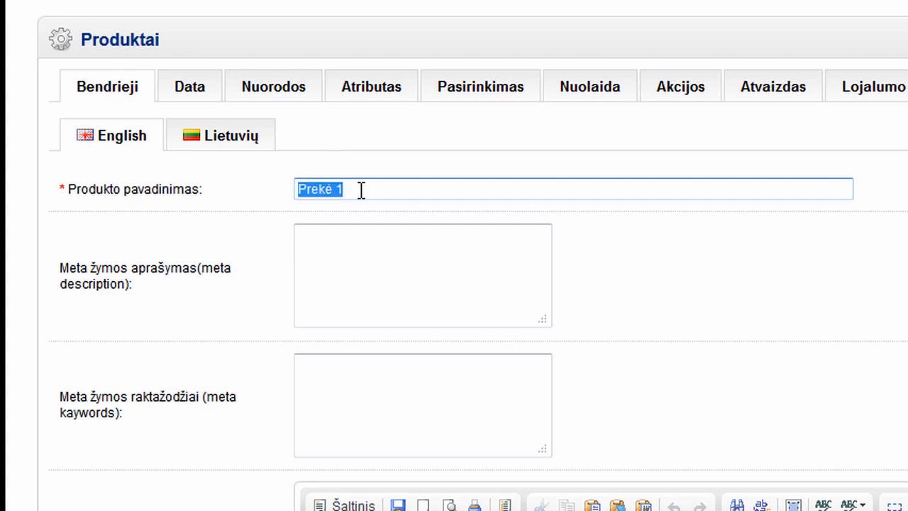
{"action": "left_click", "coordinate": [226, 137]}
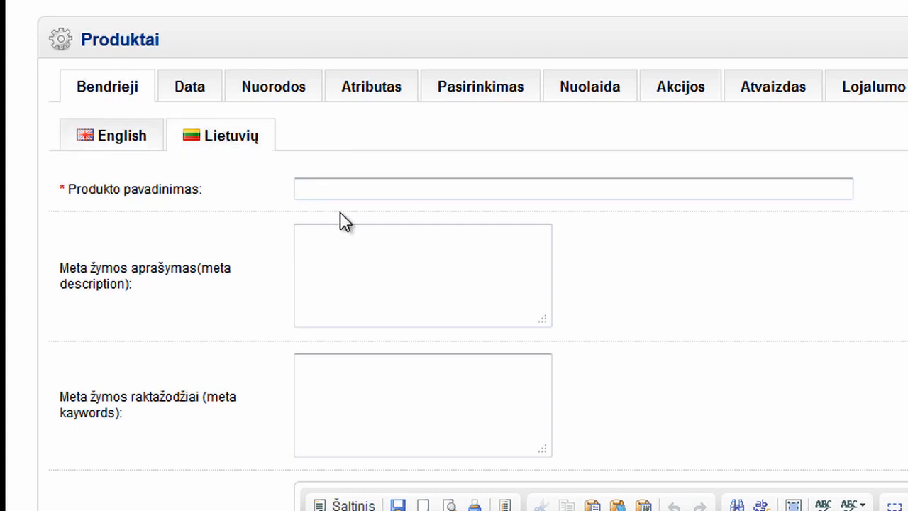
{"action": "key", "text": "ctrl+v"}
{"action": "left_click", "coordinate": [319, 269]}
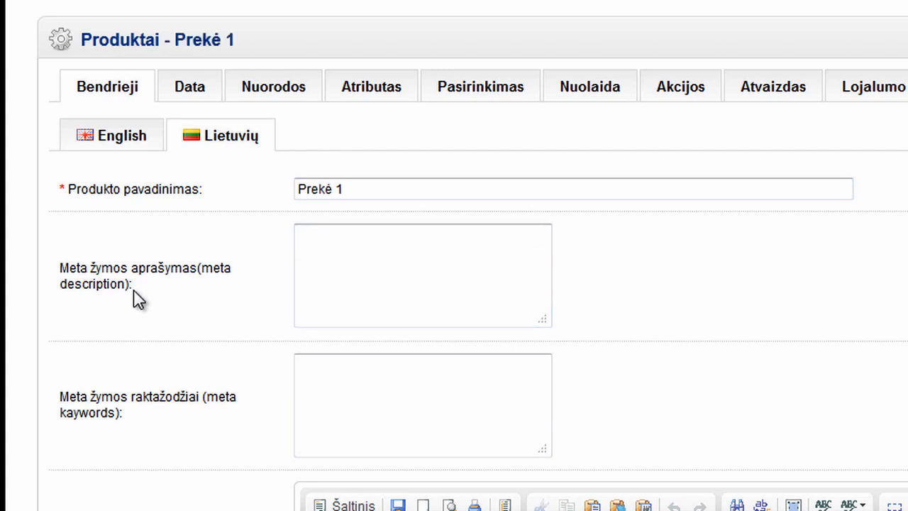
Step: Enter "Prekė 1 ......" as the product's Lithuanian description, leaving the meta description and meta keywords empty
{"action": "mouse_move", "coordinate": [59, 268]}
{"action": "left_mouse_down"}
{"action": "mouse_move", "coordinate": [90, 266]}
{"action": "mouse_move", "coordinate": [151, 300]}
{"action": "mouse_move", "coordinate": [62, 273]}
{"action": "left_mouse_up"}
{"action": "scroll", "coordinate": [158, 305], "scroll_direction": "down", "scroll_amount": 3}
{"action": "scroll", "coordinate": [347, 159], "scroll_direction": "down", "scroll_amount": 3}
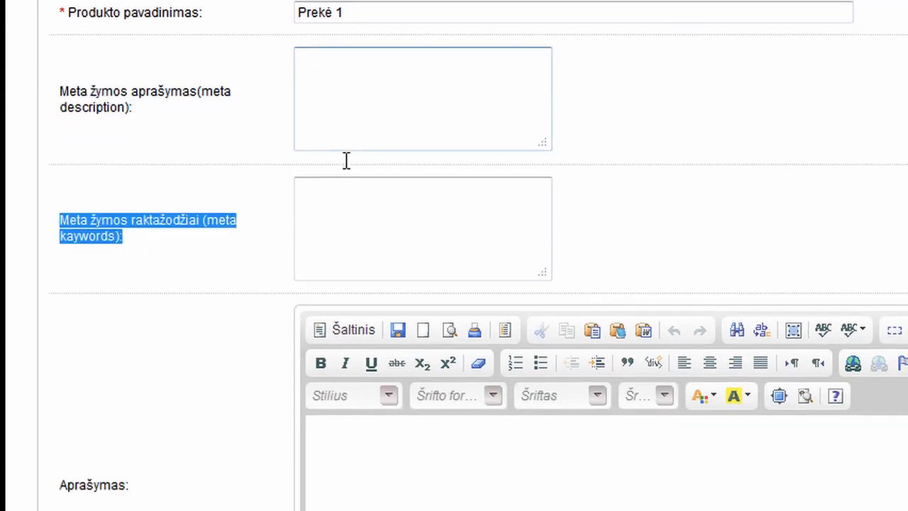
{"action": "left_click", "coordinate": [381, 398]}
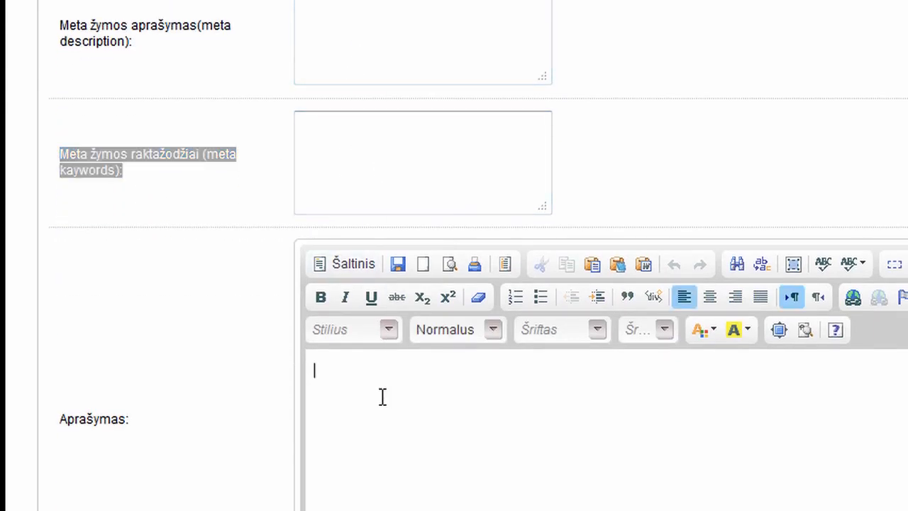
{"action": "key", "text": "ctrl+v"}
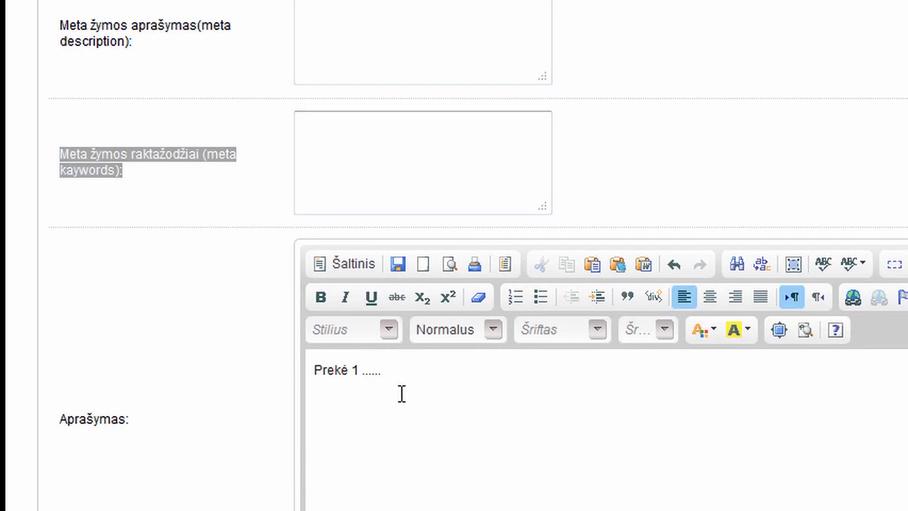
{"action": "scroll", "coordinate": [401, 394], "scroll_direction": "up", "scroll_amount": 6}
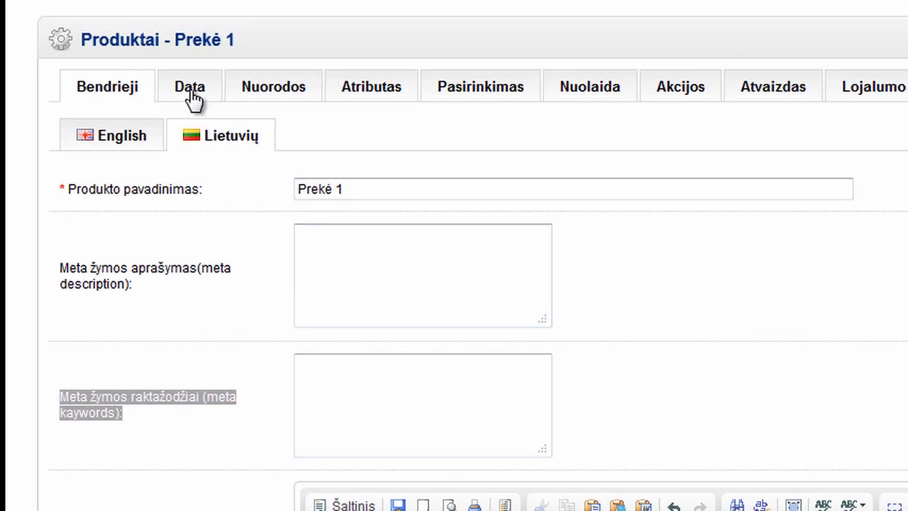
Step: Set the product's model to NC1515 in its data section, leaving SKU, UPC and location empty
{"action": "left_click", "coordinate": [192, 91]}
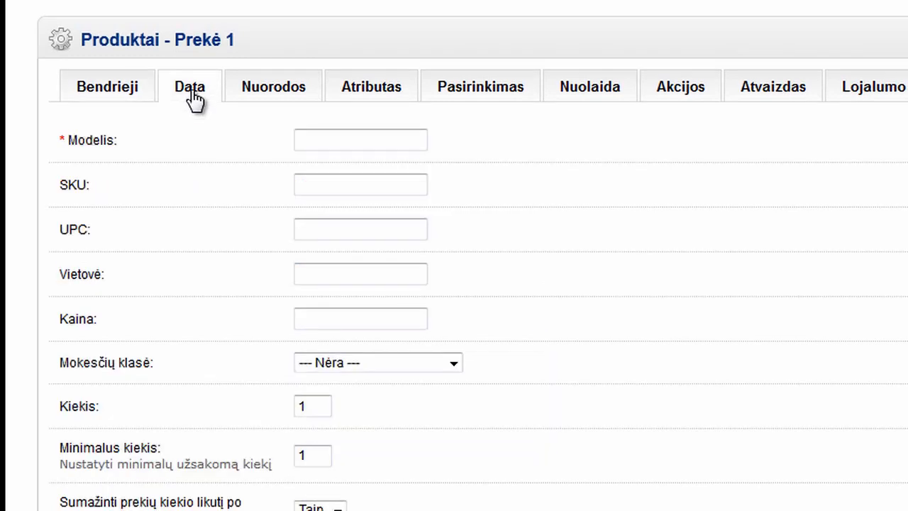
{"action": "left_click", "coordinate": [325, 150]}
{"action": "key", "text": "ctrl+v"}
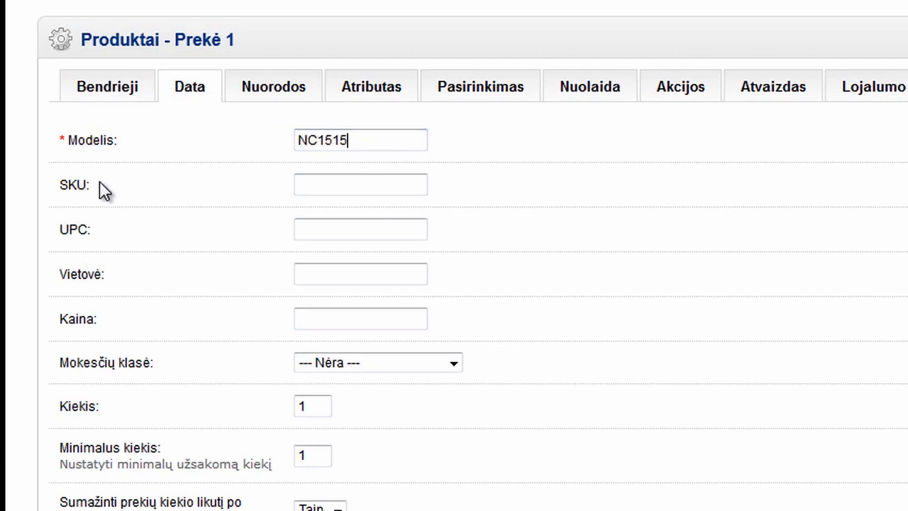
{"action": "left_click_drag", "start_coordinate": [61, 185], "coordinate": [137, 294]}
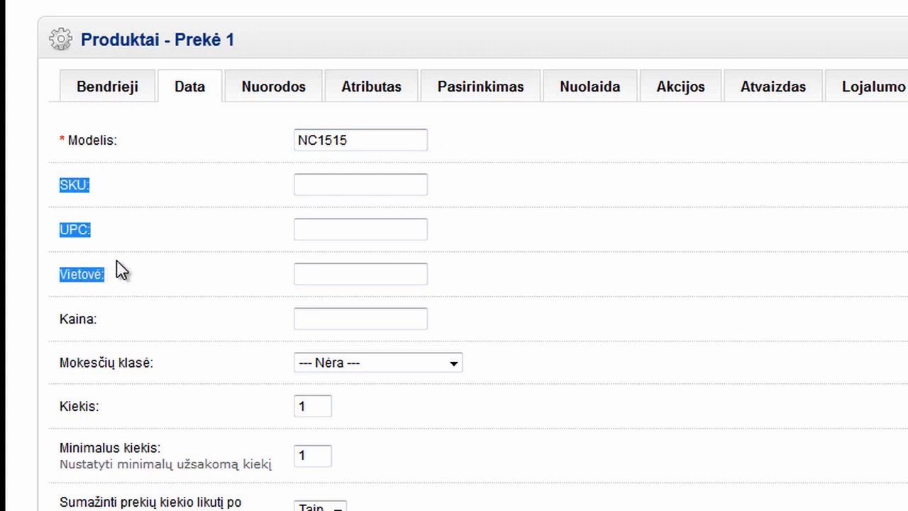
Step: Set the product's price to 100, keeping the tax class at none
{"action": "scroll", "coordinate": [209, 258], "scroll_direction": "down", "scroll_amount": 4}
{"action": "left_click", "coordinate": [332, 84]}
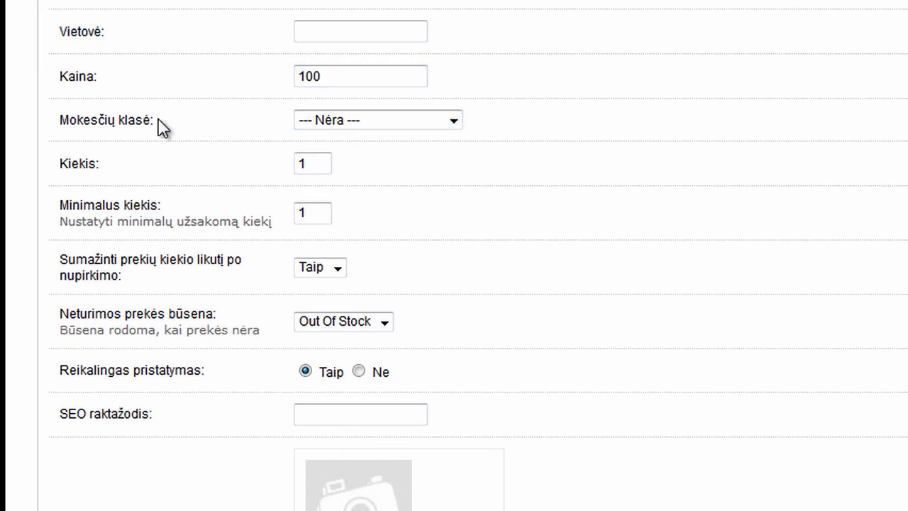
{"action": "left_click_drag", "start_coordinate": [154, 120], "coordinate": [64, 122]}
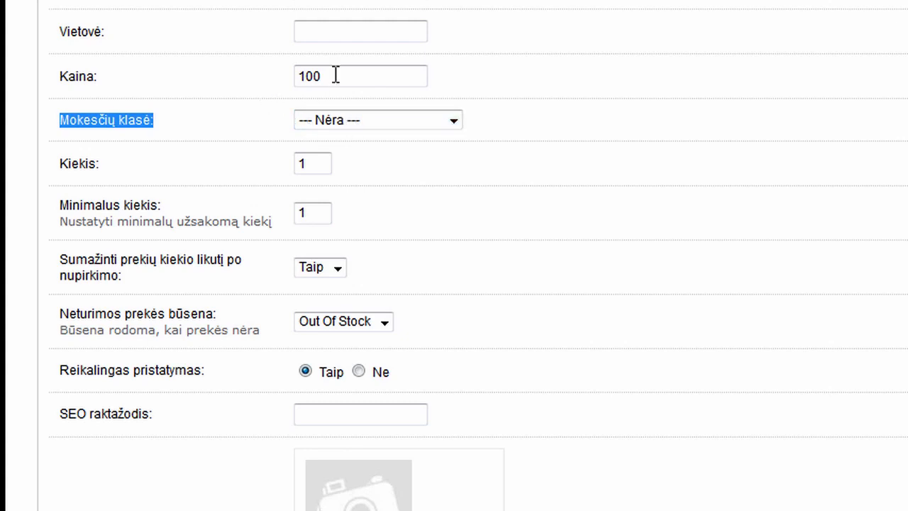
{"action": "left_click_drag", "start_coordinate": [332, 76], "coordinate": [277, 93]}
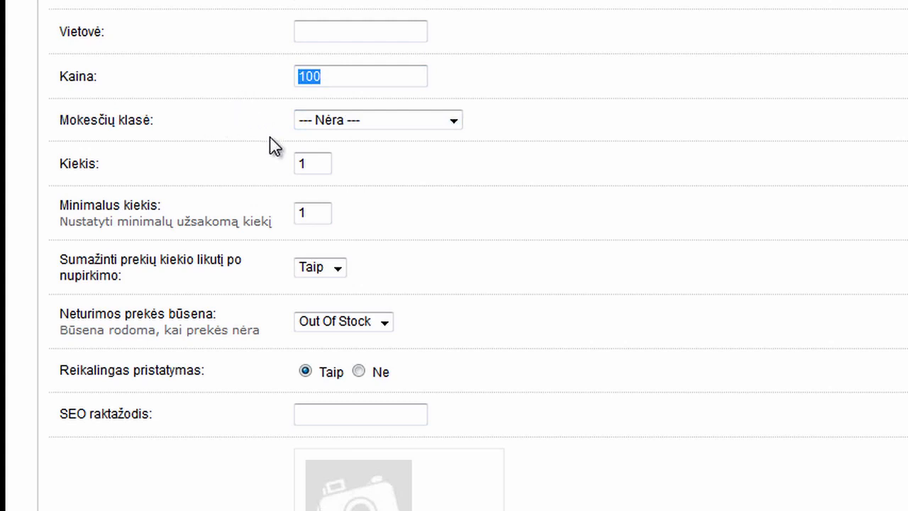
Step: Set the product's quantity to 10 and keep the minimum order quantity at 1
{"action": "left_click_drag", "start_coordinate": [318, 164], "coordinate": [273, 165]}
{"action": "type", "text": "10"}
{"action": "scroll", "coordinate": [324, 207], "scroll_direction": "down", "scroll_amount": 3}
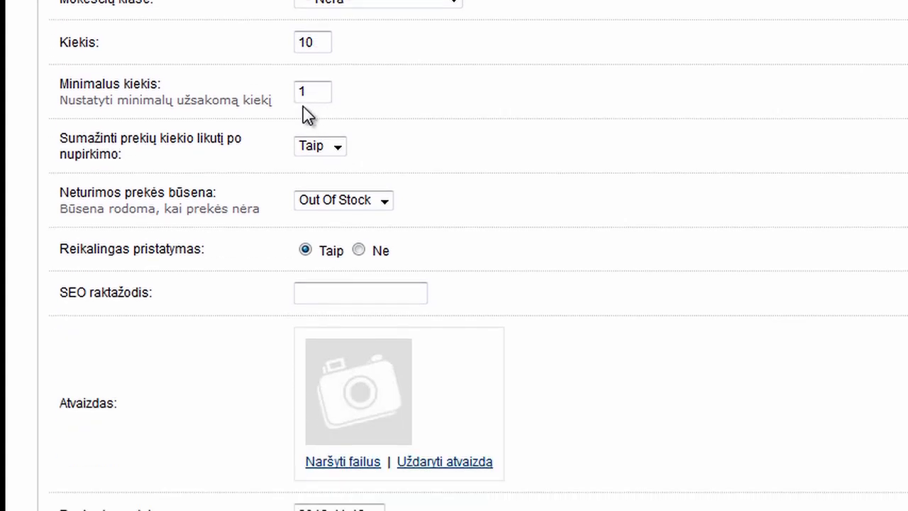
{"action": "left_click", "coordinate": [317, 91]}
{"action": "double_click", "coordinate": [111, 159]}
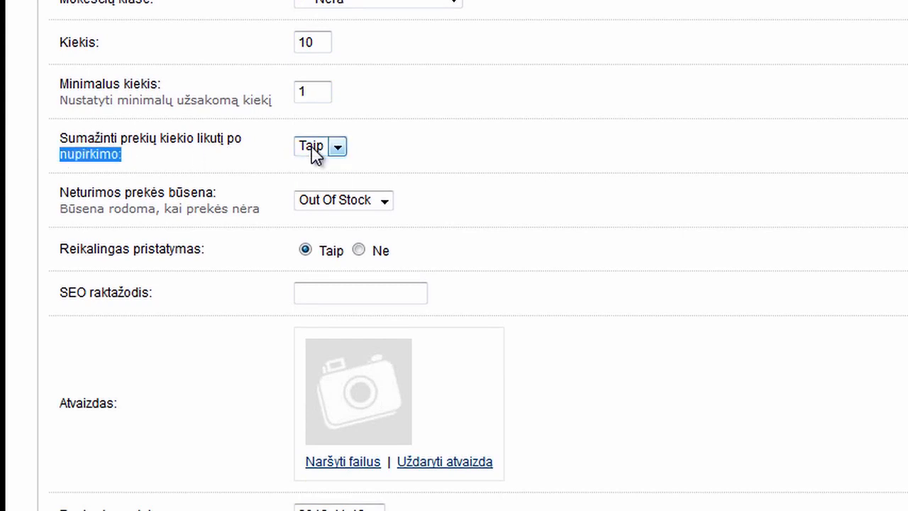
Step: Examine the available out-of-stock statuses, the delivery requirement and the SEO keyword field, keeping the status Out Of Stock
{"action": "scroll", "coordinate": [170, 186], "scroll_direction": "down", "scroll_amount": 3}
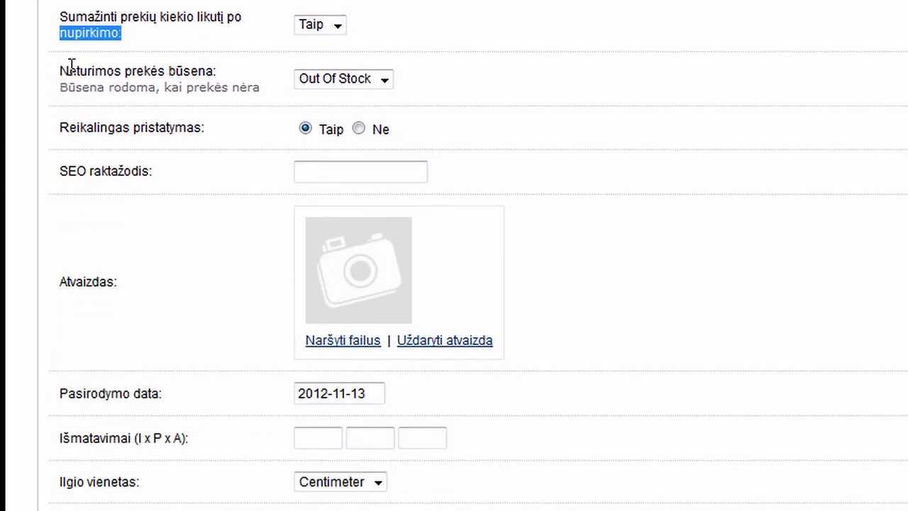
{"action": "left_click_drag", "start_coordinate": [68, 71], "coordinate": [210, 76]}
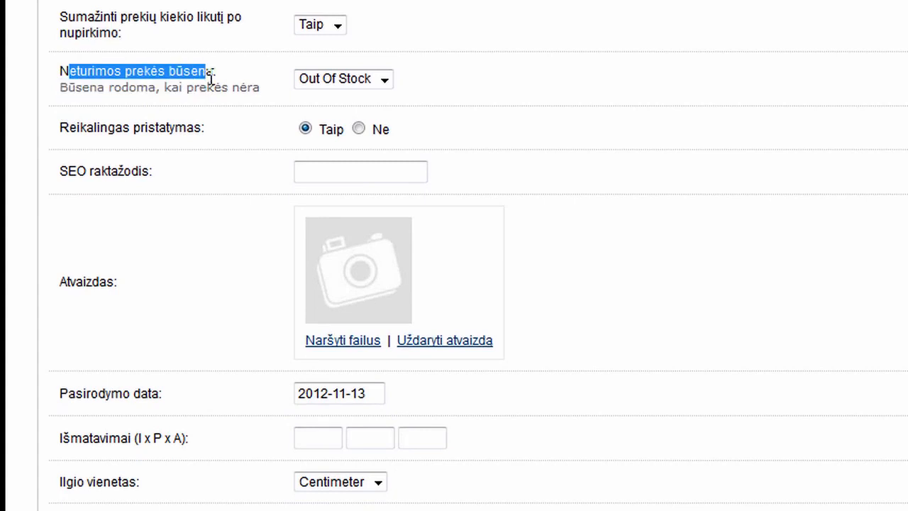
{"action": "left_click", "coordinate": [384, 81]}
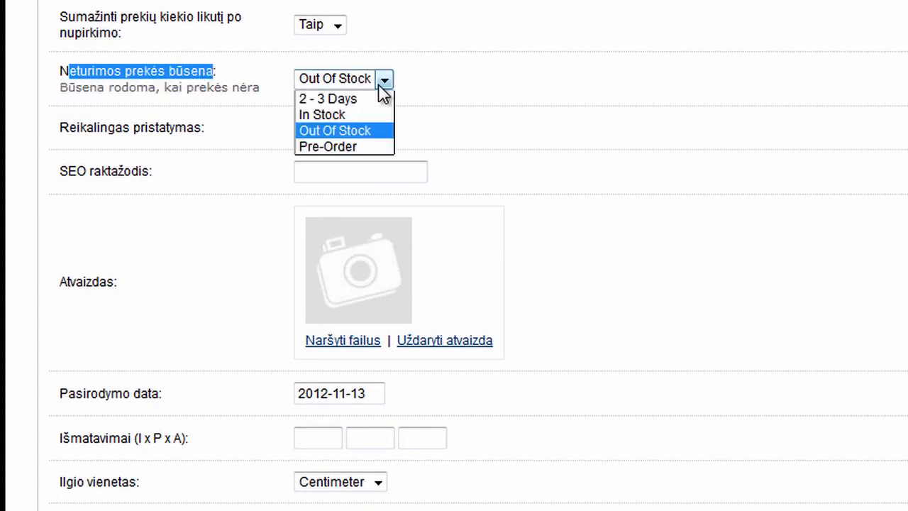
{"action": "left_click", "coordinate": [341, 131]}
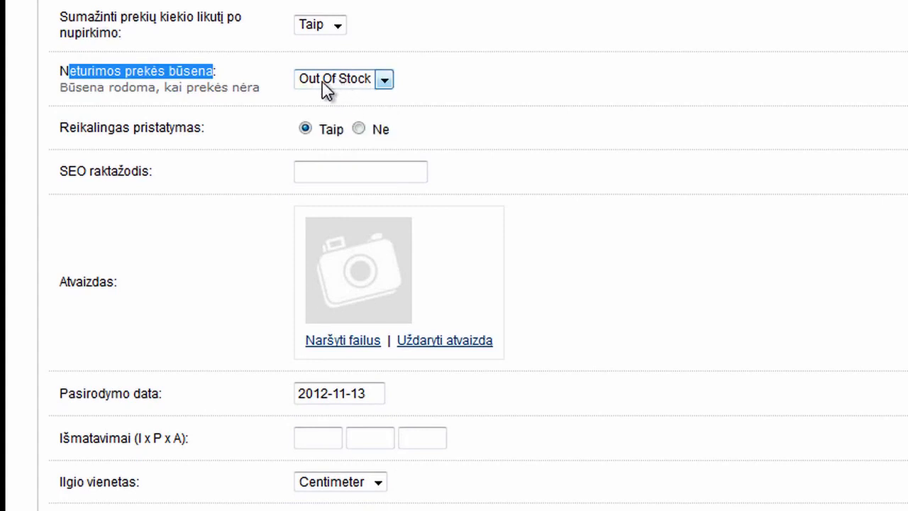
{"action": "scroll", "coordinate": [333, 29], "scroll_direction": "up", "scroll_amount": 3}
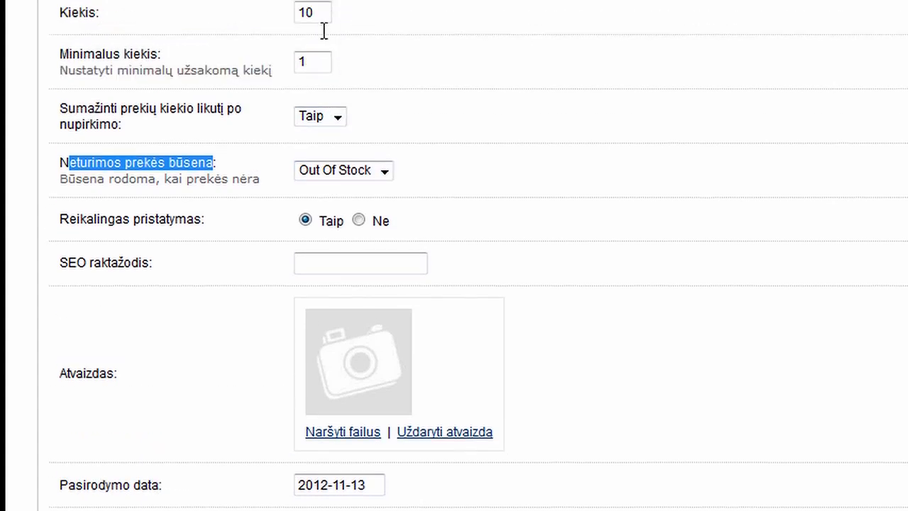
{"action": "left_click_drag", "start_coordinate": [322, 41], "coordinate": [304, 44]}
{"action": "left_click", "coordinate": [382, 202]}
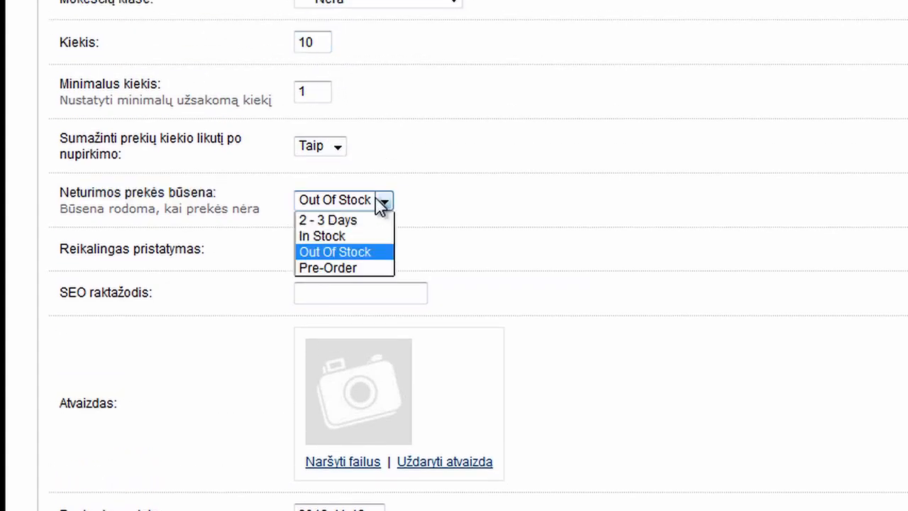
{"action": "left_click", "coordinate": [383, 203]}
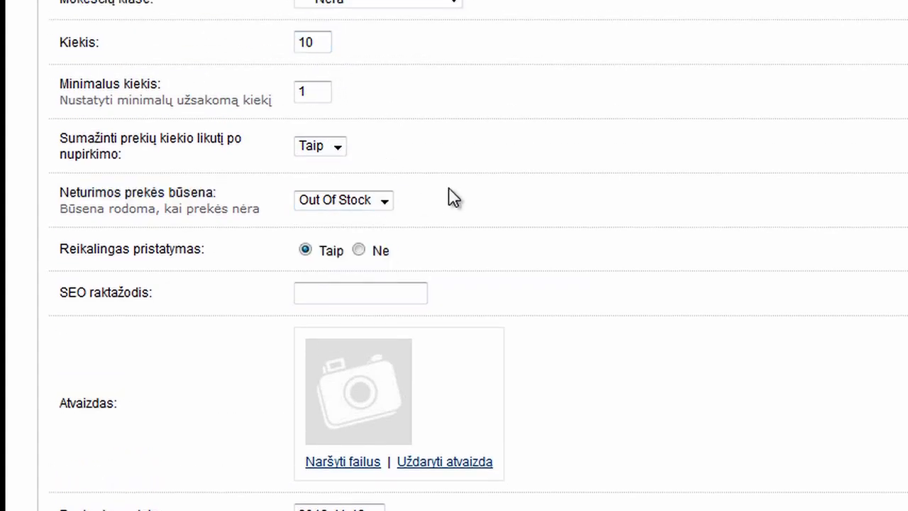
{"action": "scroll", "coordinate": [458, 190], "scroll_direction": "down", "scroll_amount": 2}
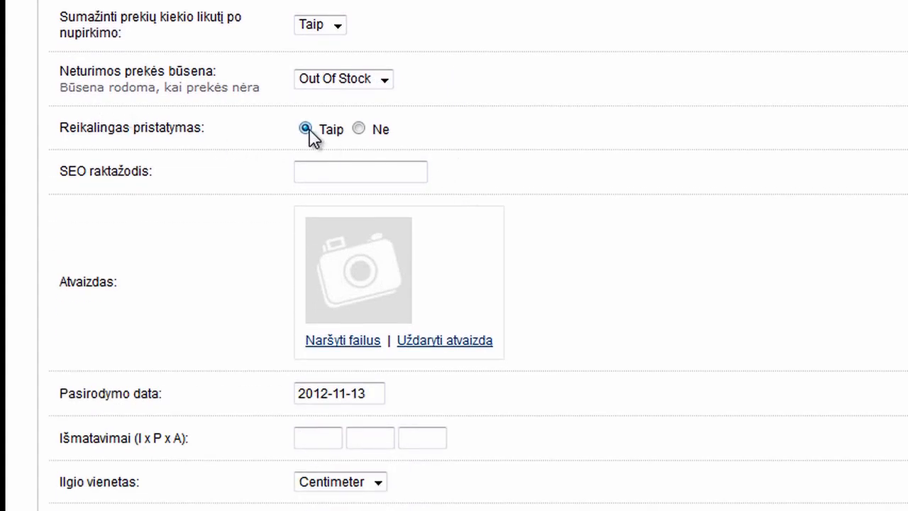
{"action": "scroll", "coordinate": [254, 142], "scroll_direction": "down", "scroll_amount": 2}
{"action": "left_click_drag", "start_coordinate": [160, 51], "coordinate": [56, 45]}
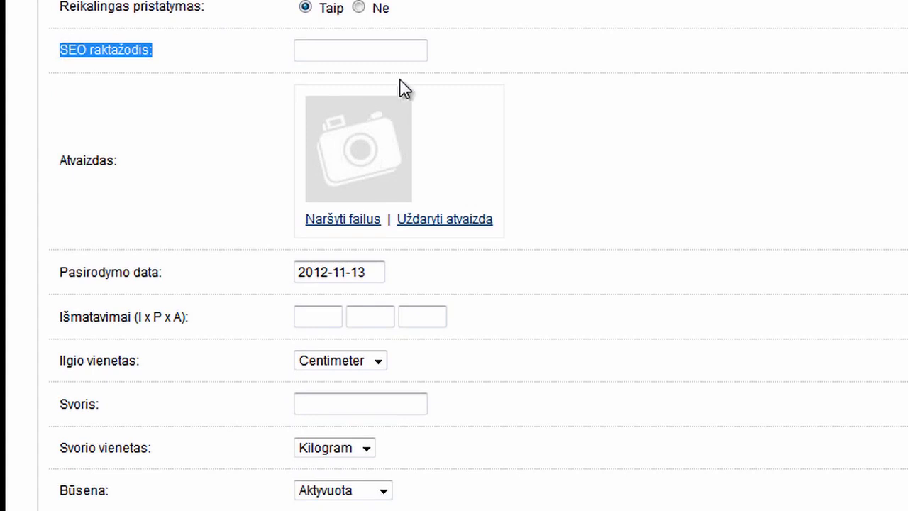
{"action": "left_click", "coordinate": [355, 51]}
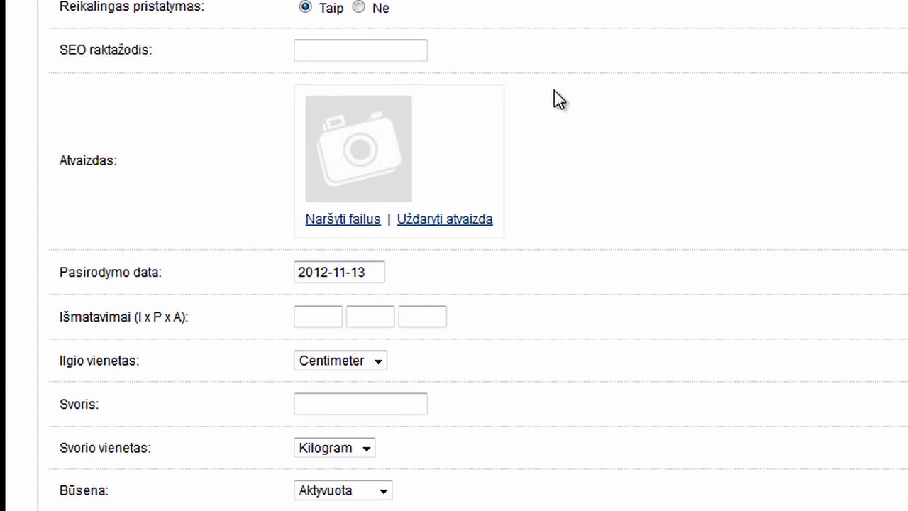
Step: Choose the Apple logo picture from the image manager as the product's image
{"action": "scroll", "coordinate": [551, 111], "scroll_direction": "down", "scroll_amount": 2}
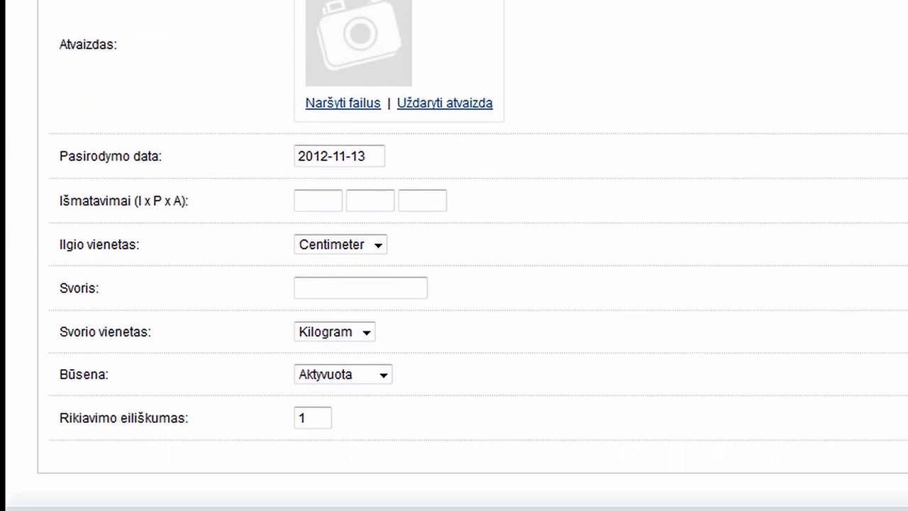
{"action": "left_click", "coordinate": [354, 106]}
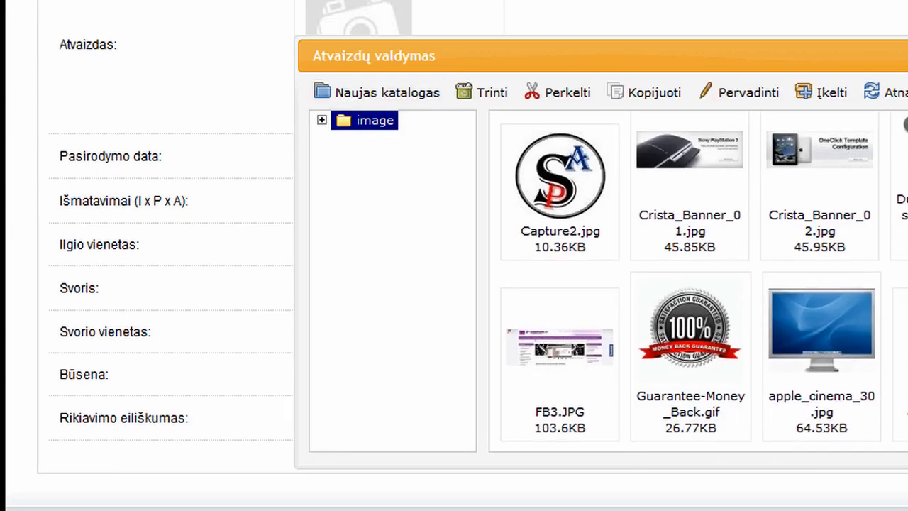
{"action": "double_click", "coordinate": [898, 333]}
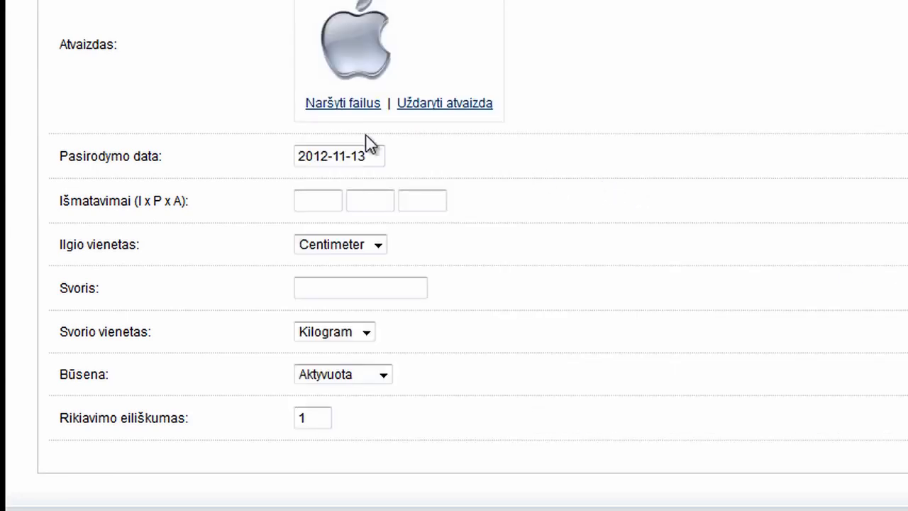
Step: Check the availability date, dimensions and length unit, and set the product's weight to 10
{"action": "left_click", "coordinate": [325, 156]}
{"action": "left_click", "coordinate": [525, 162]}
{"action": "left_click", "coordinate": [376, 196]}
{"action": "key", "text": "Tab"}
{"action": "left_click", "coordinate": [366, 246]}
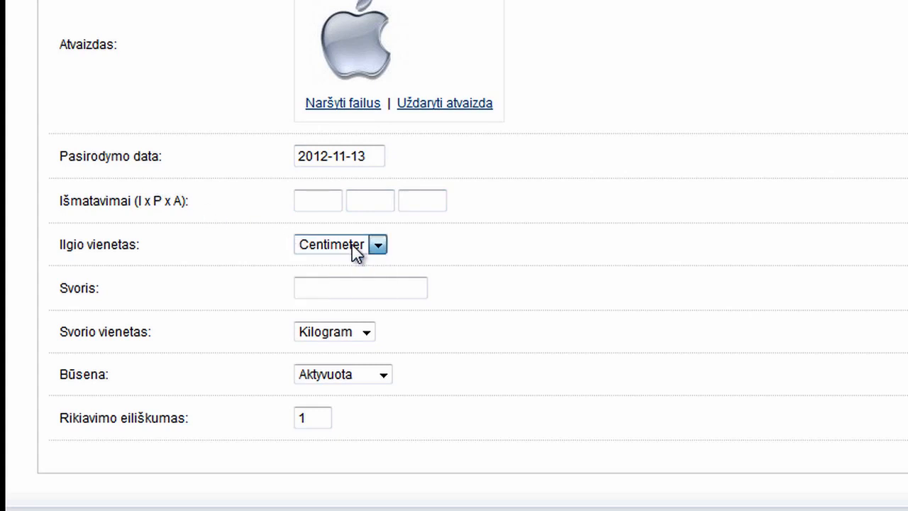
{"action": "left_click", "coordinate": [334, 288]}
{"action": "type", "text": "10"}
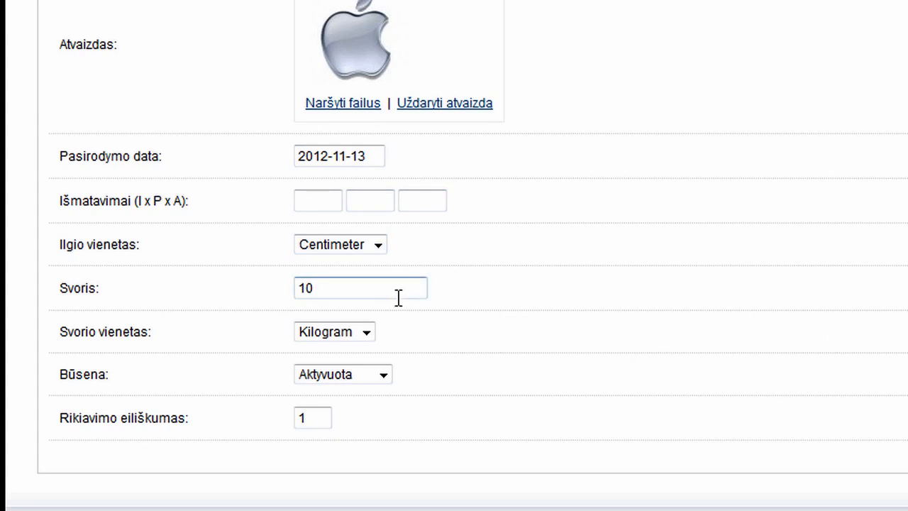
{"action": "left_click_drag", "start_coordinate": [335, 284], "coordinate": [282, 306]}
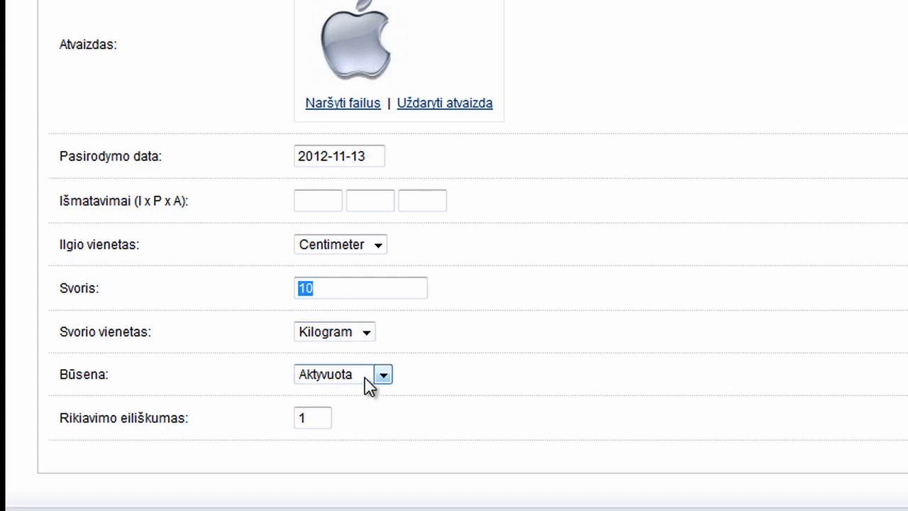
Step: Assign the product to the Pavyzdys category, keeping the default store selected
{"action": "left_click_drag", "start_coordinate": [317, 410], "coordinate": [468, 420]}
{"action": "scroll", "coordinate": [456, 397], "scroll_direction": "up", "scroll_amount": 6}
{"action": "scroll", "coordinate": [462, 405], "scroll_direction": "up", "scroll_amount": 3}
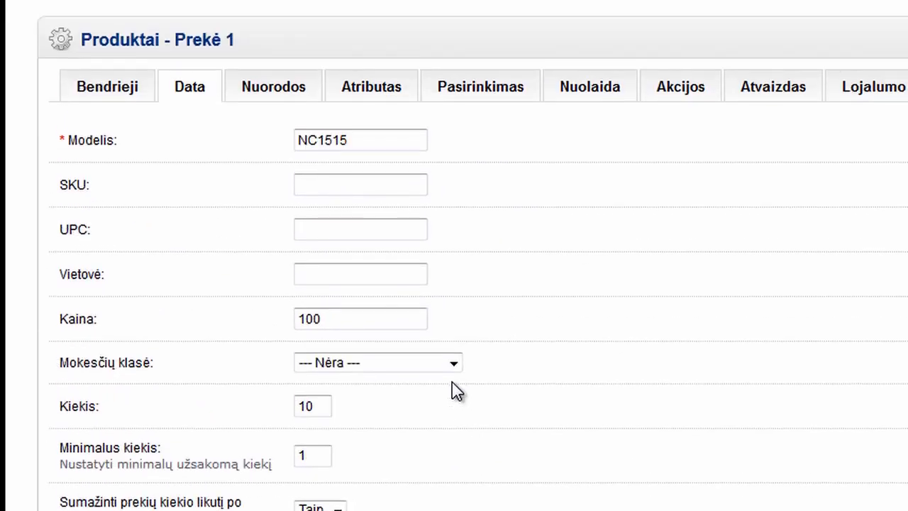
{"action": "left_click", "coordinate": [267, 101]}
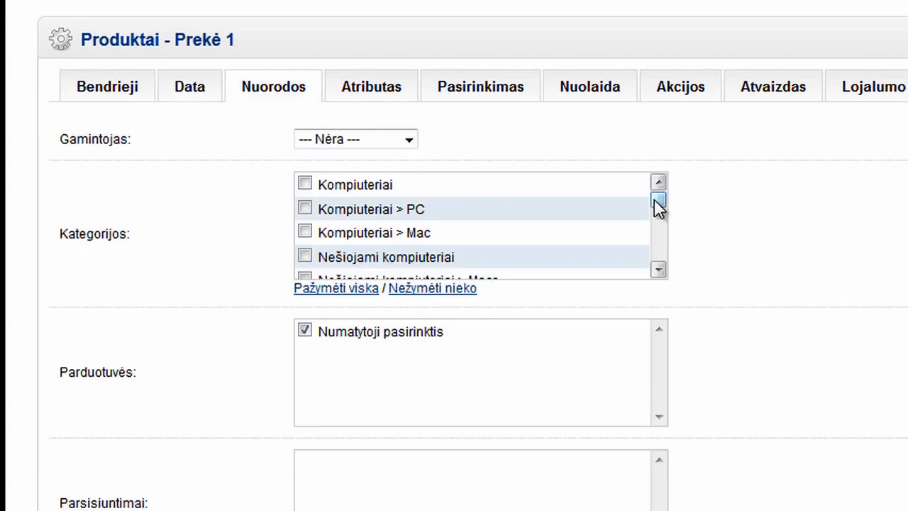
{"action": "left_click_drag", "start_coordinate": [657, 203], "coordinate": [655, 260]}
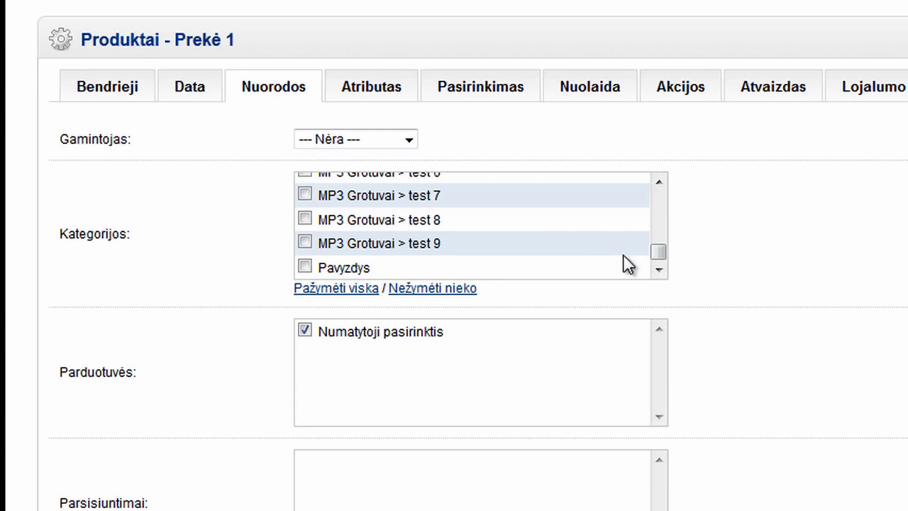
{"action": "left_click", "coordinate": [305, 266]}
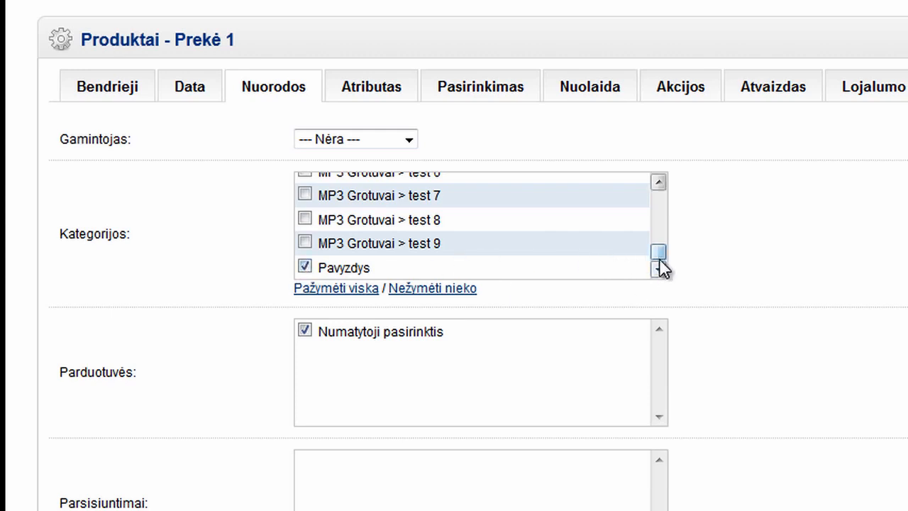
{"action": "left_click_drag", "start_coordinate": [658, 254], "coordinate": [659, 198]}
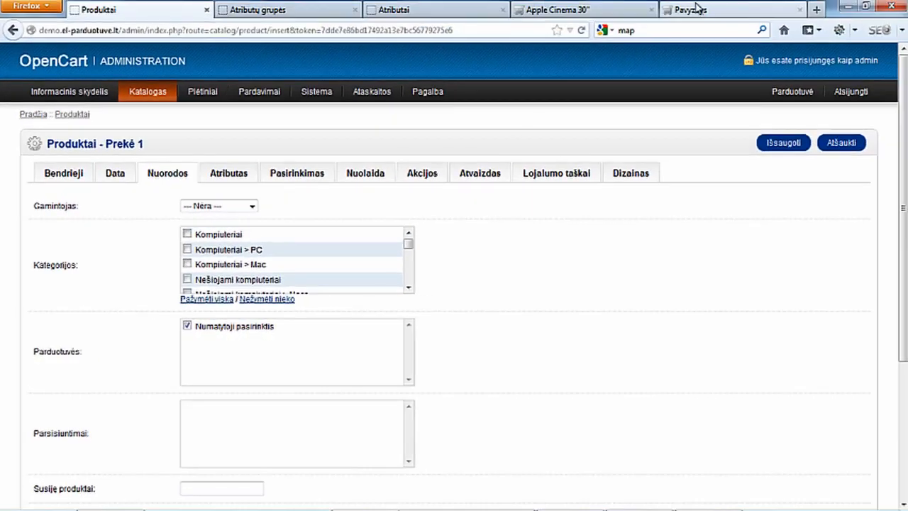
Step: View the Pavyzdys category in the storefront and check the product's manufacturer choices, keeping none selected
{"action": "left_click", "coordinate": [697, 8]}
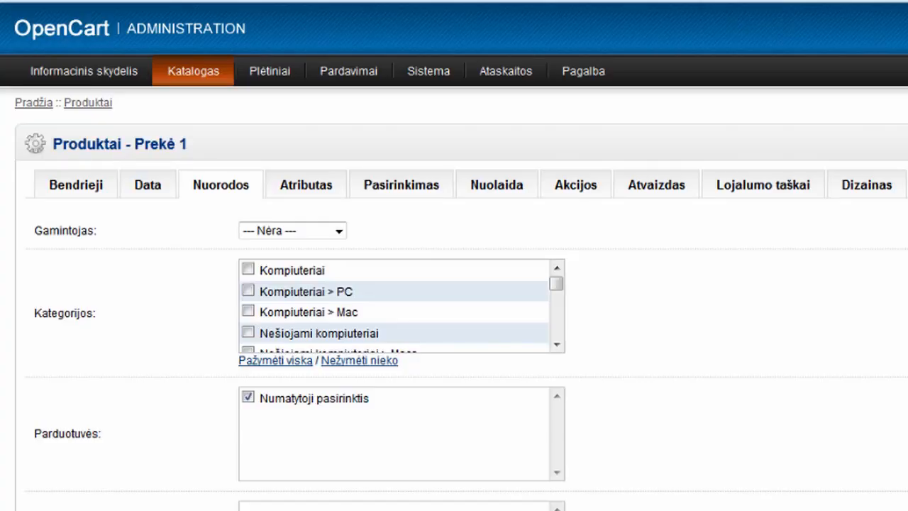
{"action": "left_click", "coordinate": [338, 233]}
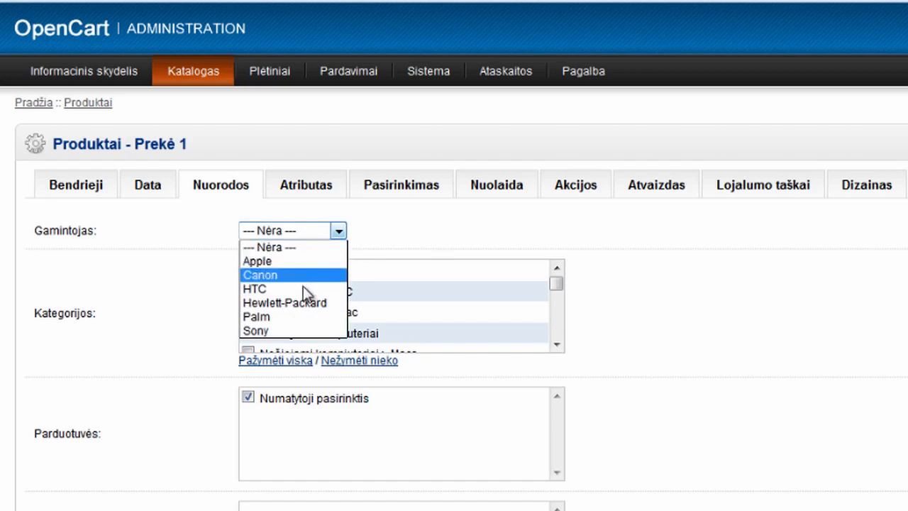
{"action": "left_click", "coordinate": [336, 247]}
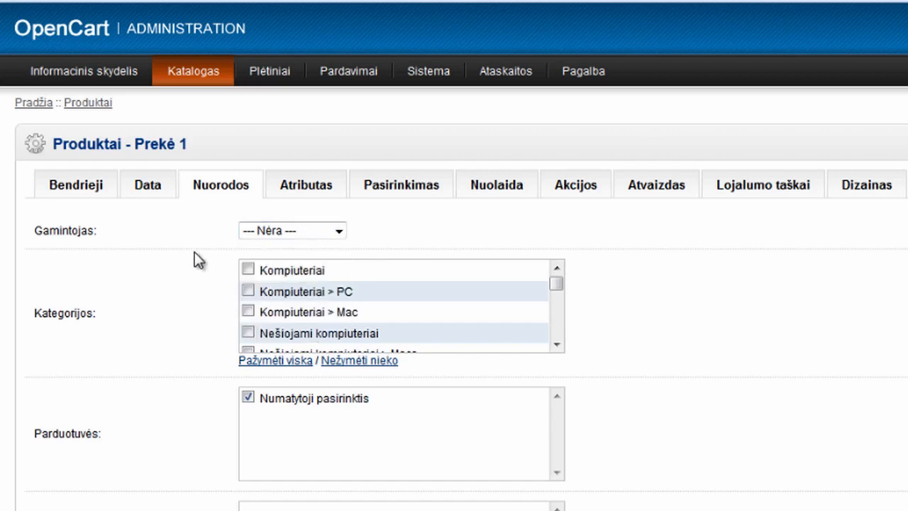
Step: Add MacBook and iPhone as the product's related products
{"action": "scroll", "coordinate": [195, 252], "scroll_direction": "down", "scroll_amount": 4}
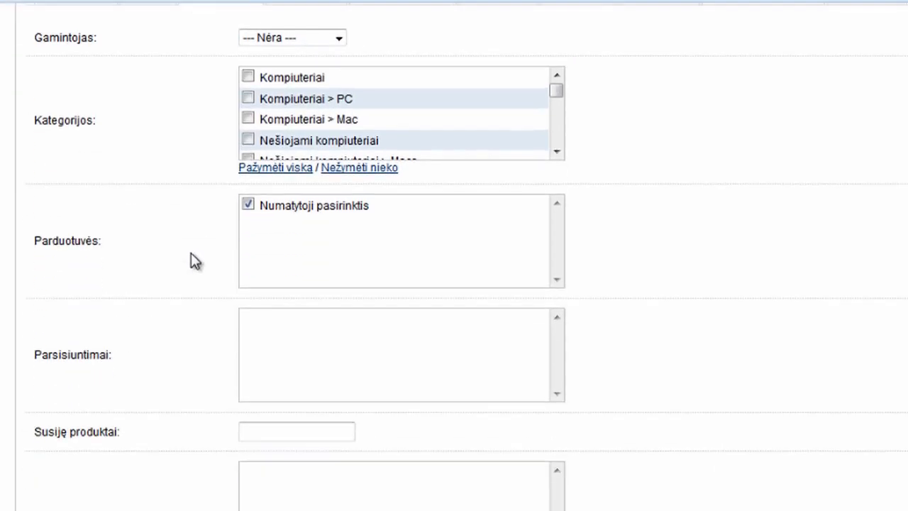
{"action": "left_click", "coordinate": [285, 356]}
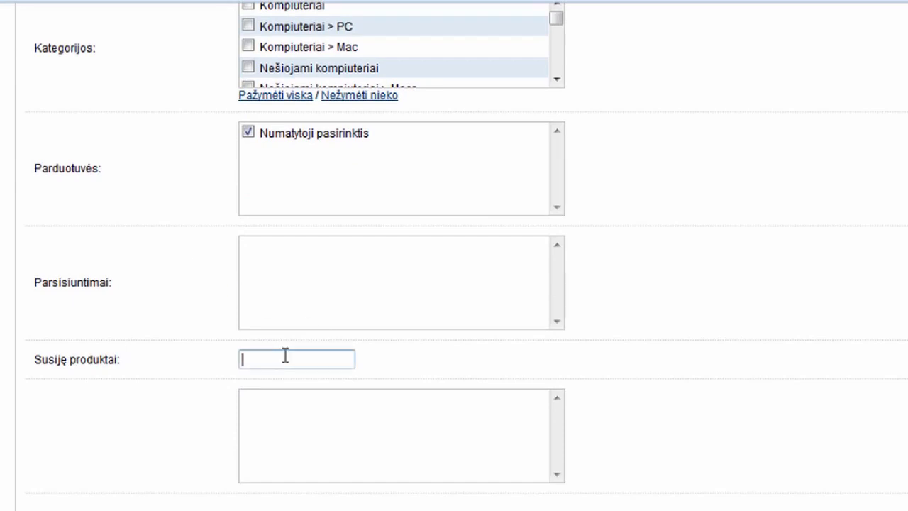
{"action": "type", "text": "m"}
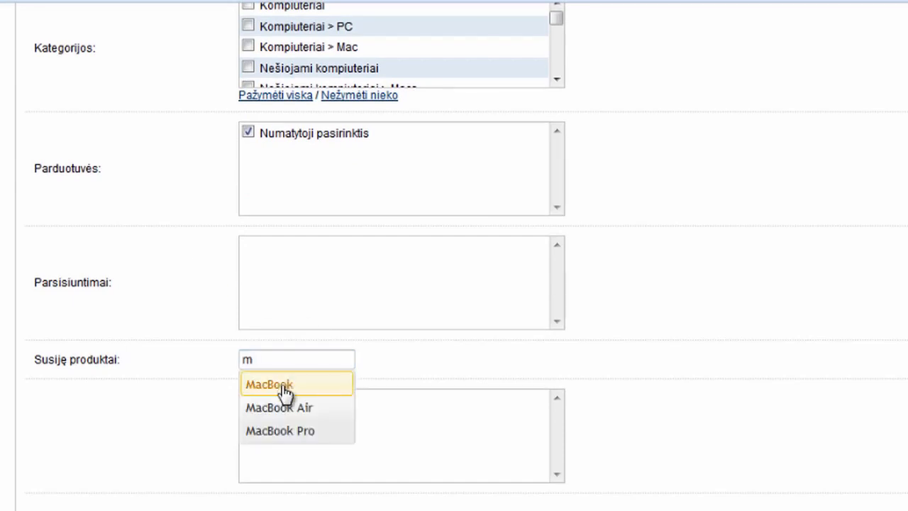
{"action": "left_click", "coordinate": [283, 382]}
{"action": "double_click", "coordinate": [285, 356]}
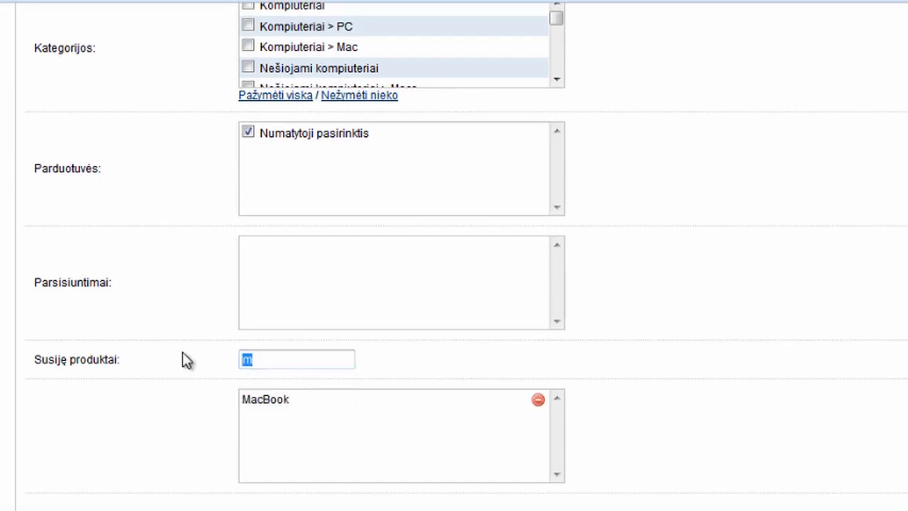
{"action": "type", "text": "i"}
{"action": "left_click", "coordinate": [257, 406]}
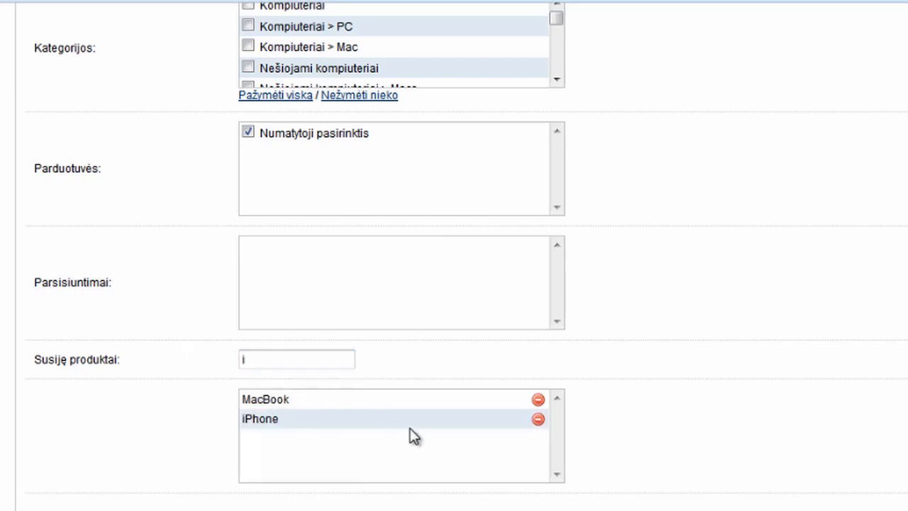
{"action": "scroll", "coordinate": [305, 391], "scroll_direction": "up", "scroll_amount": 3}
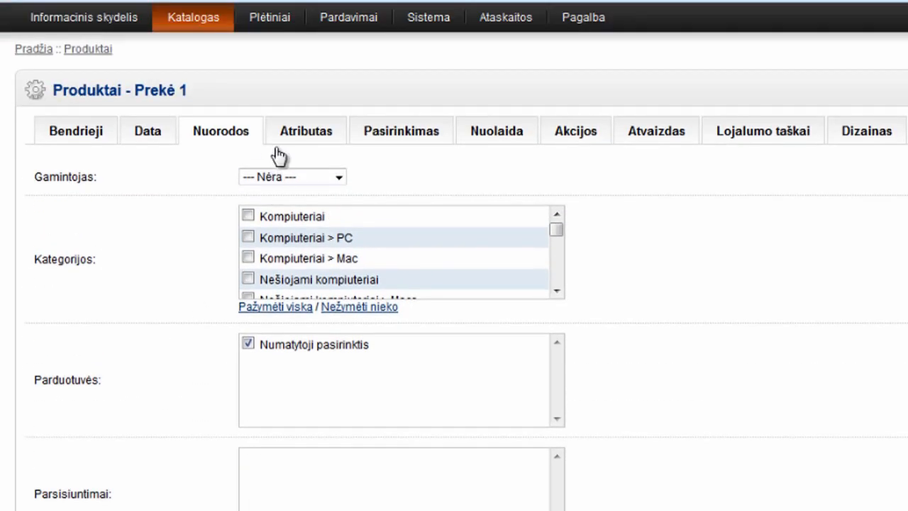
Step: Display the product's attribute settings and the Apple Cinema 30" specification in the storefront for reference
{"action": "left_click", "coordinate": [310, 138]}
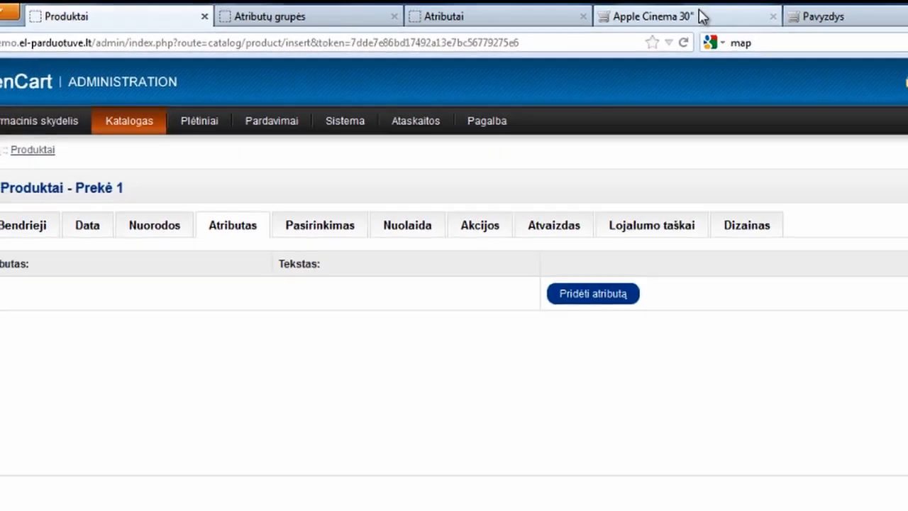
{"action": "left_click", "coordinate": [780, 20]}
{"action": "scroll", "coordinate": [647, 207], "scroll_direction": "up", "scroll_amount": 10}
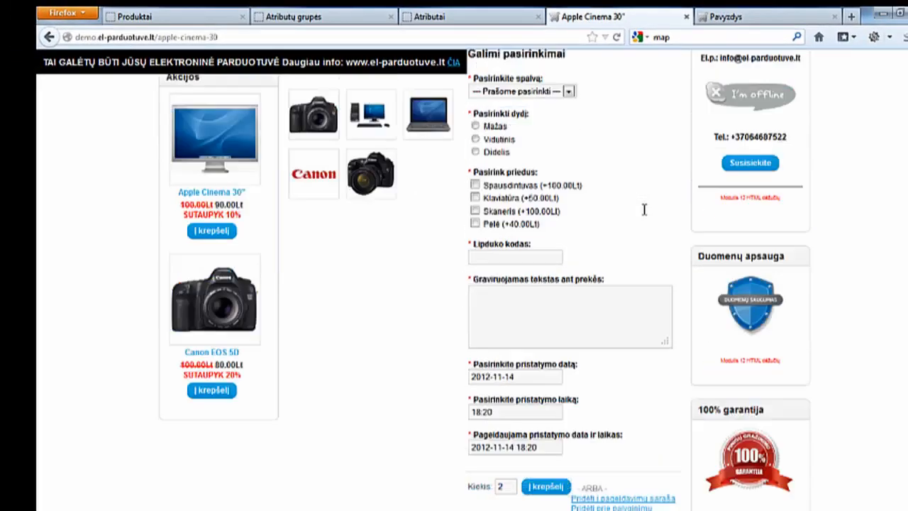
{"action": "scroll", "coordinate": [529, 198], "scroll_direction": "up", "scroll_amount": 2}
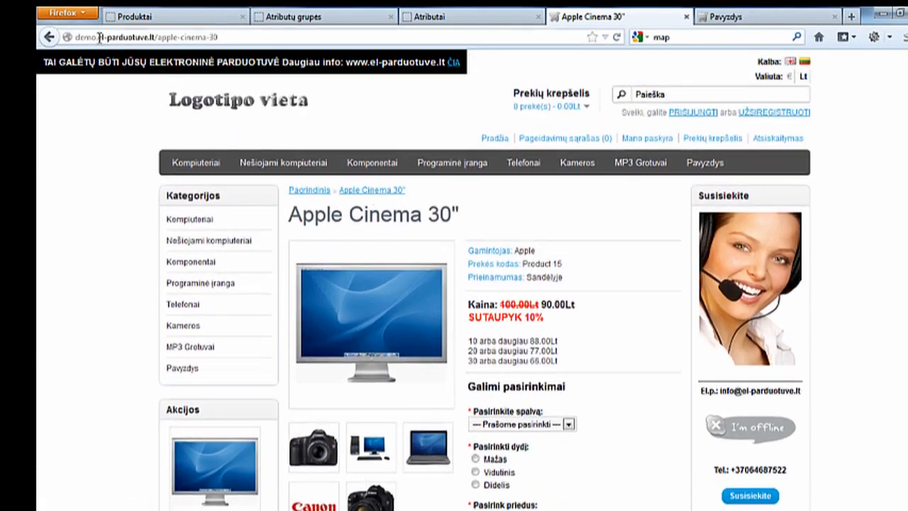
{"action": "left_click", "coordinate": [376, 190]}
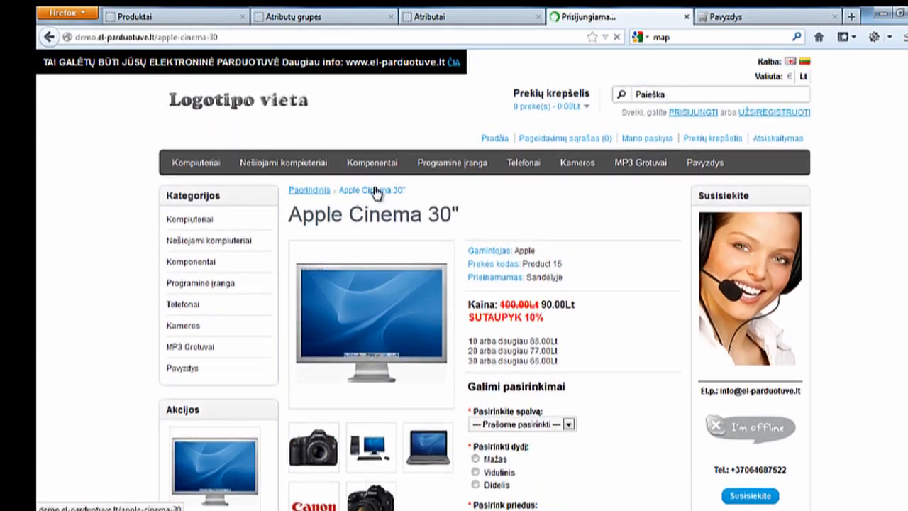
{"action": "scroll", "coordinate": [380, 192], "scroll_direction": "down", "scroll_amount": 6}
{"action": "scroll", "coordinate": [383, 198], "scroll_direction": "down", "scroll_amount": 4}
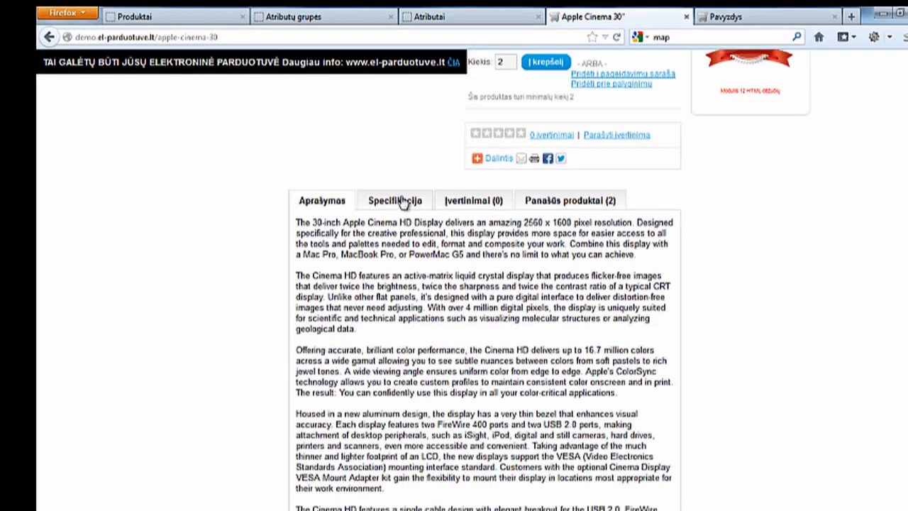
{"action": "left_click", "coordinate": [390, 206]}
{"action": "scroll", "coordinate": [383, 208], "scroll_direction": "down", "scroll_amount": 2}
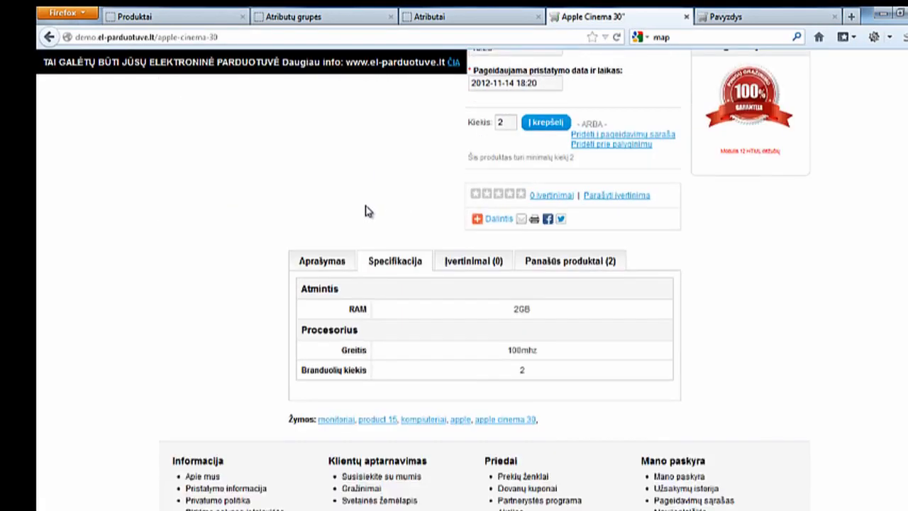
Step: Examine how the specification groups its attributes, including Atmintis, Greitis and Branduolių kiekis
{"action": "left_click_drag", "start_coordinate": [348, 237], "coordinate": [304, 235]}
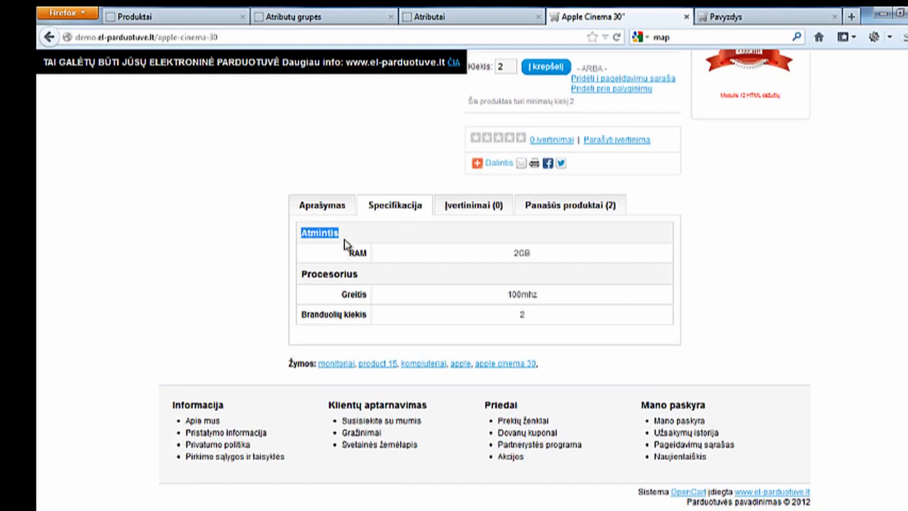
{"action": "left_click_drag", "start_coordinate": [347, 259], "coordinate": [366, 296]}
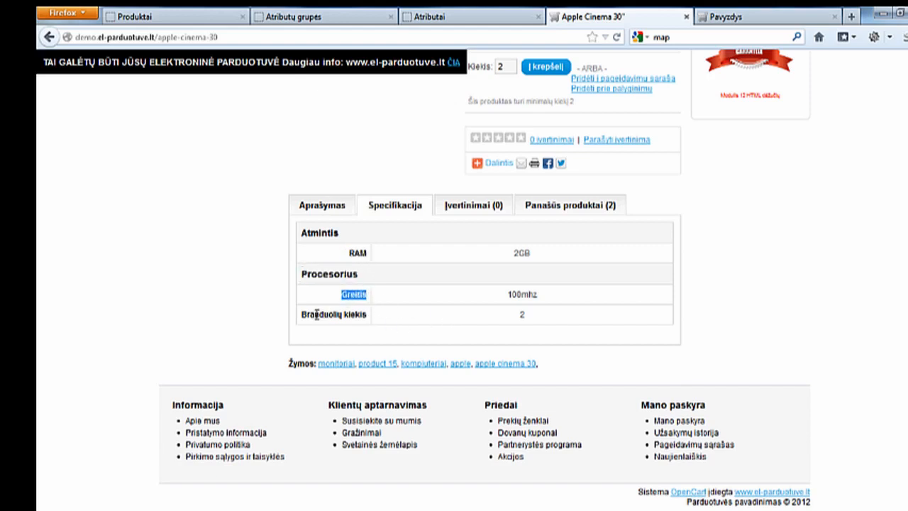
{"action": "left_click_drag", "start_coordinate": [316, 313], "coordinate": [372, 323]}
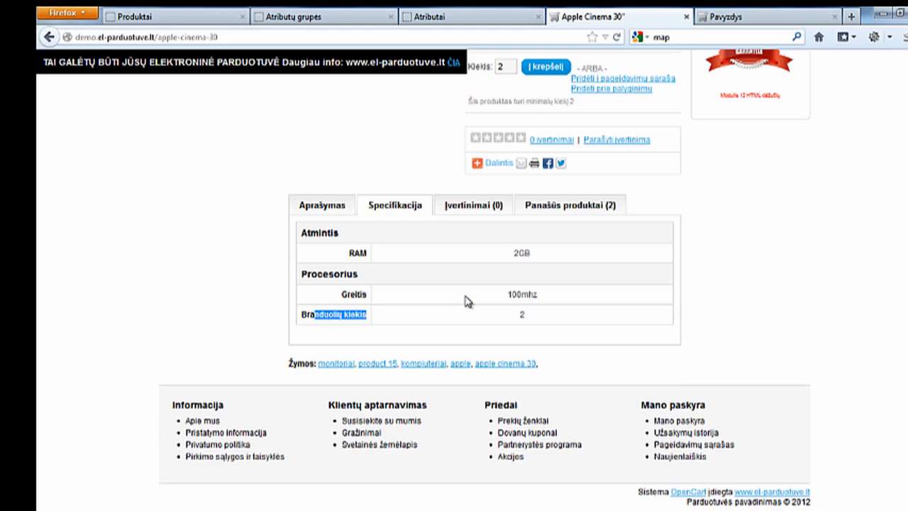
Step: Check the existing attributes and attribute groups, and return to the attribute settings of Prekė 1
{"action": "left_click", "coordinate": [470, 17]}
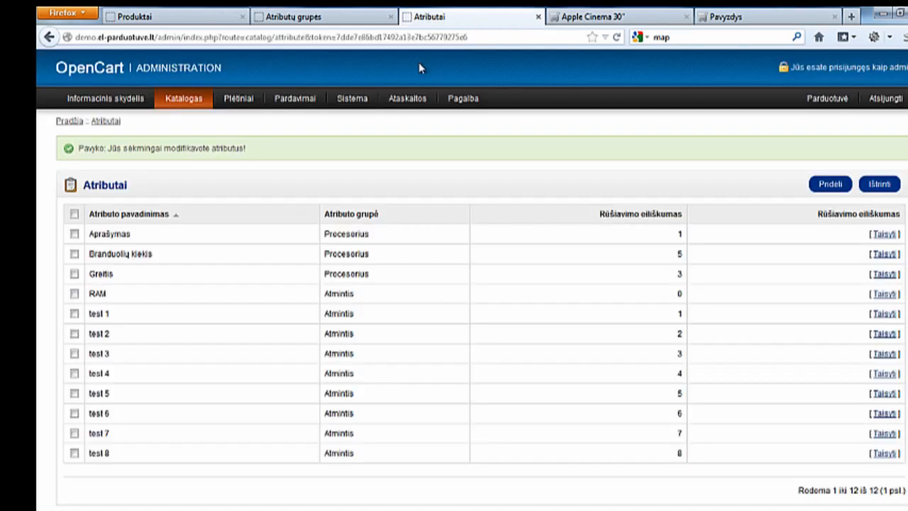
{"action": "left_click", "coordinate": [257, 16]}
{"action": "left_click", "coordinate": [188, 17]}
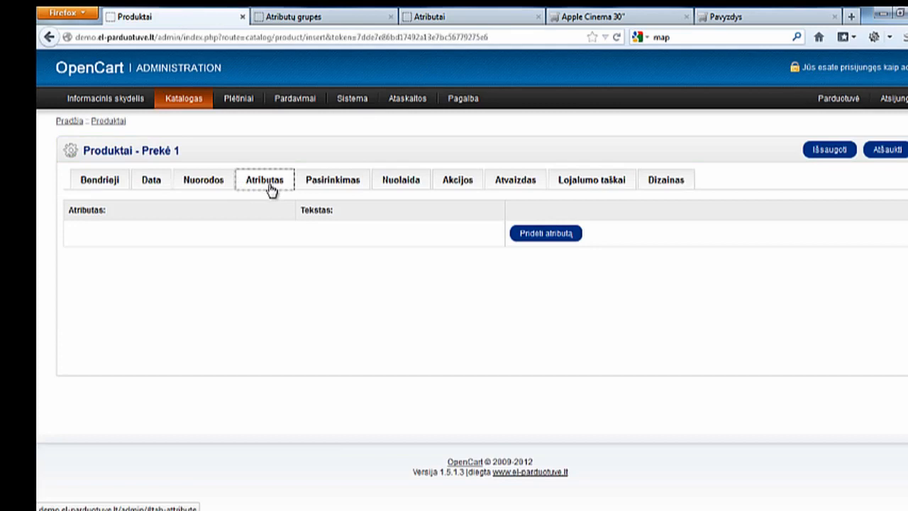
Step: Open the attribute groups list from the catalog in a separate browser tab and close the duplicate one
{"action": "mouse_move", "coordinate": [195, 101]}
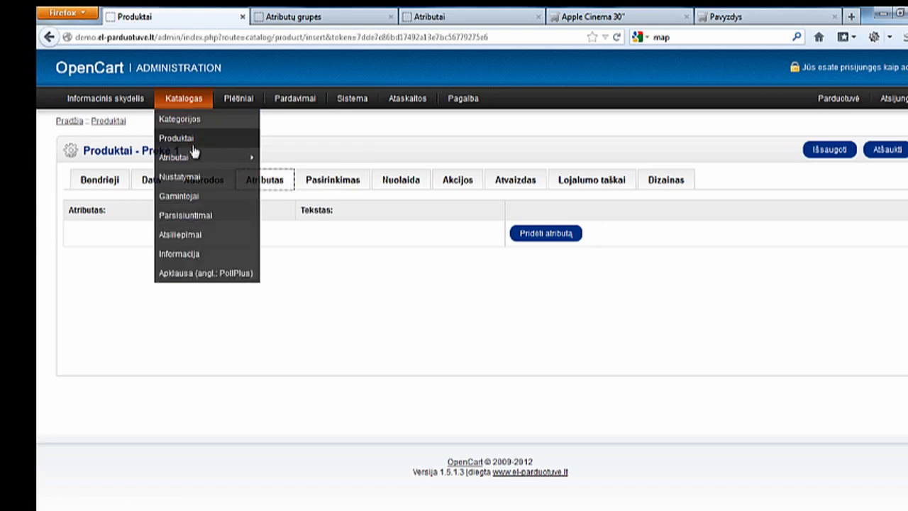
{"action": "mouse_move", "coordinate": [227, 160]}
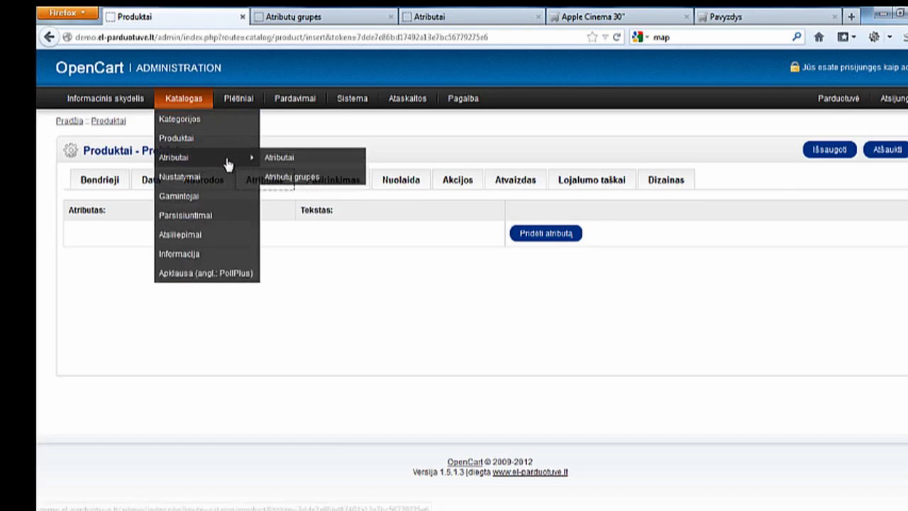
{"action": "right_click", "coordinate": [284, 181]}
{"action": "left_click", "coordinate": [322, 185]}
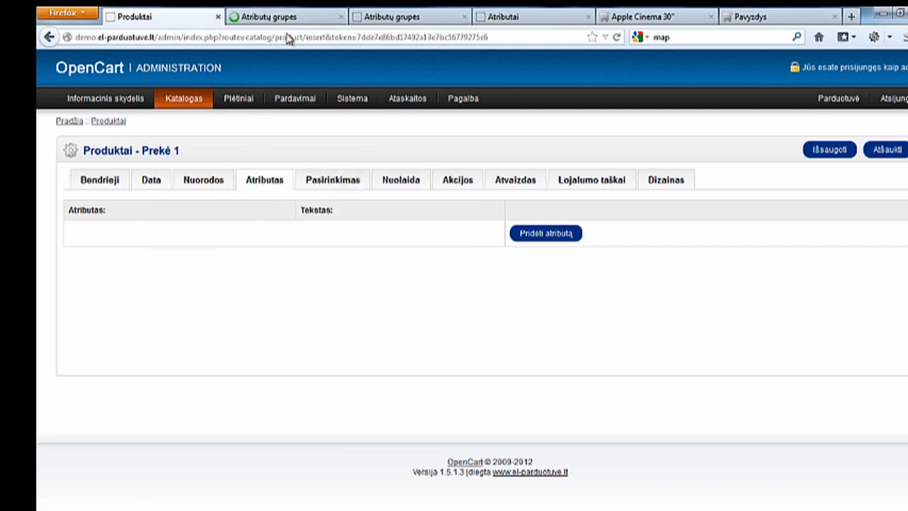
{"action": "left_click", "coordinate": [465, 17]}
{"action": "left_click", "coordinate": [308, 17]}
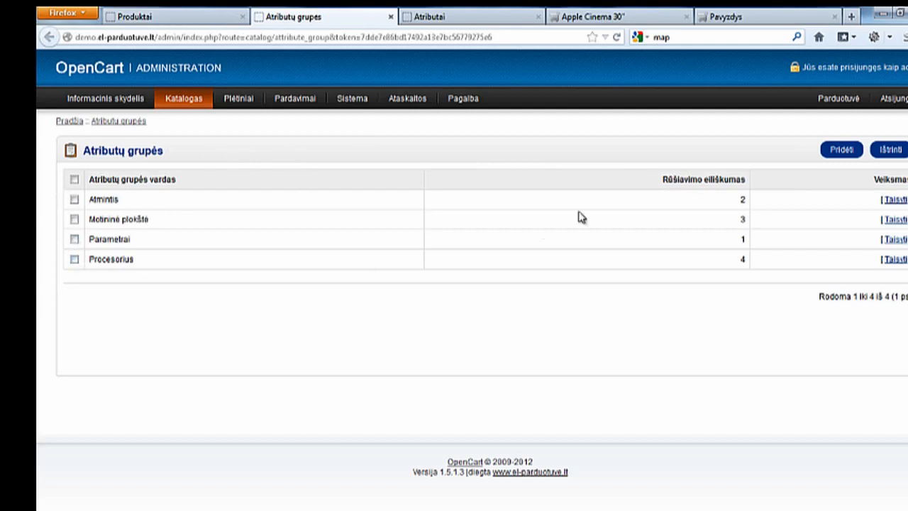
Step: Examine the name and sort order fields for a new attribute group, and return to the list without saving
{"action": "left_click", "coordinate": [841, 151]}
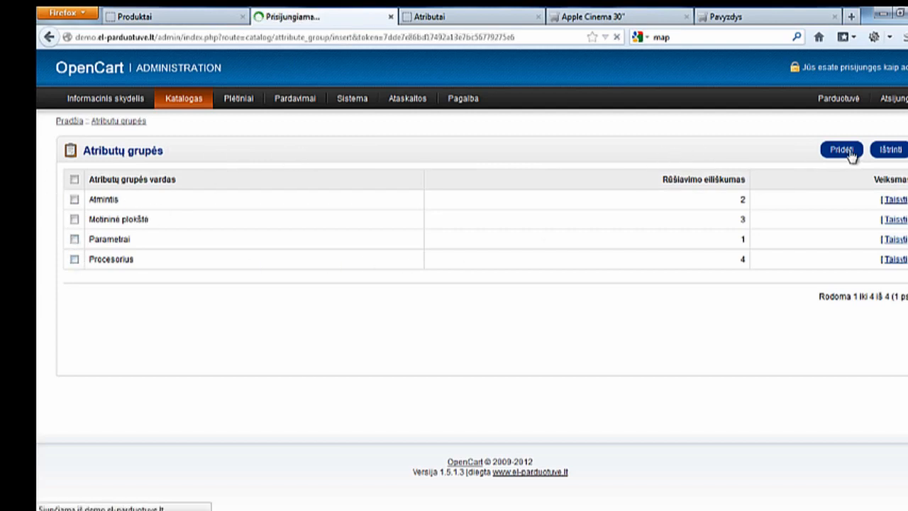
{"action": "left_click", "coordinate": [239, 183]}
{"action": "left_click", "coordinate": [242, 198]}
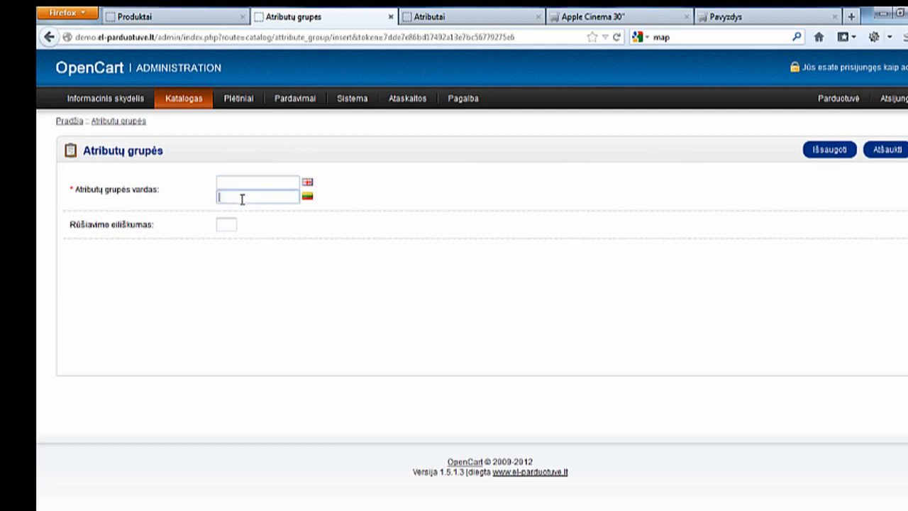
{"action": "left_click", "coordinate": [118, 122]}
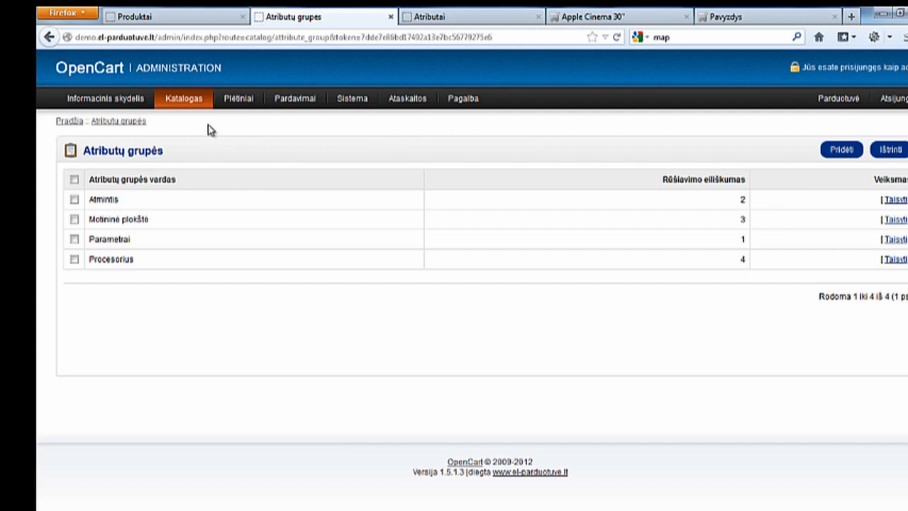
Step: Compare the Atmintis group with its RAM attribute and the Greitis attribute in the Apple Cinema 30" specification
{"action": "left_click", "coordinate": [660, 12]}
{"action": "left_click_drag", "start_coordinate": [341, 234], "coordinate": [301, 237]}
{"action": "left_click_drag", "start_coordinate": [348, 260], "coordinate": [363, 255]}
{"action": "left_click", "coordinate": [351, 293]}
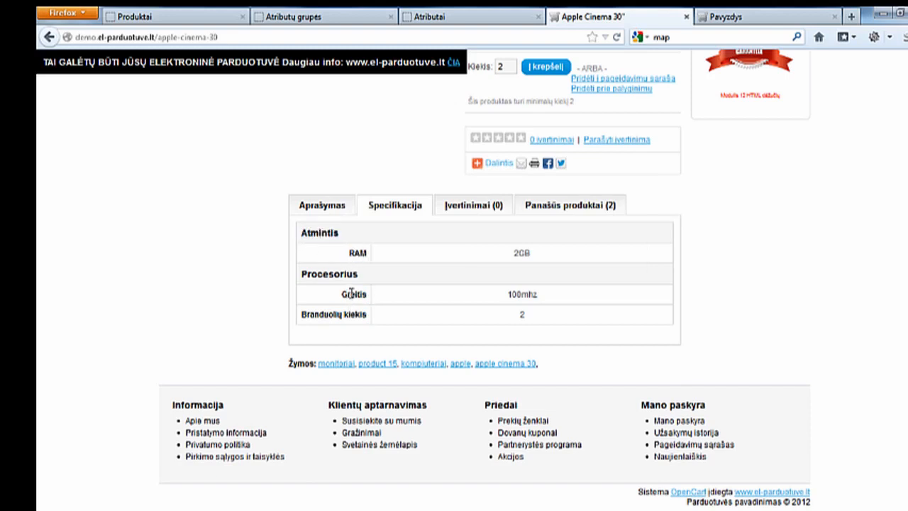
Step: Open the attributes list and examine which attribute group the RAM attribute can be assigned to
{"action": "left_click", "coordinate": [323, 17]}
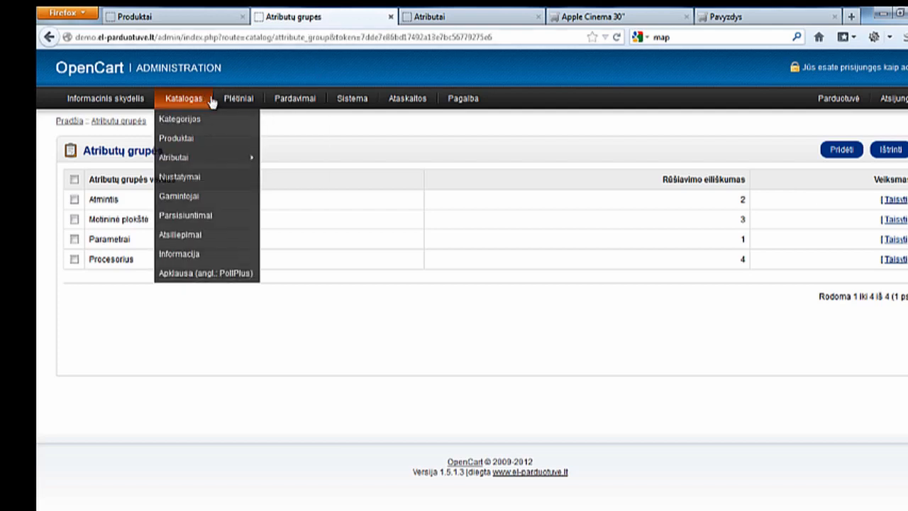
{"action": "mouse_move", "coordinate": [196, 159]}
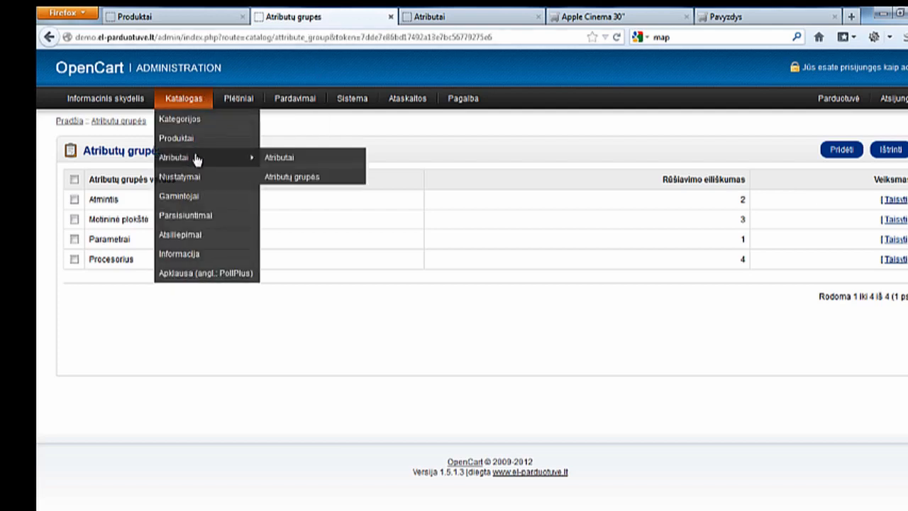
{"action": "left_click", "coordinate": [288, 158]}
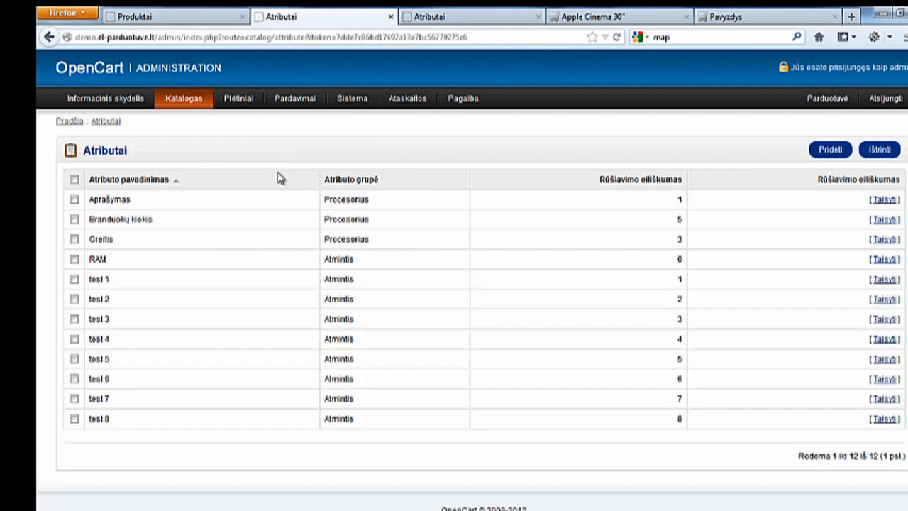
{"action": "scroll", "coordinate": [275, 183], "scroll_direction": "down", "scroll_amount": 2}
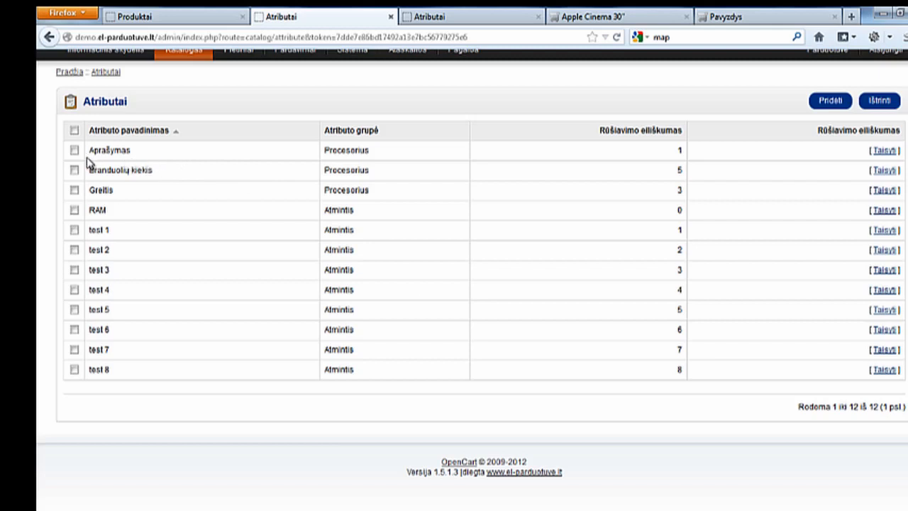
{"action": "left_click", "coordinate": [884, 211]}
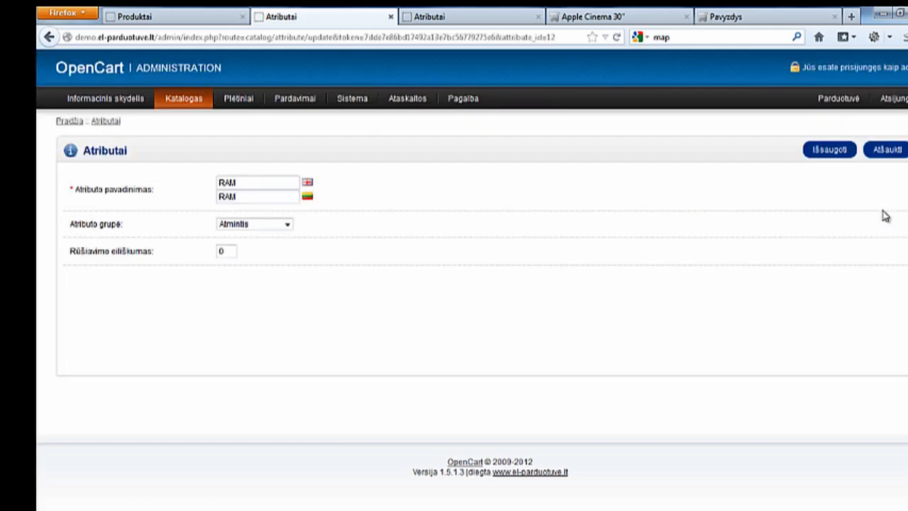
{"action": "left_click", "coordinate": [274, 229]}
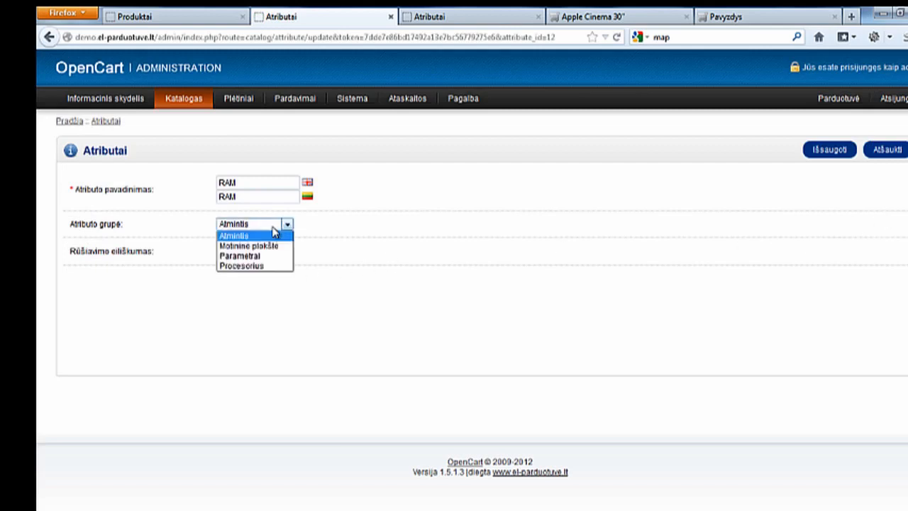
{"action": "left_click", "coordinate": [274, 231]}
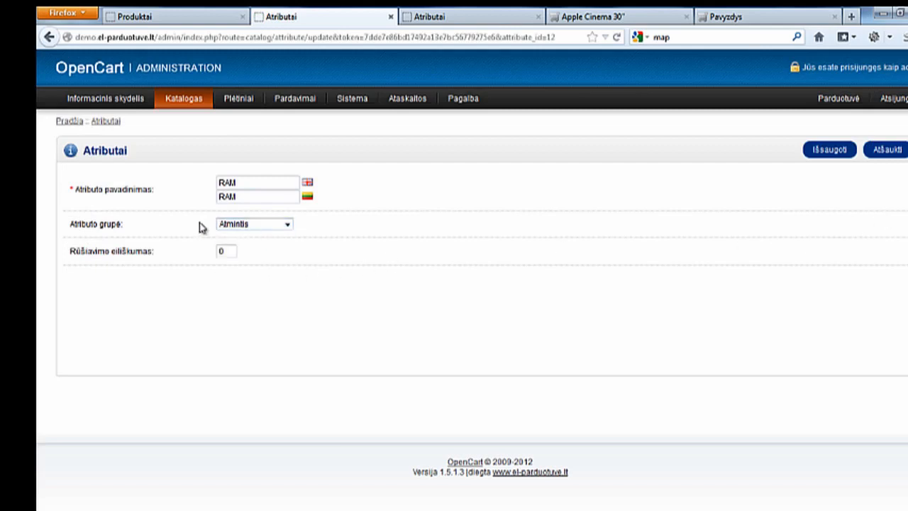
Step: Compare the Atmintis group heading and its RAM attribute in the Apple Cinema 30" specification
{"action": "left_click", "coordinate": [619, 17]}
{"action": "left_click_drag", "start_coordinate": [340, 233], "coordinate": [292, 233]}
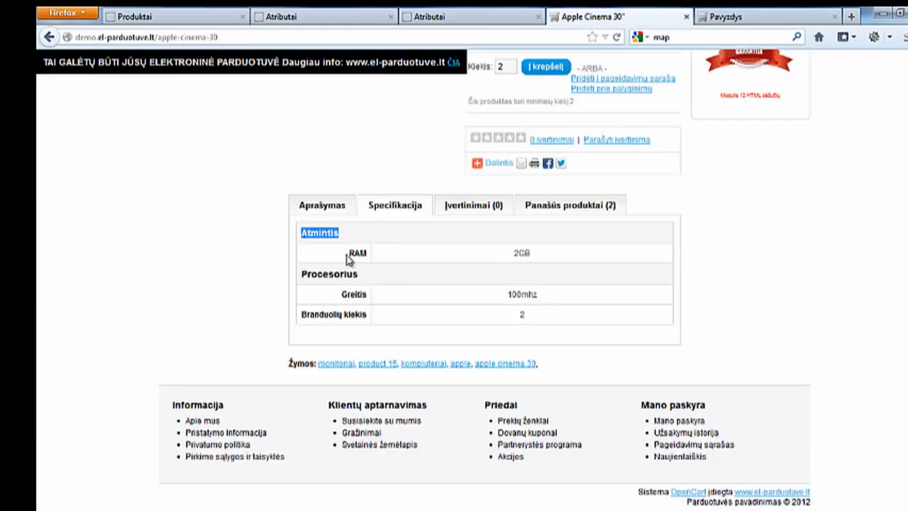
{"action": "left_click_drag", "start_coordinate": [349, 253], "coordinate": [366, 255]}
Step: Return to the attributes list without saving and check the group assignment of the Branduolių kiekis attribute
{"action": "left_click", "coordinate": [436, 19]}
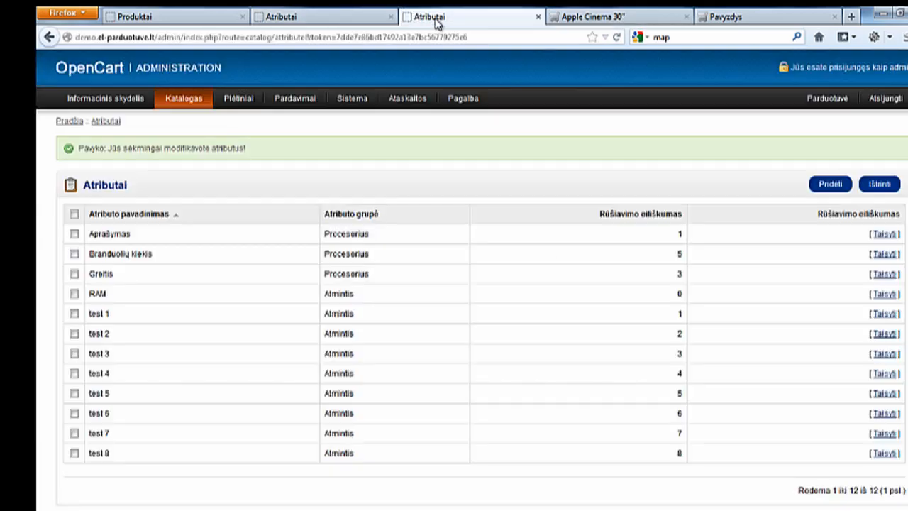
{"action": "left_click", "coordinate": [288, 17]}
{"action": "left_click", "coordinate": [104, 121]}
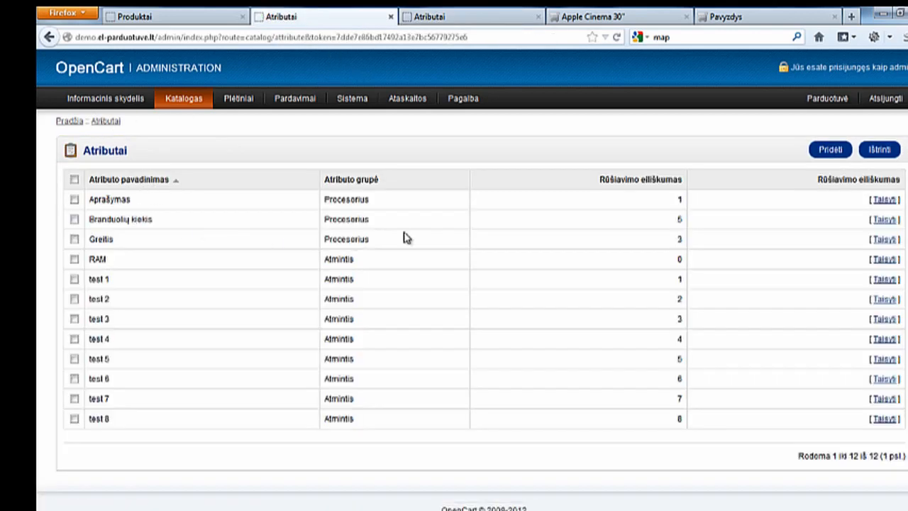
{"action": "left_click", "coordinate": [884, 221]}
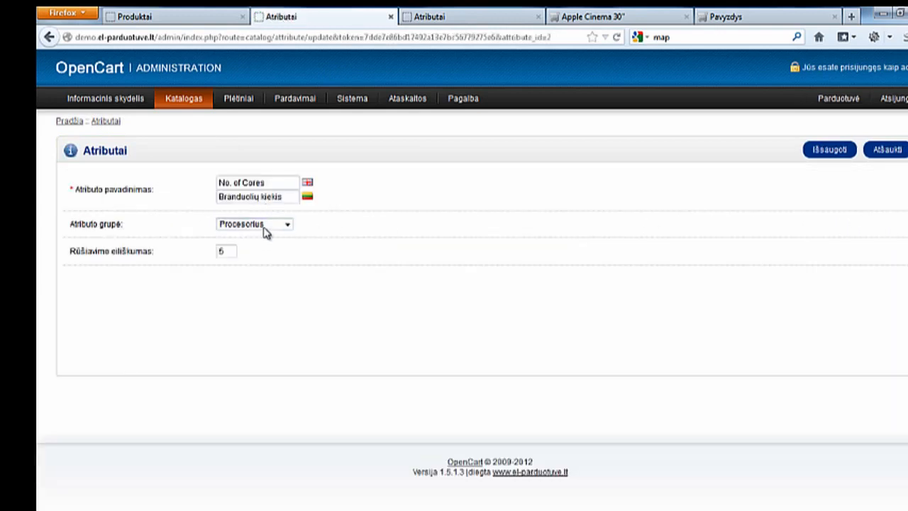
Step: Add the RAM attribute to Prekė 1 with the text 4GB in both English and Lithuanian
{"action": "left_click", "coordinate": [172, 16]}
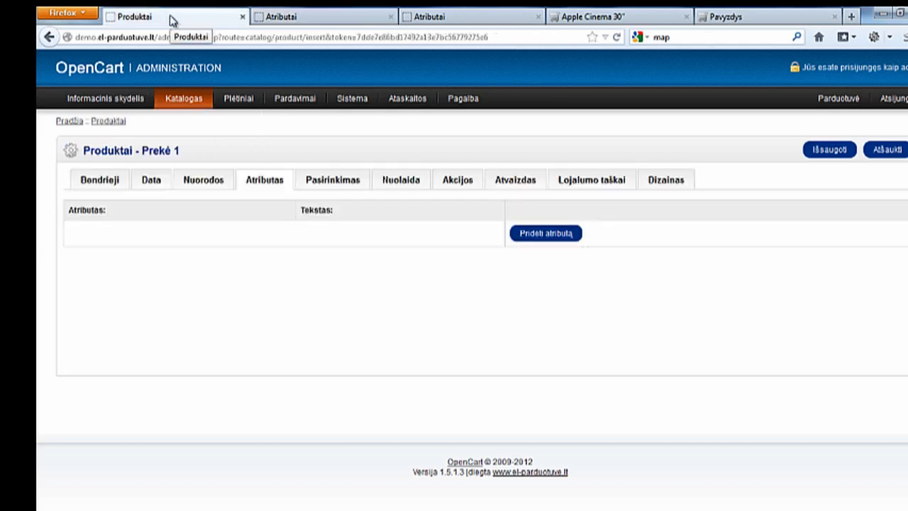
{"action": "left_click", "coordinate": [560, 235]}
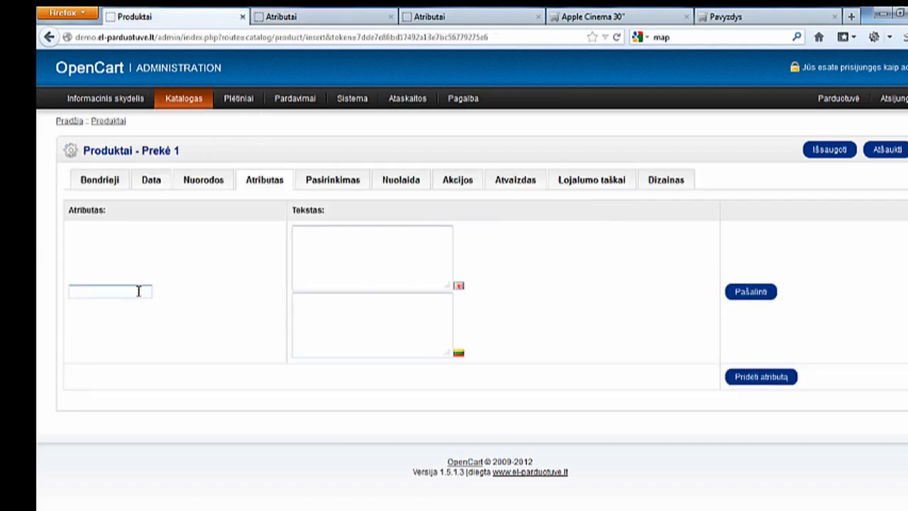
{"action": "type", "text": "r"}
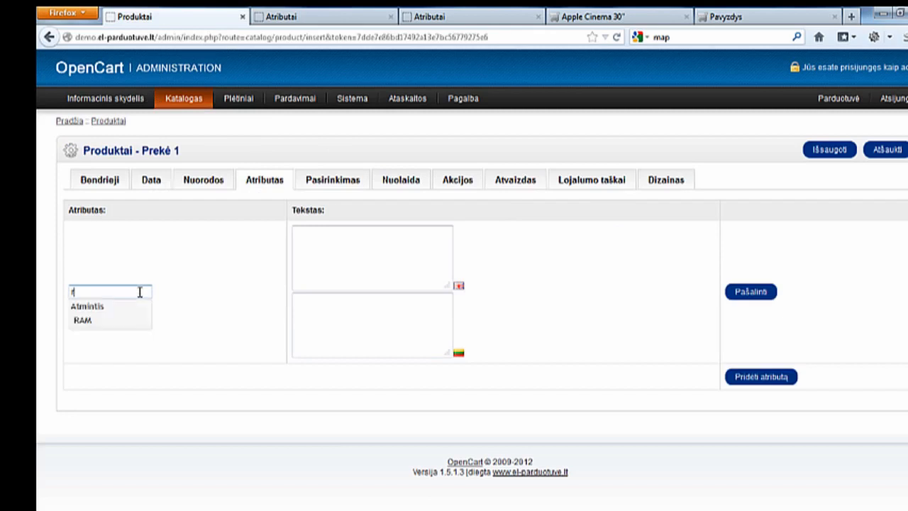
{"action": "left_click", "coordinate": [84, 322]}
{"action": "left_click", "coordinate": [335, 247]}
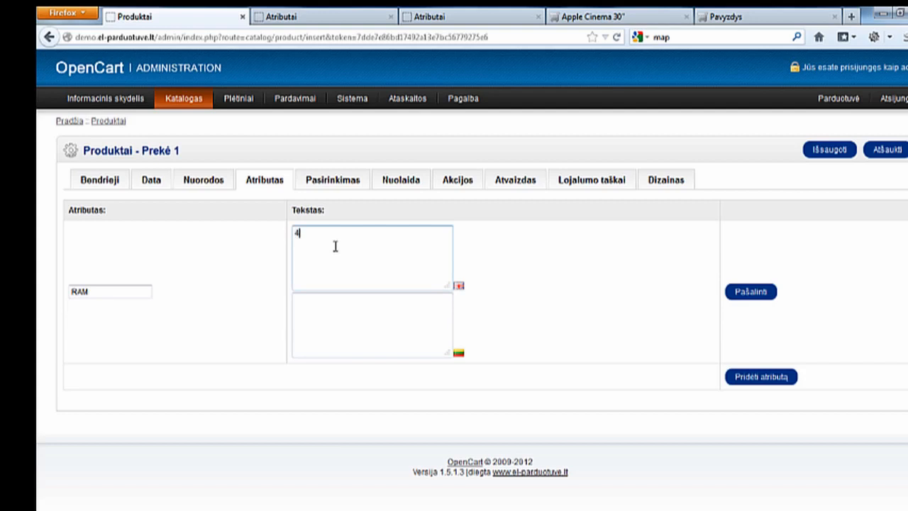
{"action": "key", "text": "Tab"}
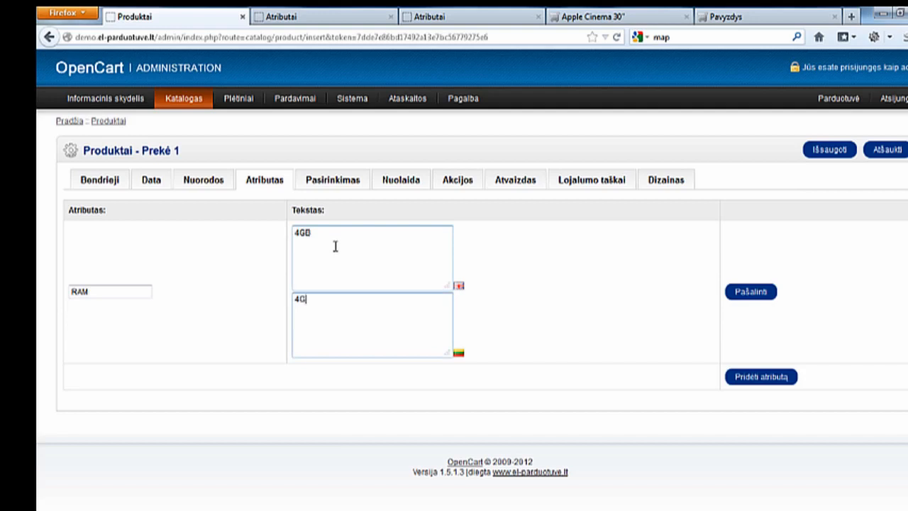
Step: Add the Greitis attribute from the Procesorius group to Prekė 1 with the text 2,2GHZ in both languages
{"action": "left_click", "coordinate": [752, 377]}
{"action": "left_click", "coordinate": [615, 21]}
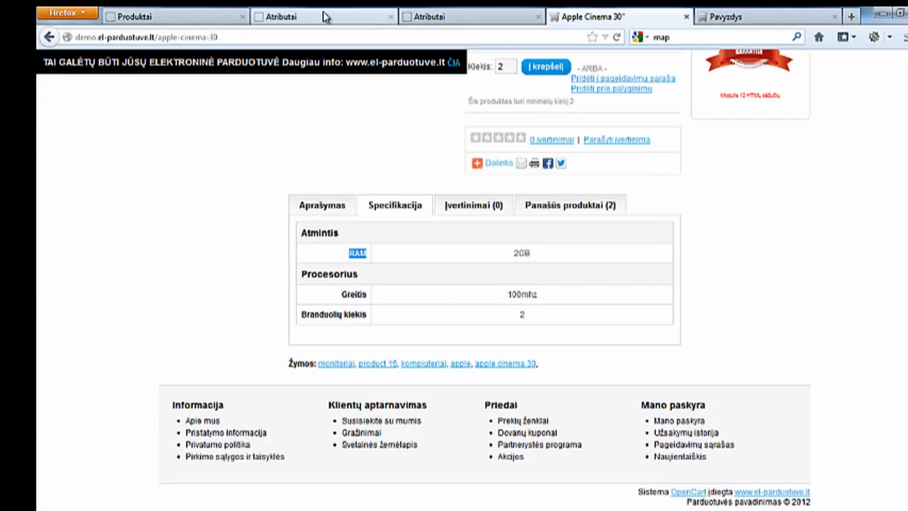
{"action": "left_click", "coordinate": [173, 16]}
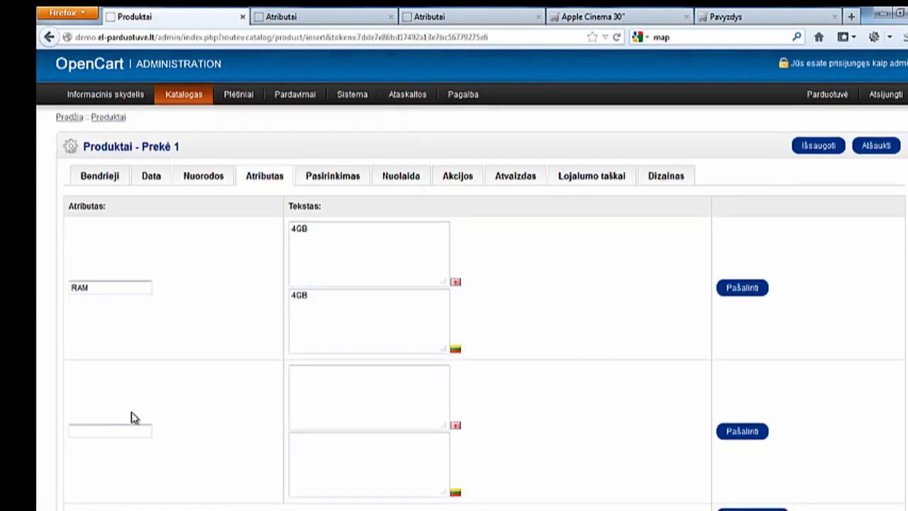
{"action": "scroll", "coordinate": [131, 418], "scroll_direction": "down", "scroll_amount": 3}
{"action": "left_click", "coordinate": [110, 303]}
{"action": "type", "text": "G"}
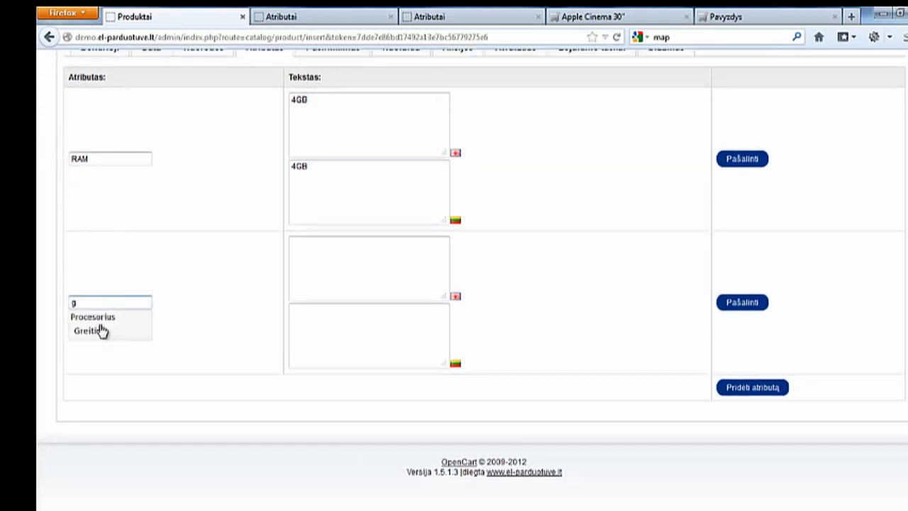
{"action": "left_click", "coordinate": [99, 331]}
{"action": "left_click", "coordinate": [325, 234]}
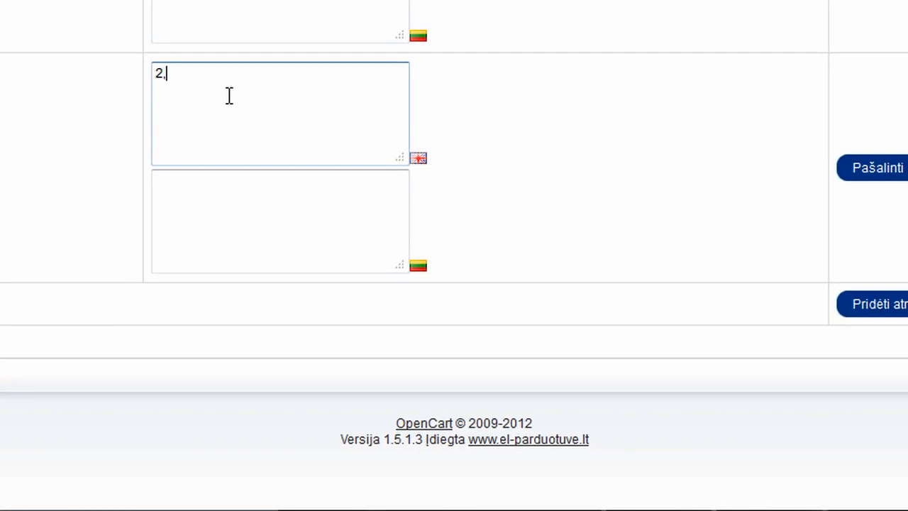
{"action": "type", "text": "2,2GHZ"}
{"action": "key", "text": "ctrl+a"}
{"action": "key", "text": "ctrl+c"}
{"action": "left_click", "coordinate": [233, 290]}
{"action": "key", "text": "ctrl+v"}
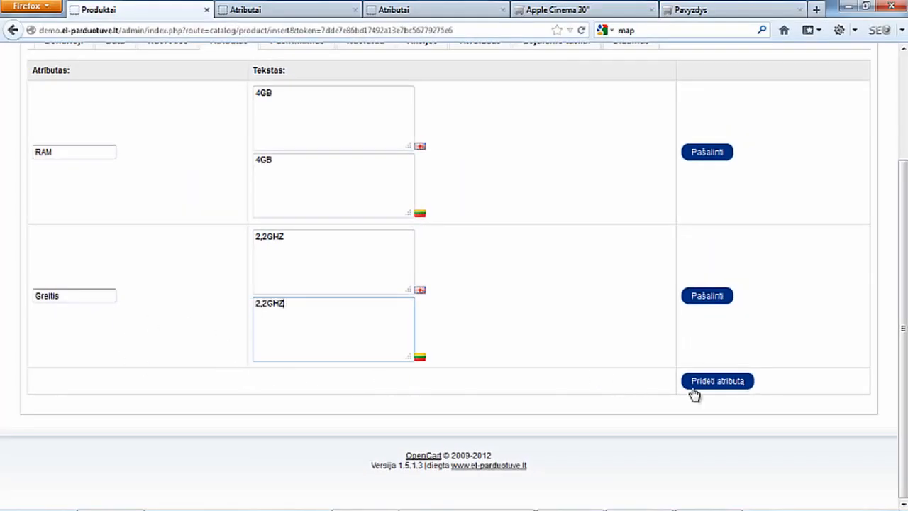
Step: Add the Branduolių kiekis attribute to Prekė 1 with the text 4 in both languages
{"action": "left_click", "coordinate": [699, 383]}
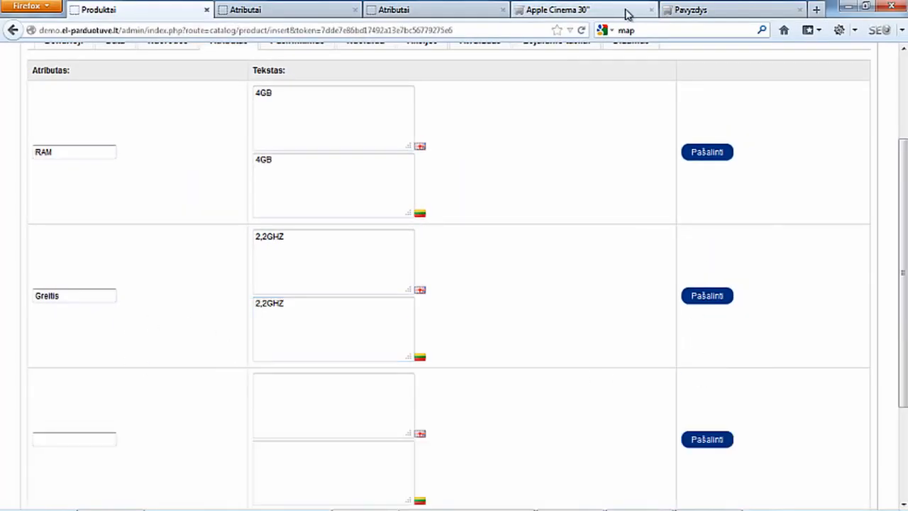
{"action": "left_click", "coordinate": [624, 10]}
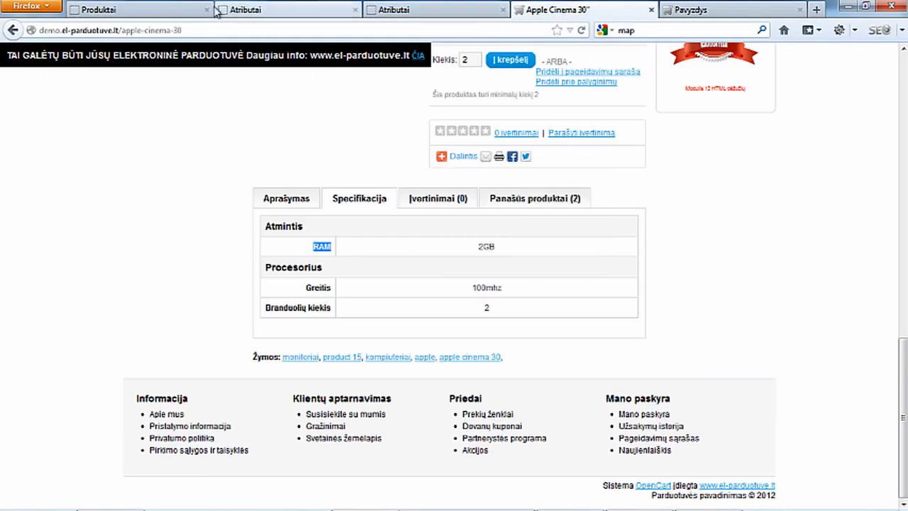
{"action": "left_click", "coordinate": [156, 10]}
{"action": "left_click", "coordinate": [52, 440]}
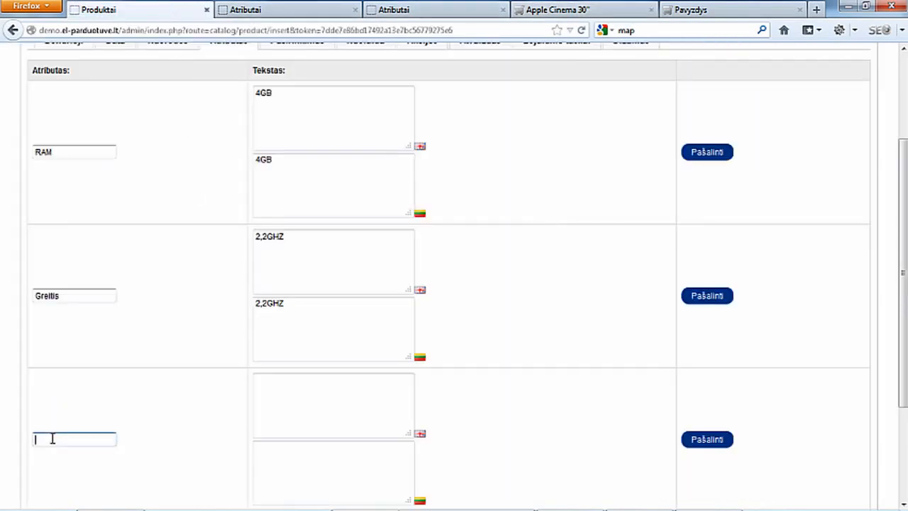
{"action": "type", "text": "b"}
{"action": "left_click", "coordinate": [57, 467]}
{"action": "left_click", "coordinate": [308, 385]}
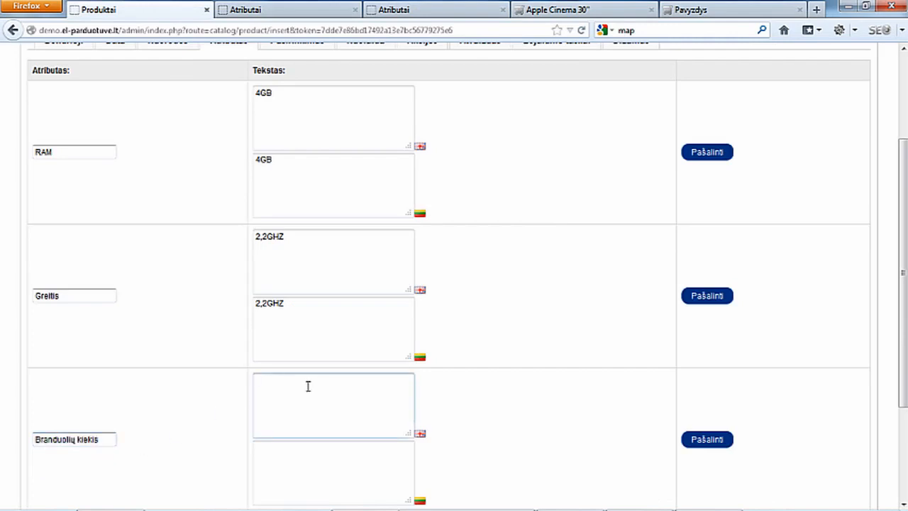
{"action": "scroll", "coordinate": [312, 376], "scroll_direction": "down", "scroll_amount": 2}
{"action": "left_click", "coordinate": [315, 384]}
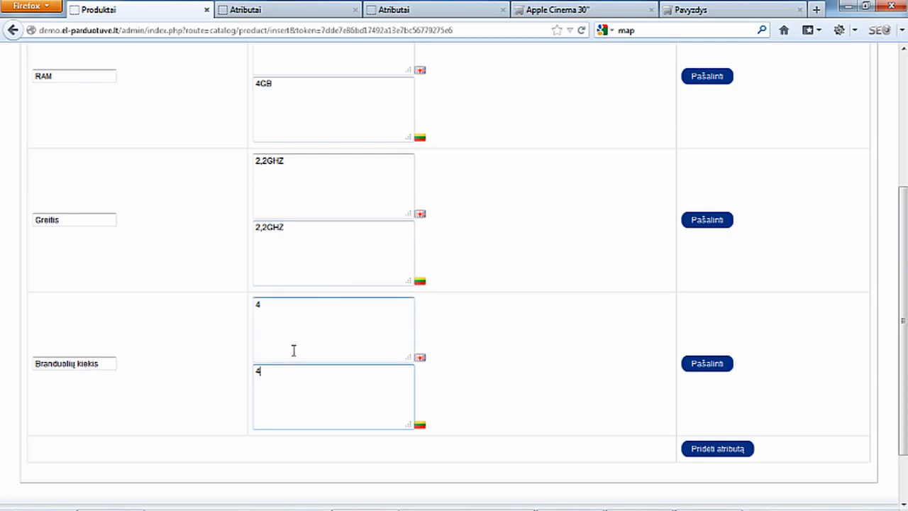
Step: Open the option settings of Prekė 1 and examine the colour and size choices on the Apple Cinema 30" store page
{"action": "scroll", "coordinate": [296, 353], "scroll_direction": "up", "scroll_amount": 6}
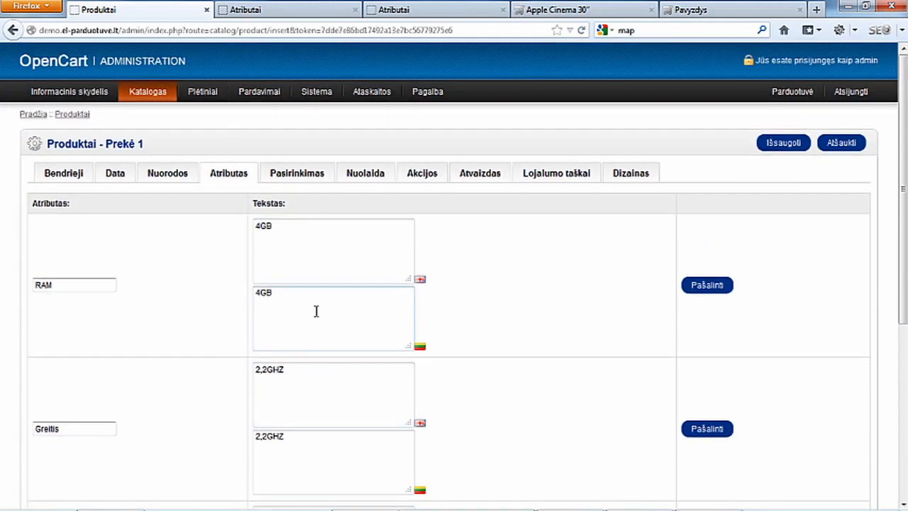
{"action": "left_click", "coordinate": [299, 175]}
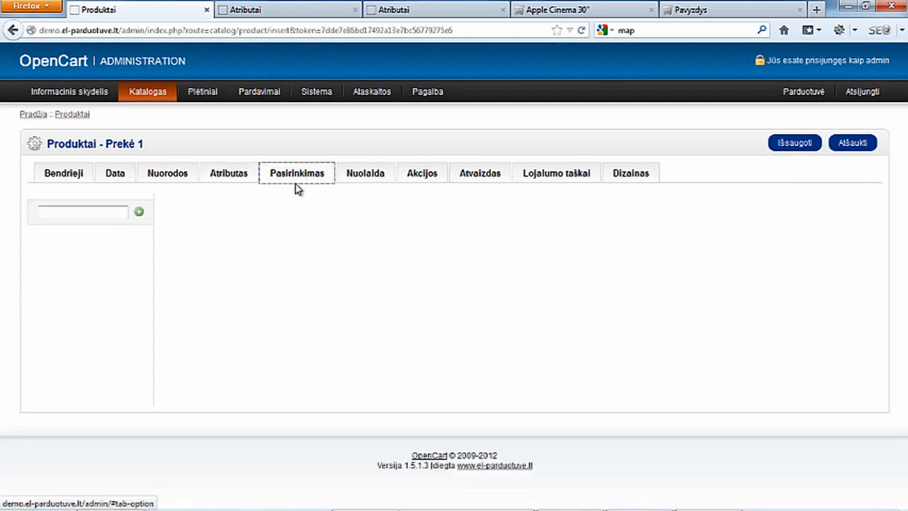
{"action": "left_click", "coordinate": [599, 12]}
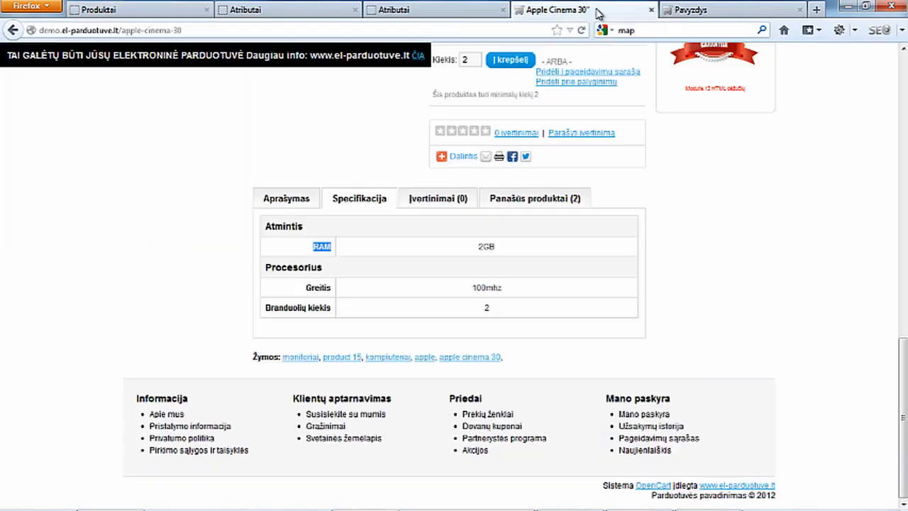
{"action": "scroll", "coordinate": [645, 171], "scroll_direction": "up", "scroll_amount": 9}
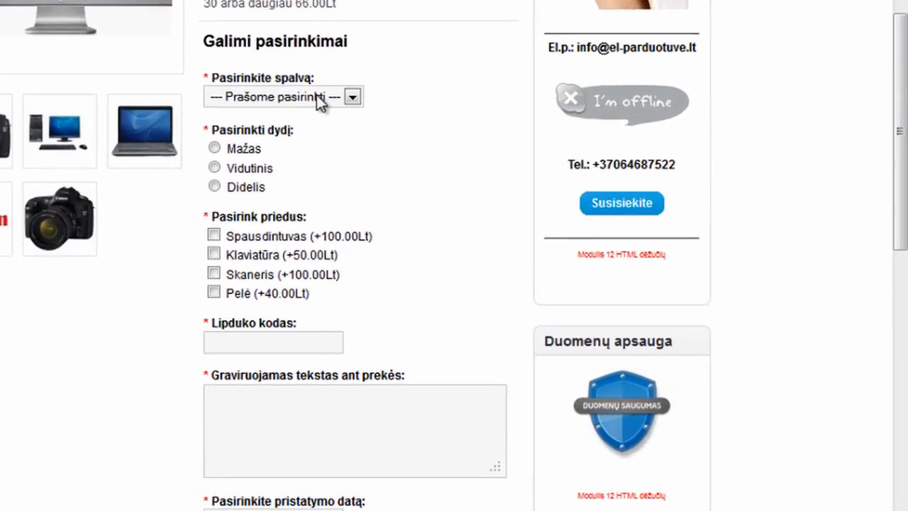
{"action": "left_click", "coordinate": [512, 198]}
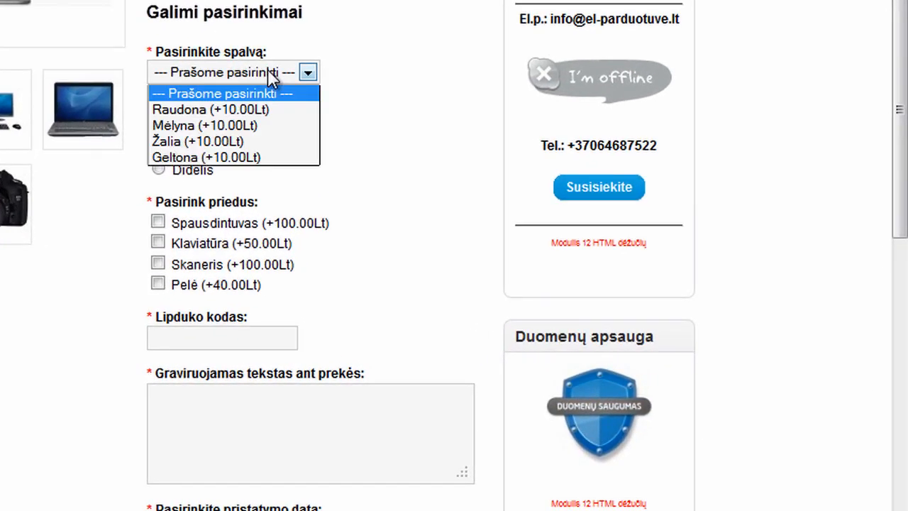
{"action": "left_click", "coordinate": [268, 70]}
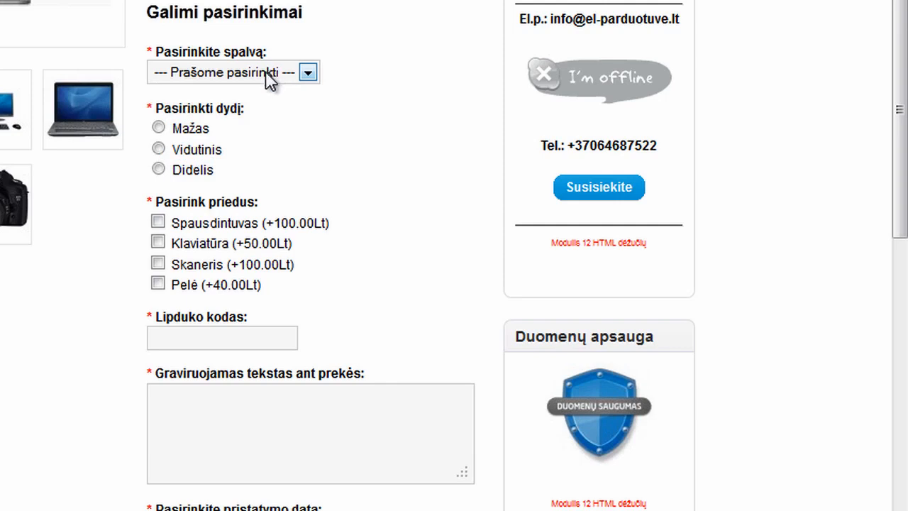
{"action": "left_click", "coordinate": [305, 74]}
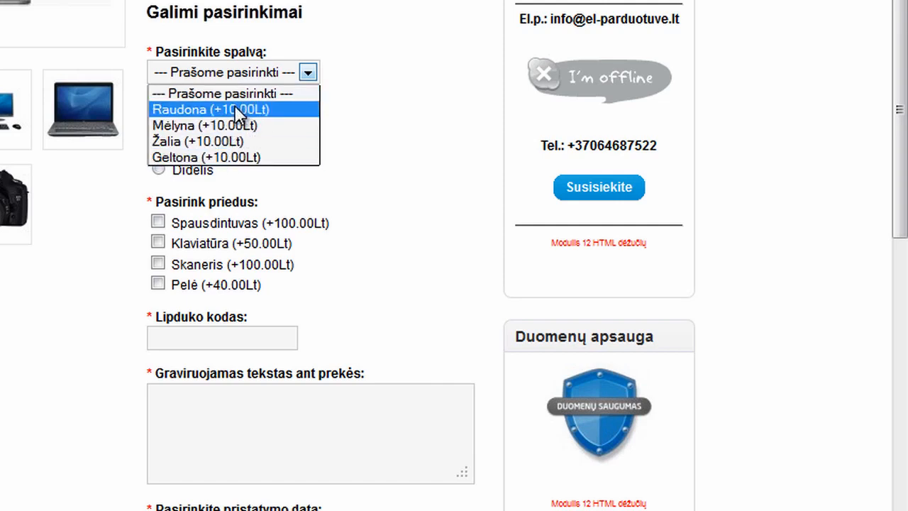
{"action": "left_click", "coordinate": [357, 131]}
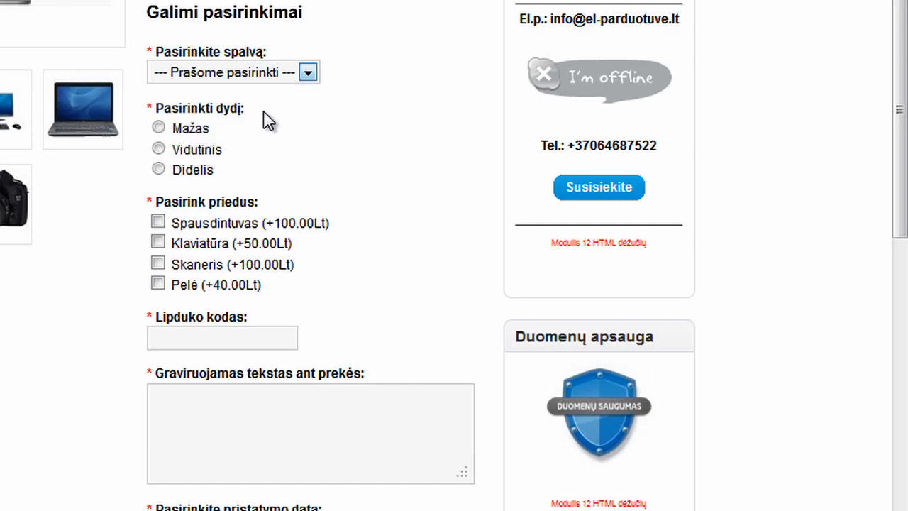
{"action": "left_click_drag", "start_coordinate": [246, 110], "coordinate": [156, 98]}
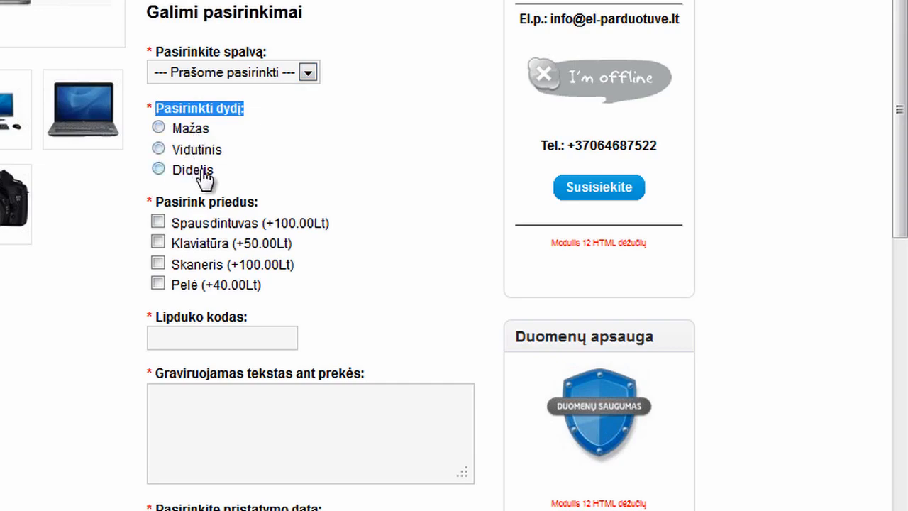
Step: On the Apple Cinema 30" store page, choose size Mažas and tick the accessories Spausdintuvas, Klaviatūra, Skaneris and Pelė
{"action": "left_click_drag", "start_coordinate": [261, 203], "coordinate": [162, 203]}
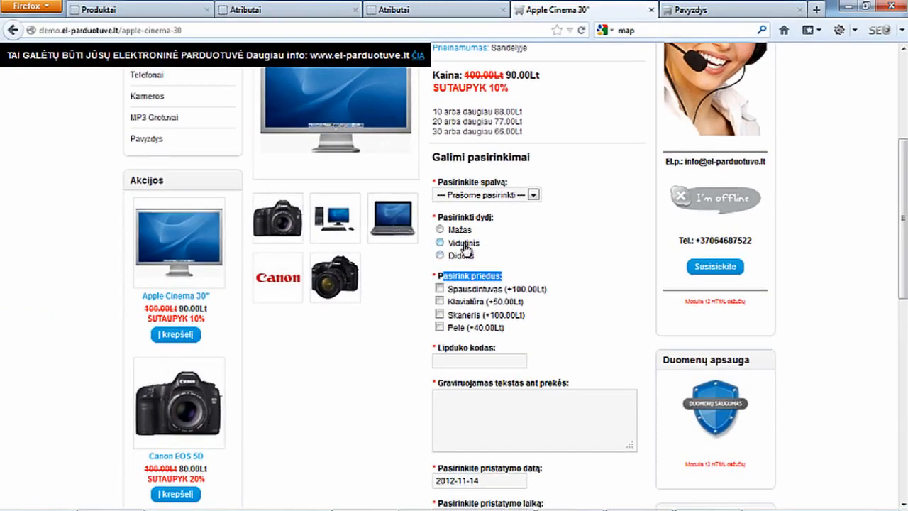
{"action": "scroll", "coordinate": [467, 248], "scroll_direction": "down", "scroll_amount": 2}
{"action": "left_click", "coordinate": [440, 166]}
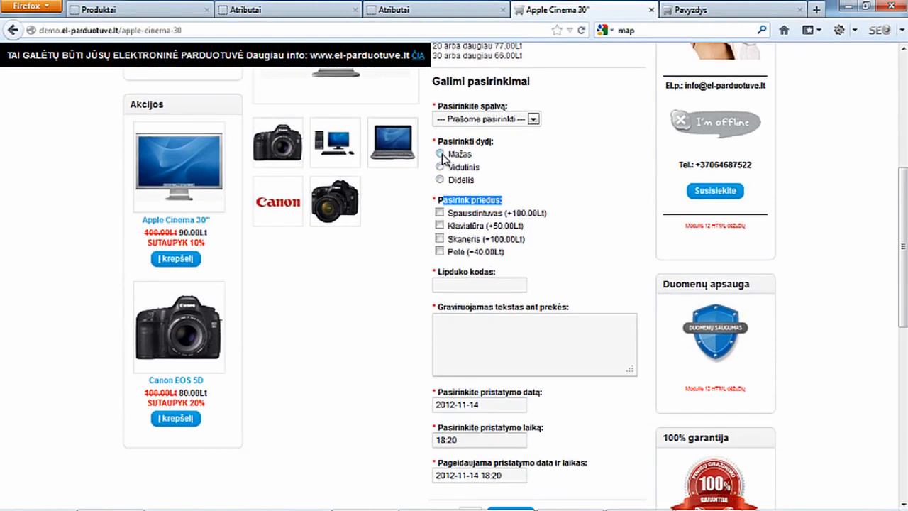
{"action": "left_click", "coordinate": [440, 154]}
{"action": "left_click", "coordinate": [455, 215]}
{"action": "left_click", "coordinate": [440, 225]}
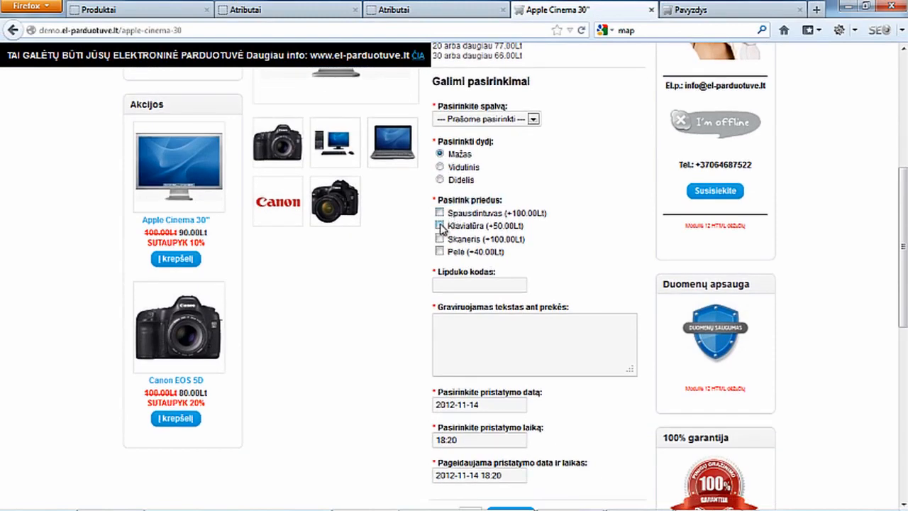
{"action": "left_click", "coordinate": [440, 213]}
{"action": "left_click", "coordinate": [440, 239]}
{"action": "left_click", "coordinate": [440, 251]}
{"action": "scroll", "coordinate": [525, 258], "scroll_direction": "down", "scroll_amount": 2}
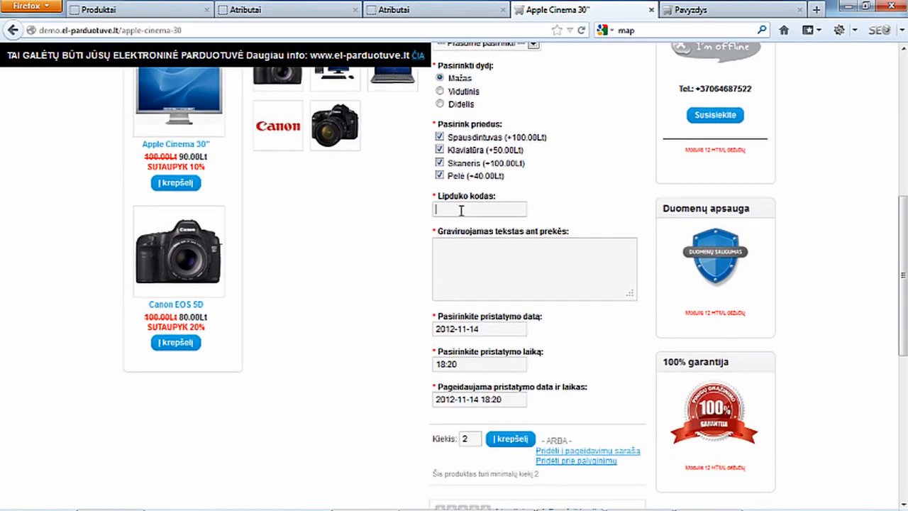
Step: Enter the sample text teksta as the Lipduko kodas
{"action": "left_click_drag", "start_coordinate": [495, 197], "coordinate": [421, 195]}
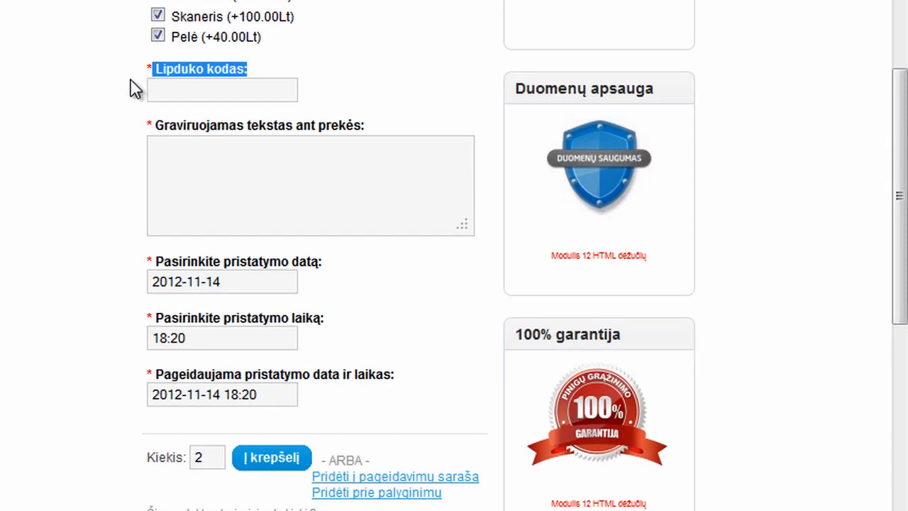
{"action": "left_click", "coordinate": [181, 93]}
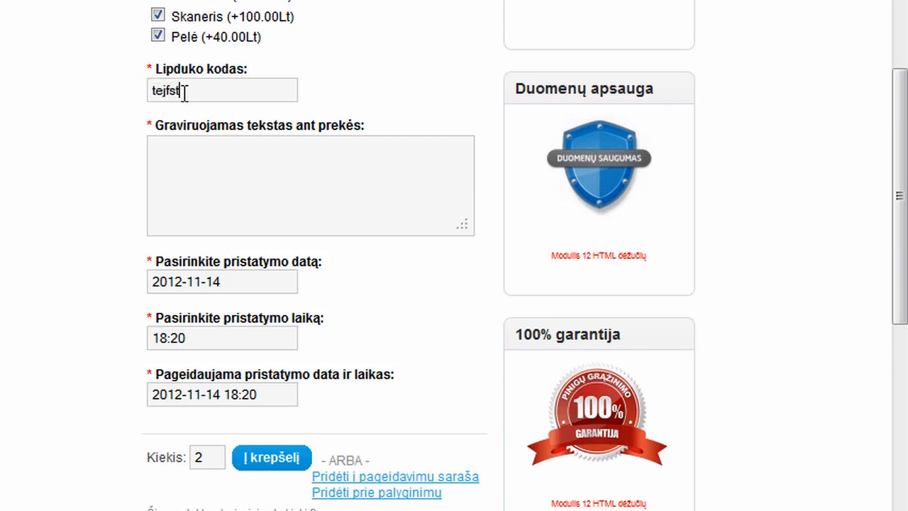
{"action": "left_click_drag", "start_coordinate": [222, 102], "coordinate": [129, 98]}
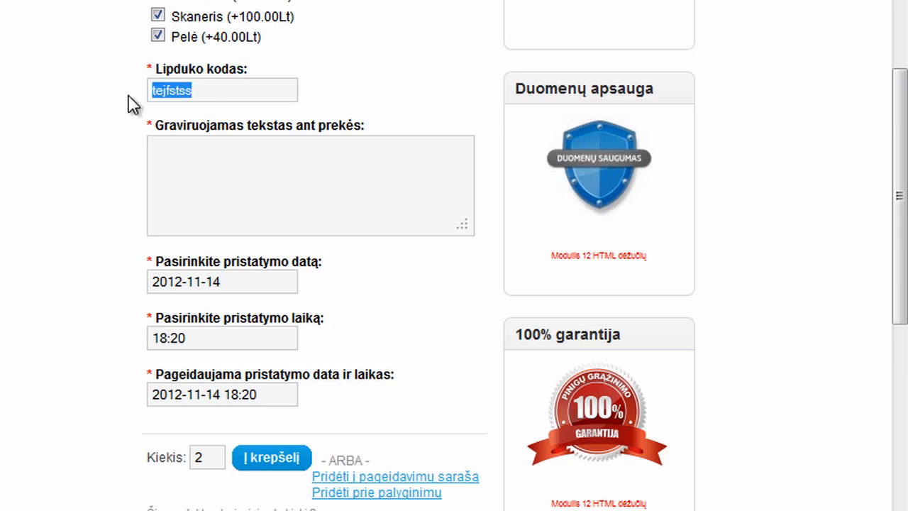
{"action": "type", "text": "tek"}
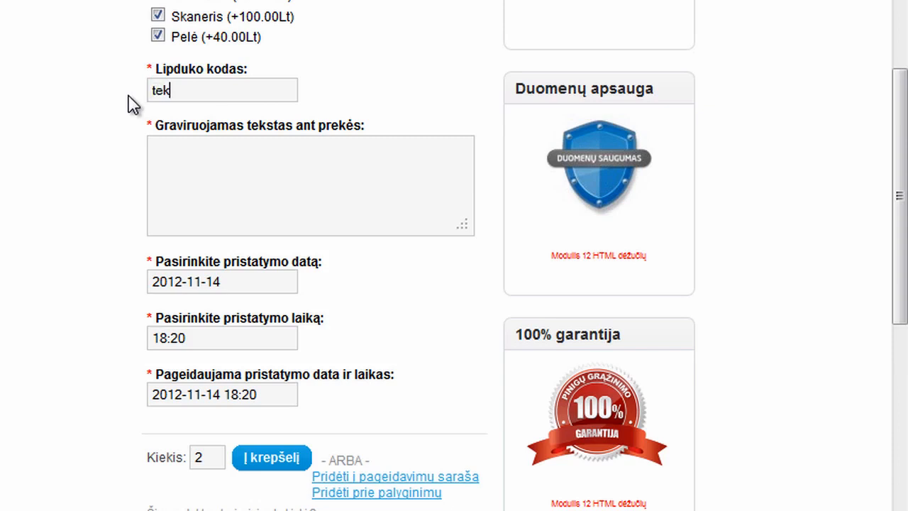
{"action": "type", "text": "sta"}
{"action": "key", "text": "ctrl+a"}
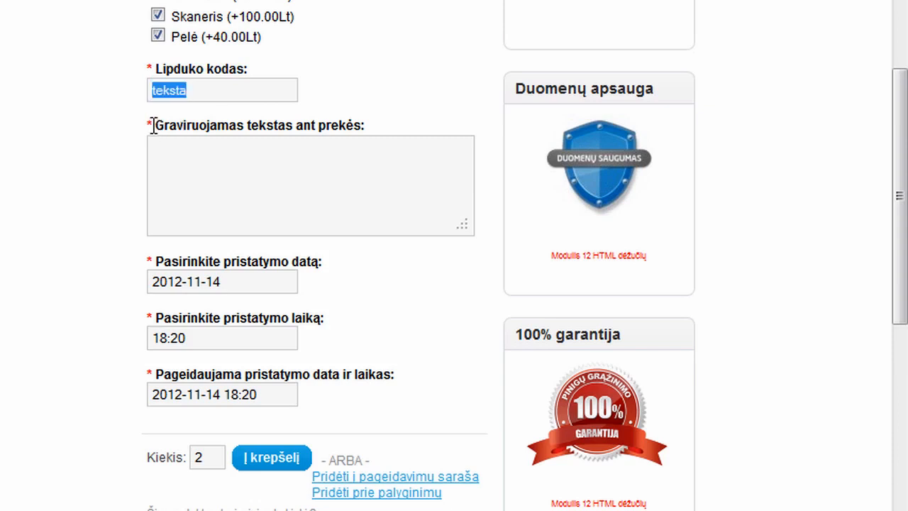
Step: Enter GRAVIRUOJAMĄ TEKSTĄ as the Graviruojamas tekstas ant prekės
{"action": "left_click_drag", "start_coordinate": [154, 125], "coordinate": [362, 129]}
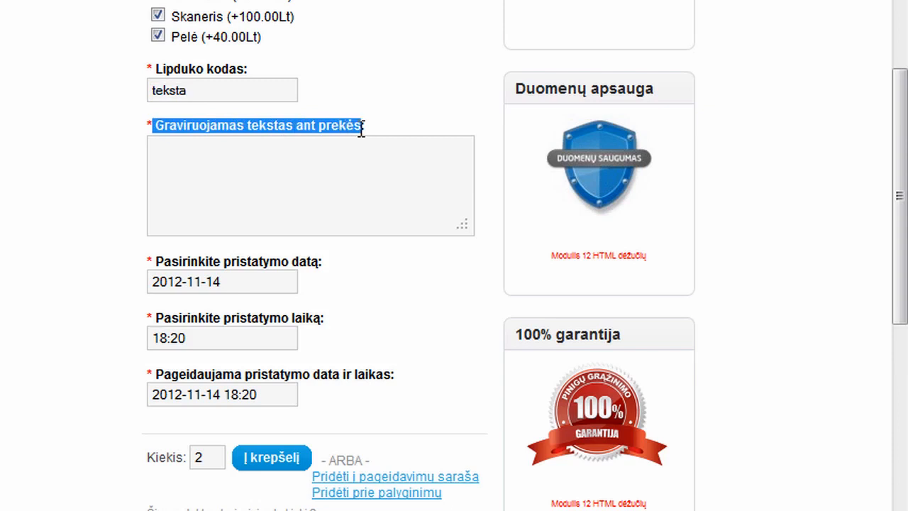
{"action": "left_click", "coordinate": [296, 183]}
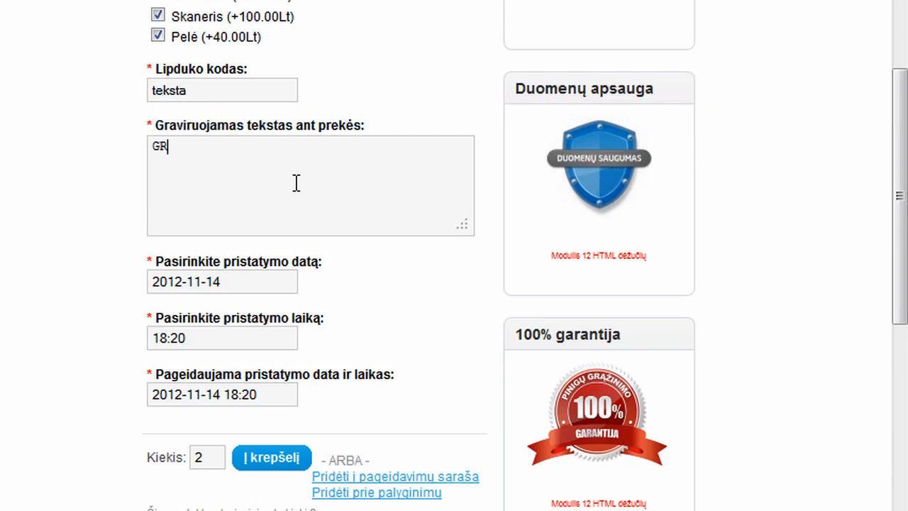
{"action": "type", "text": "GRAVIRUOJAM"}
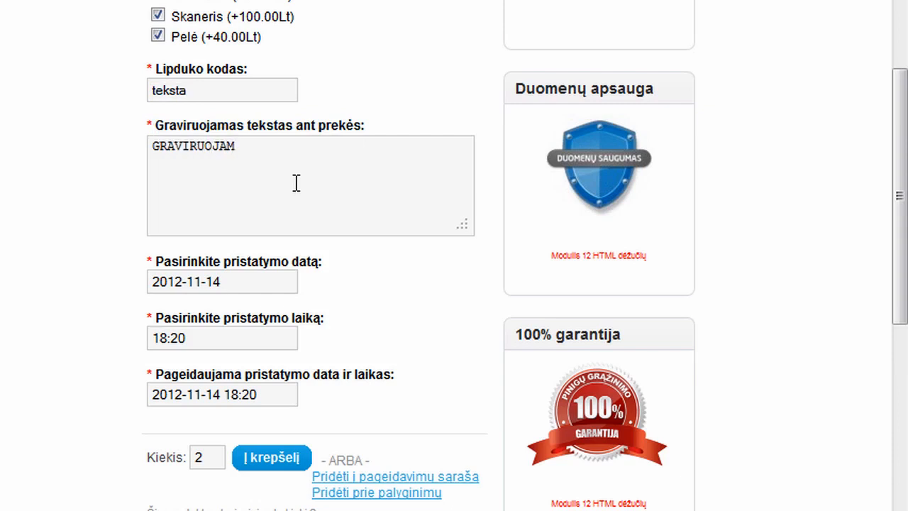
{"action": "type", "text": "Ą TEKSTĄ"}
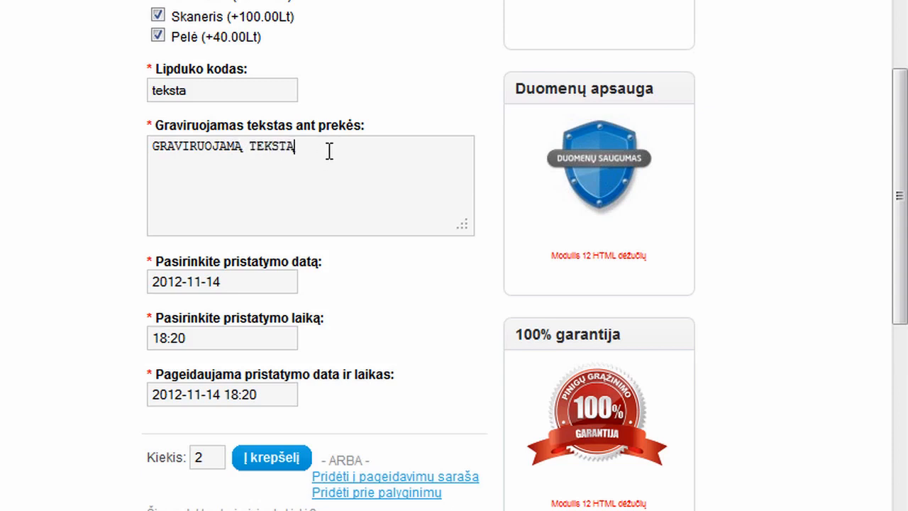
{"action": "left_click_drag", "start_coordinate": [329, 151], "coordinate": [151, 144]}
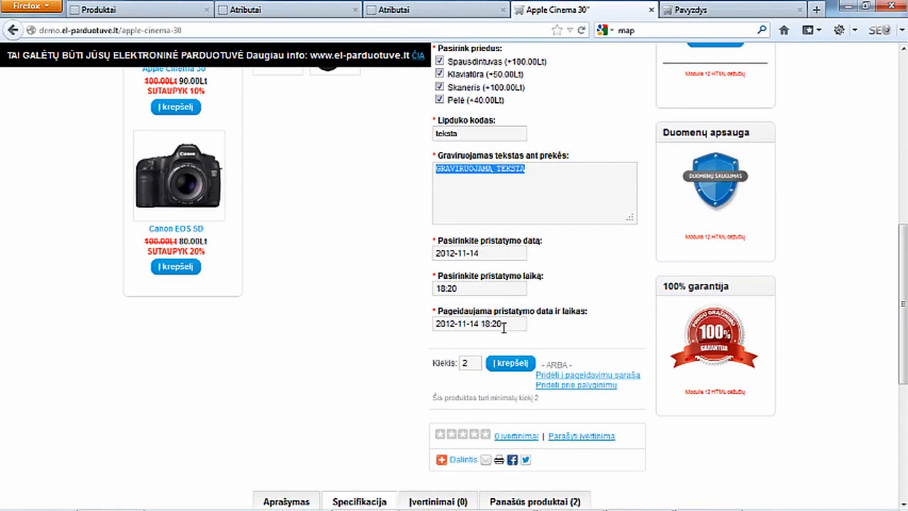
Step: Check the colour choice on the store page, and open the catalogue's Nustatymai list from the Prekė 1 admin page in a separate browser tab
{"action": "scroll", "coordinate": [504, 326], "scroll_direction": "up", "scroll_amount": 3}
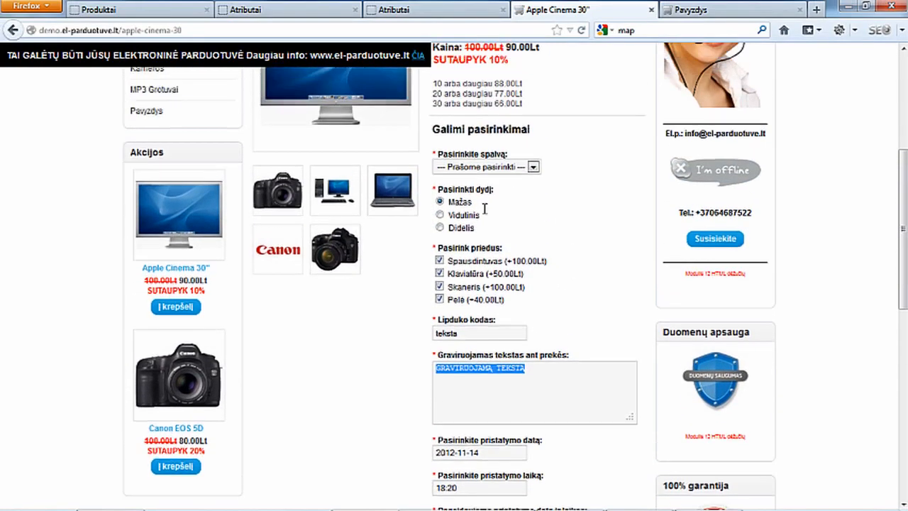
{"action": "scroll", "coordinate": [485, 208], "scroll_direction": "up", "scroll_amount": 1}
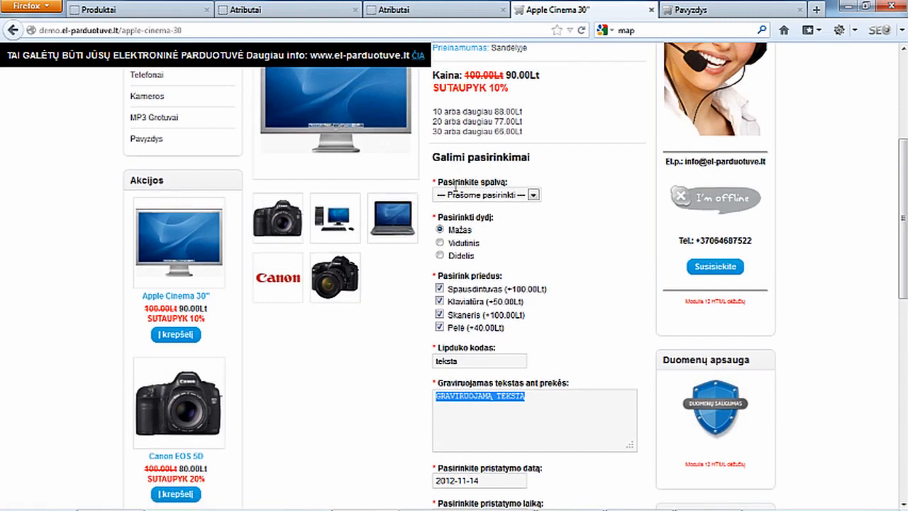
{"action": "double_click", "coordinate": [533, 194]}
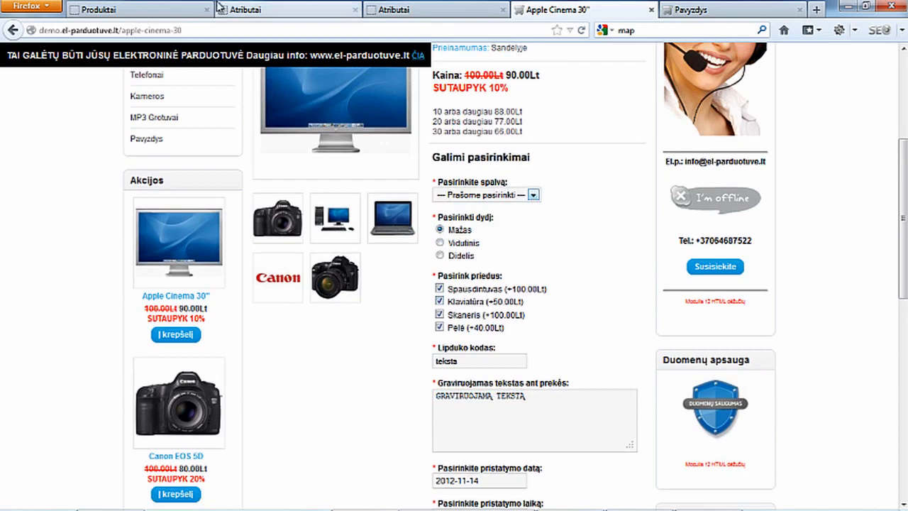
{"action": "left_click", "coordinate": [176, 10]}
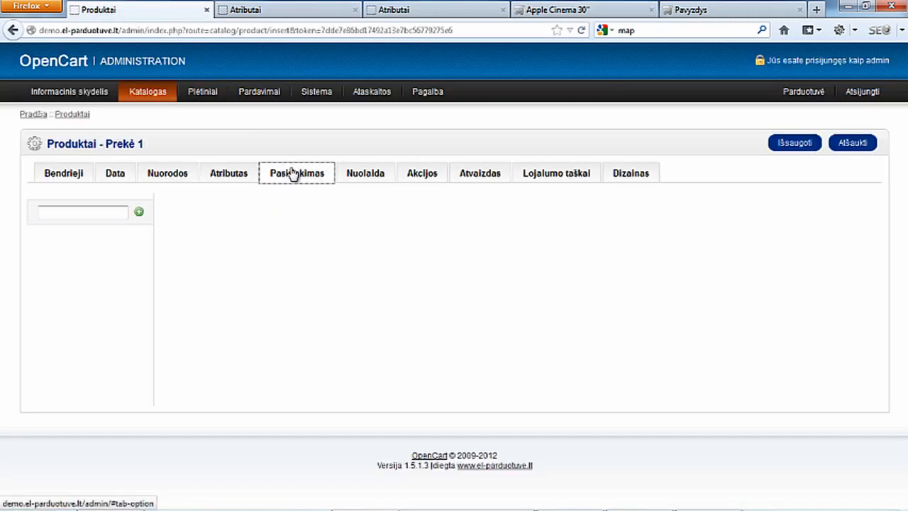
{"action": "mouse_move", "coordinate": [147, 94]}
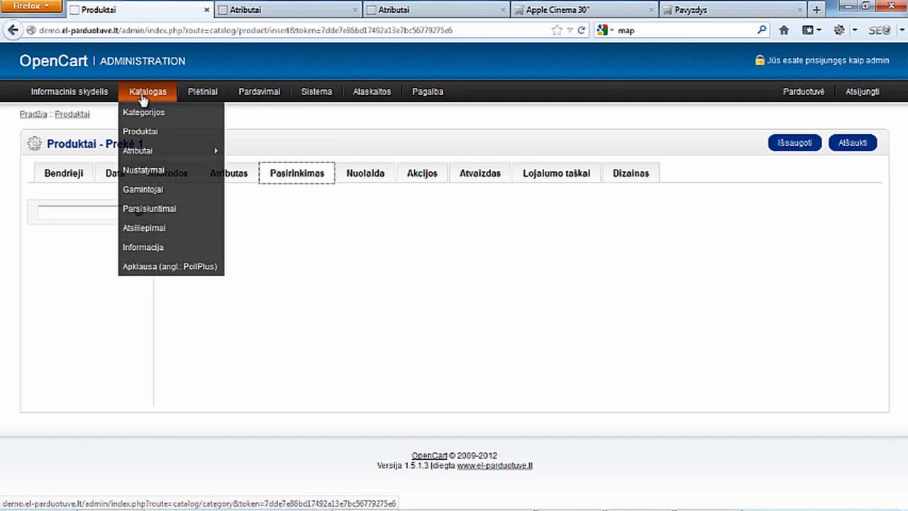
{"action": "right_click", "coordinate": [151, 172]}
{"action": "left_click", "coordinate": [174, 179]}
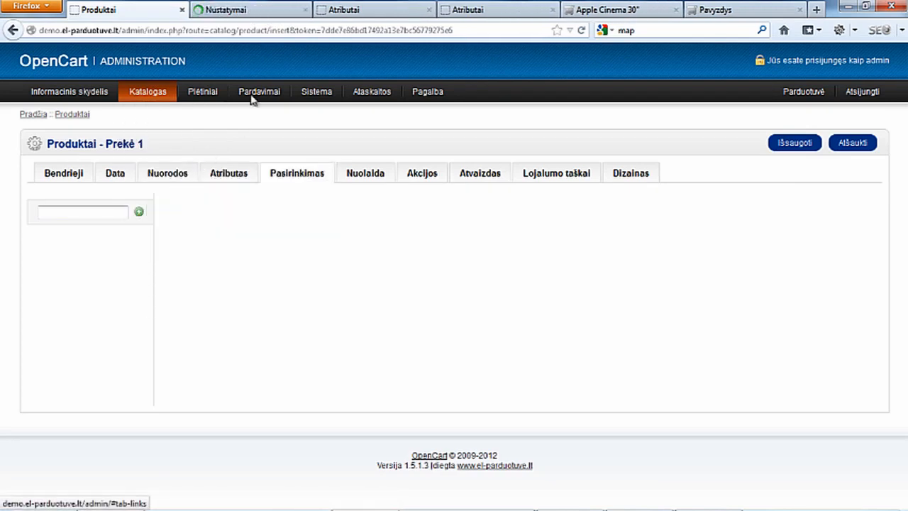
{"action": "left_click", "coordinate": [249, 13]}
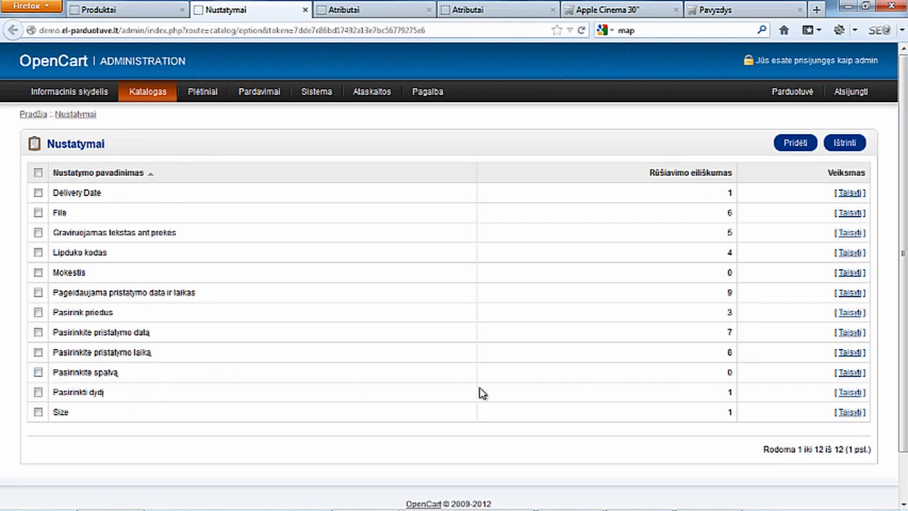
Step: Open the Pasirinkite spalvą option for editing and examine its names, values and type, keeping the type Pasirinkti
{"action": "left_click", "coordinate": [847, 373]}
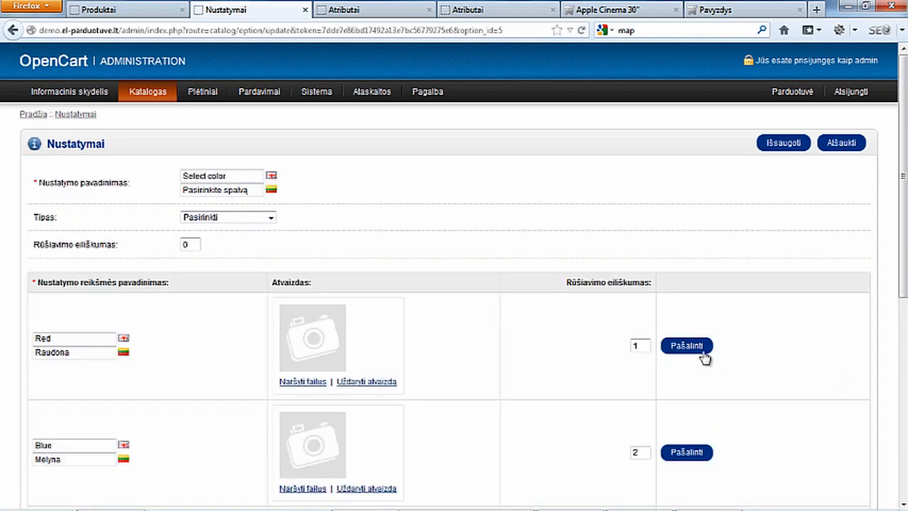
{"action": "scroll", "coordinate": [478, 323], "scroll_direction": "down", "scroll_amount": 2}
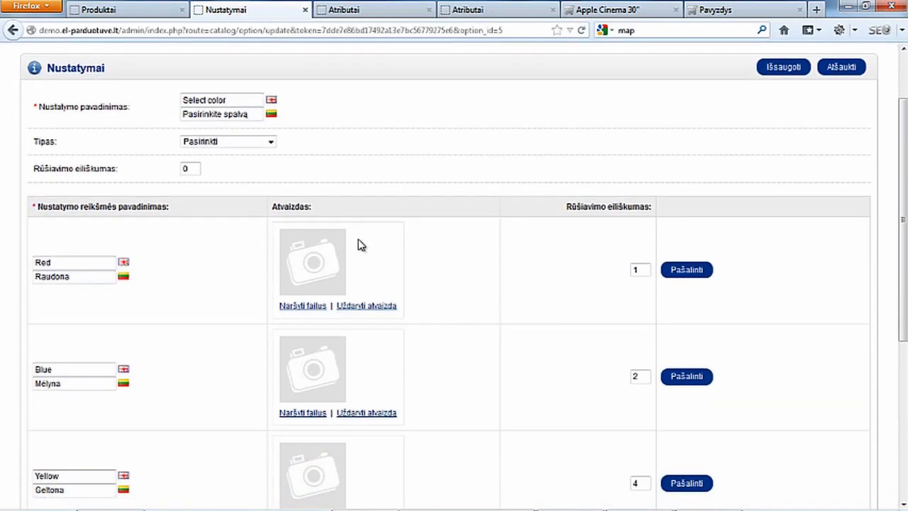
{"action": "left_click_drag", "start_coordinate": [247, 113], "coordinate": [184, 107]}
{"action": "left_click", "coordinate": [248, 117]}
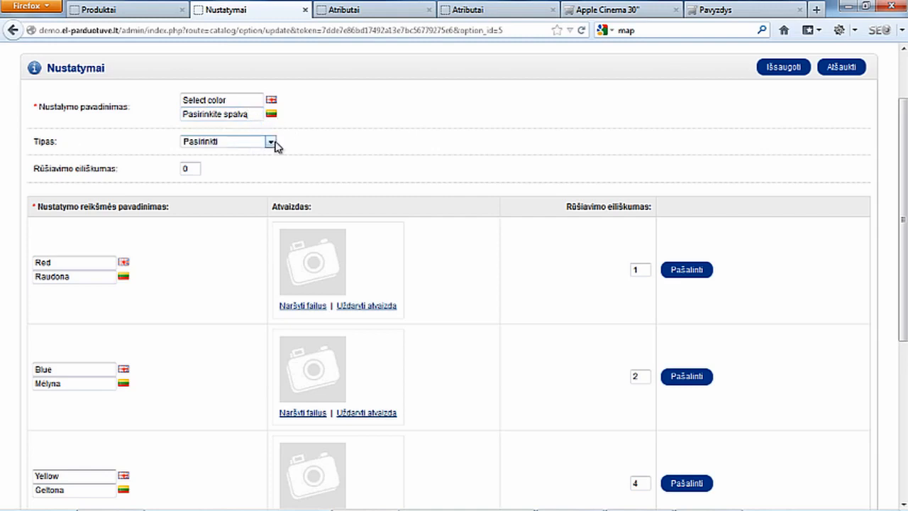
{"action": "left_click", "coordinate": [271, 143]}
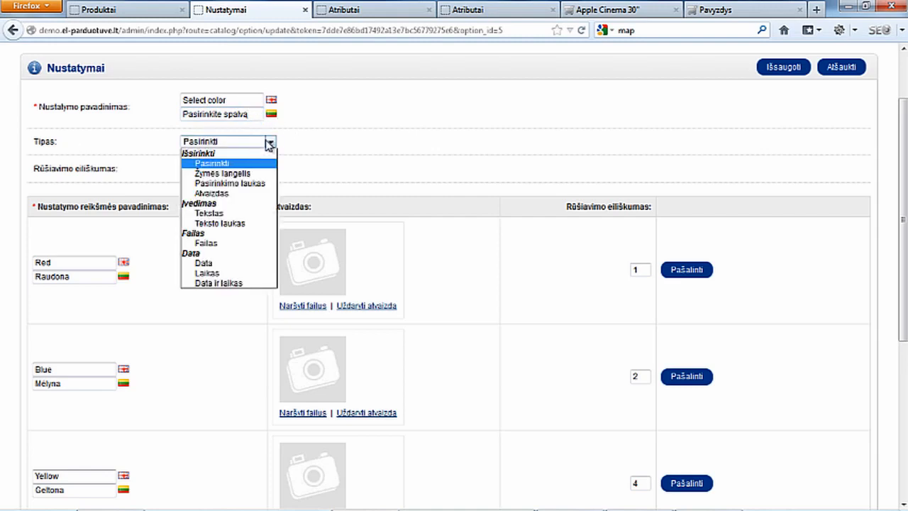
{"action": "left_click", "coordinate": [212, 164]}
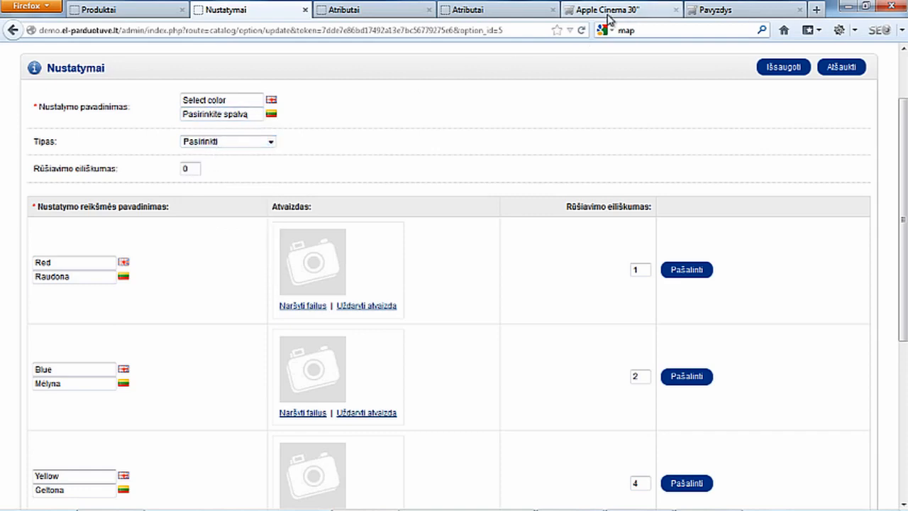
Step: Compare the colour list on the Apple Cinema 30" store page with the types available for the Pasirinkite spalvą option
{"action": "left_click", "coordinate": [609, 11]}
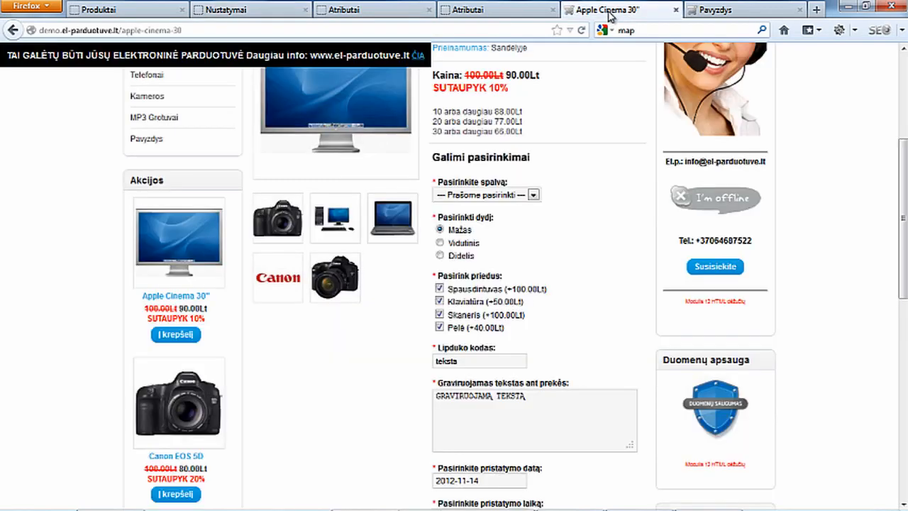
{"action": "left_click", "coordinate": [528, 196]}
{"action": "left_click", "coordinate": [532, 194]}
{"action": "left_click", "coordinate": [238, 12]}
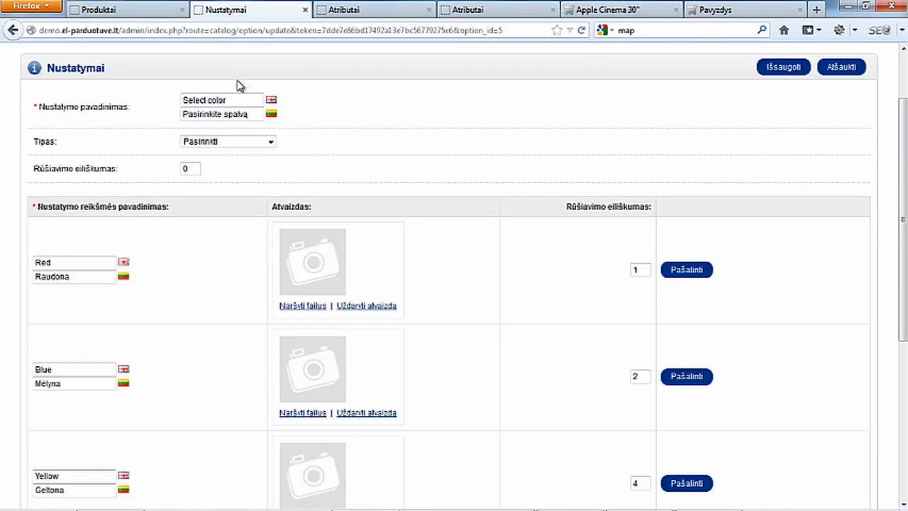
{"action": "left_click", "coordinate": [271, 142]}
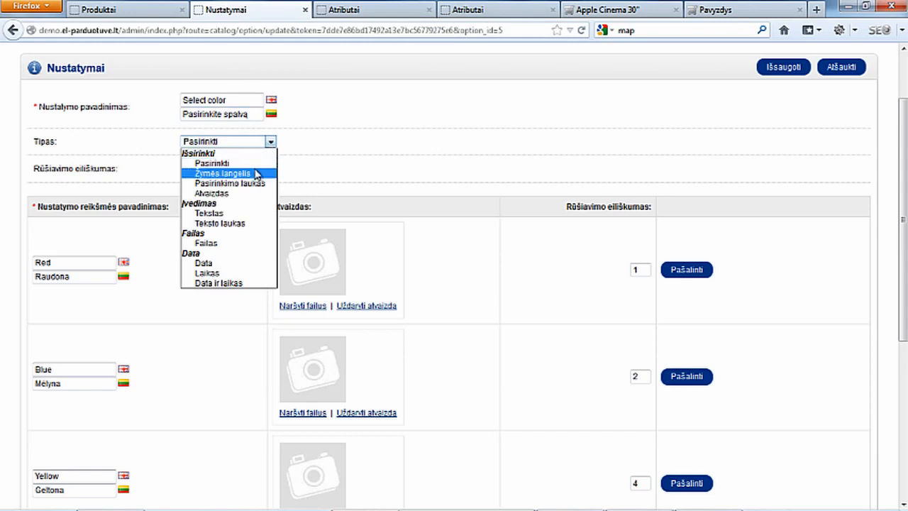
{"action": "left_click", "coordinate": [256, 171]}
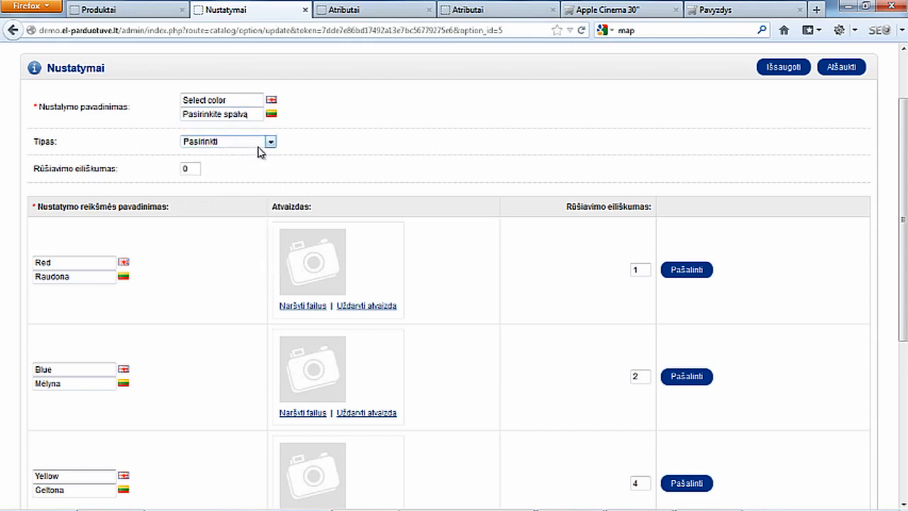
{"action": "left_click", "coordinate": [259, 145]}
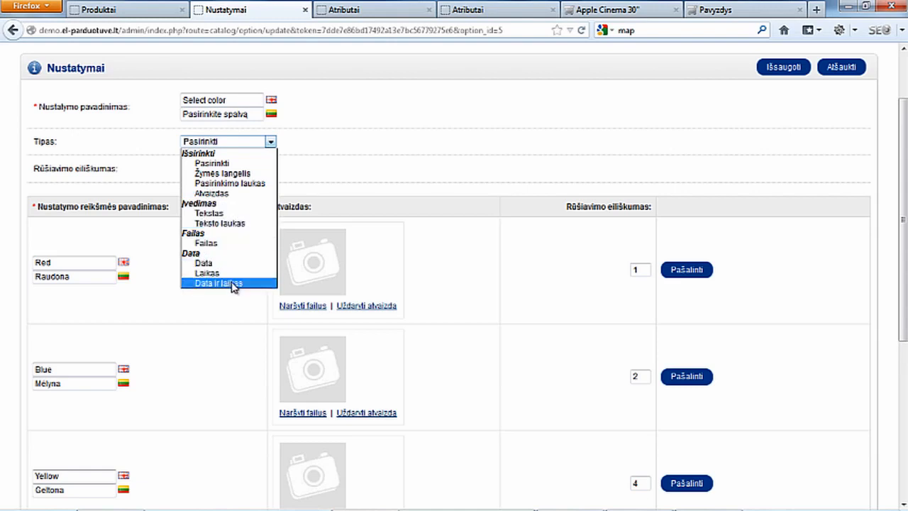
{"action": "left_click", "coordinate": [309, 167]}
{"action": "scroll", "coordinate": [306, 168], "scroll_direction": "up", "scroll_amount": 2}
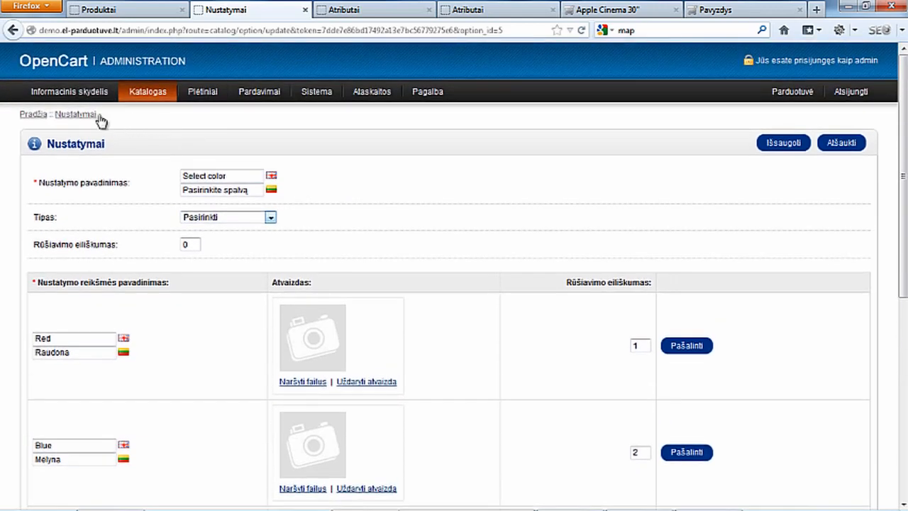
Step: Return to the Nustatymai list and start a new option with the first-language name testas and type Žymės langelis
{"action": "left_click", "coordinate": [77, 115]}
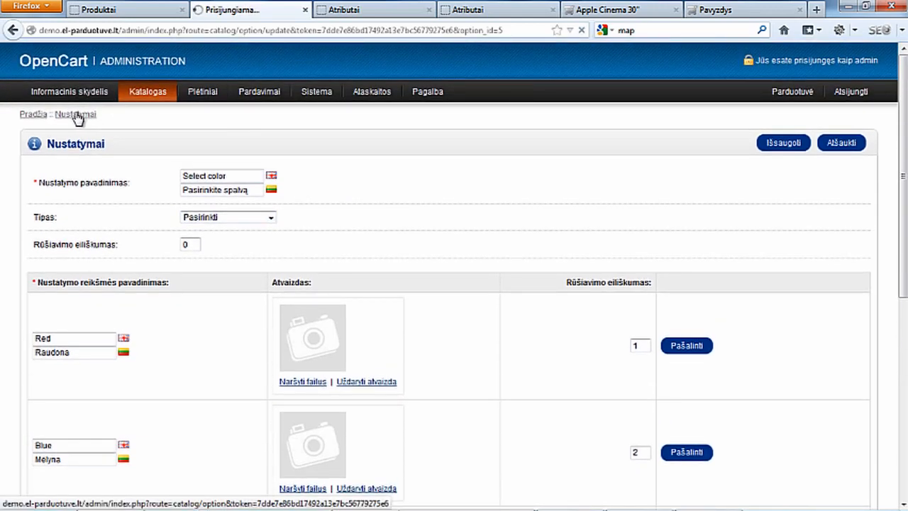
{"action": "left_click", "coordinate": [795, 148]}
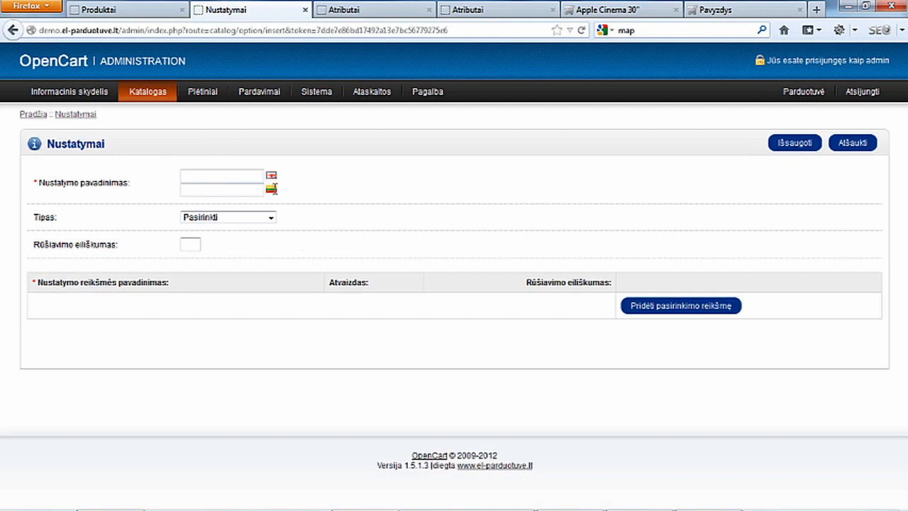
{"action": "left_click", "coordinate": [225, 180]}
{"action": "left_click", "coordinate": [222, 190]}
{"action": "left_click", "coordinate": [255, 222]}
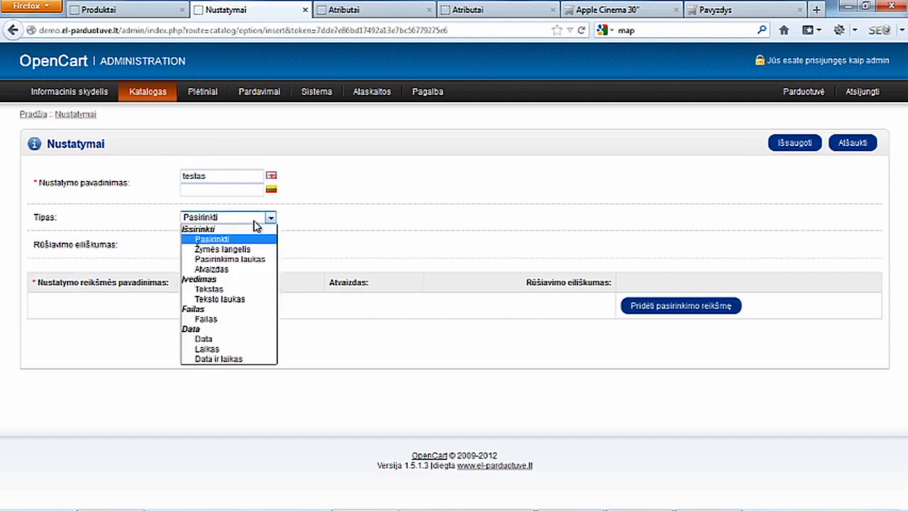
{"action": "left_click", "coordinate": [230, 250]}
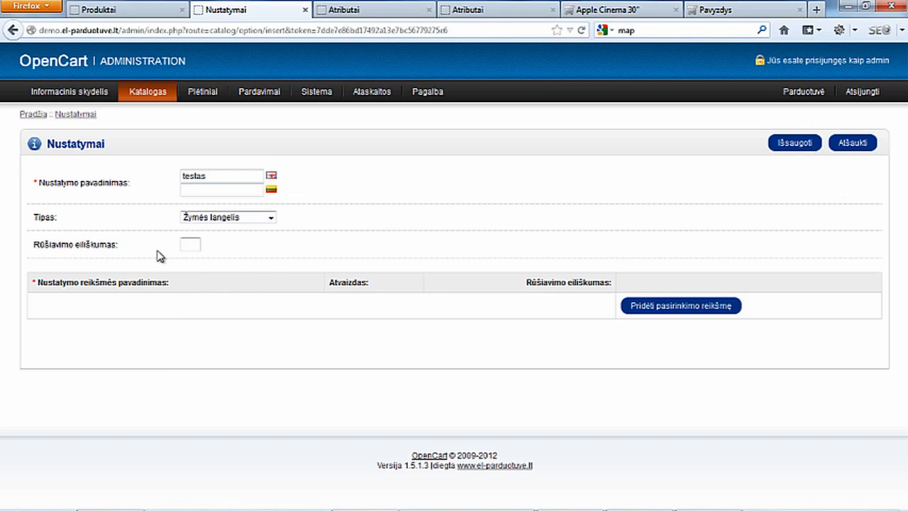
Step: Give the new testas option a value forma and a second blank value, and leave for the Nustatymai list without saving
{"action": "left_click", "coordinate": [641, 317]}
{"action": "left_click", "coordinate": [87, 341]}
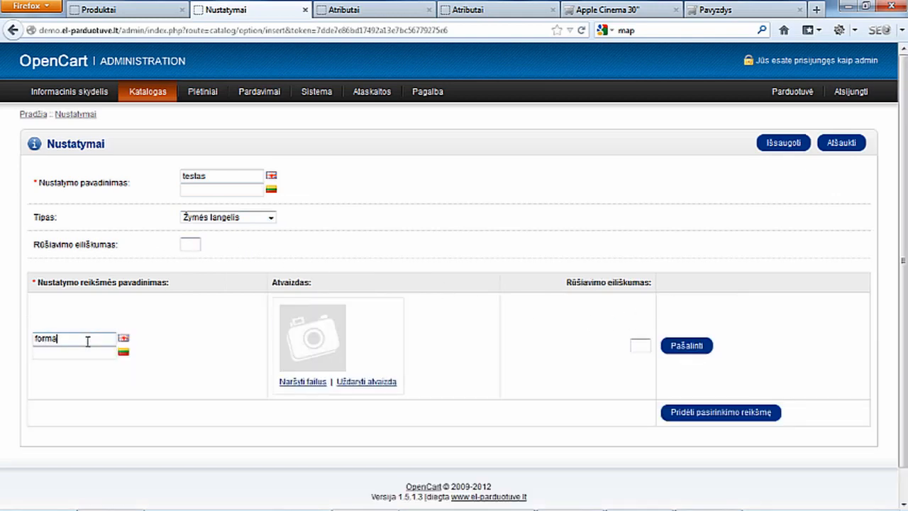
{"action": "type", "text": "forma"}
{"action": "left_click", "coordinate": [684, 417]}
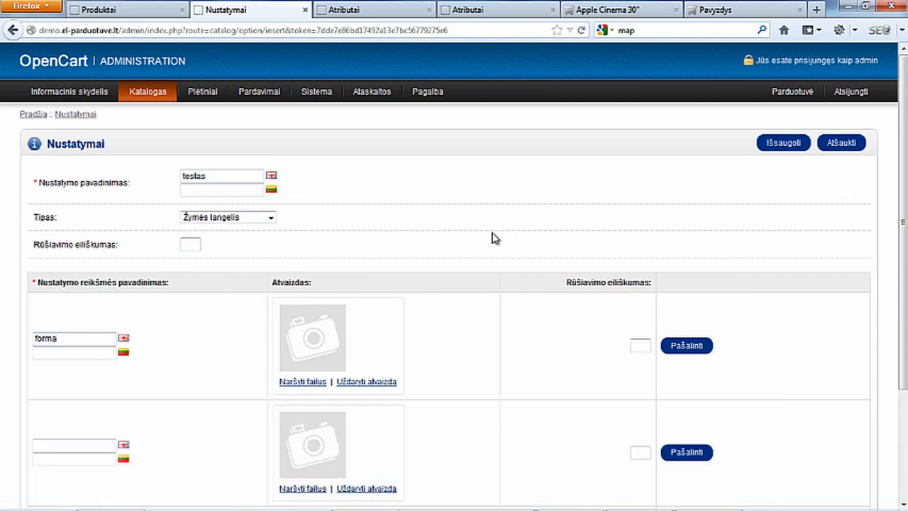
{"action": "left_click", "coordinate": [81, 117]}
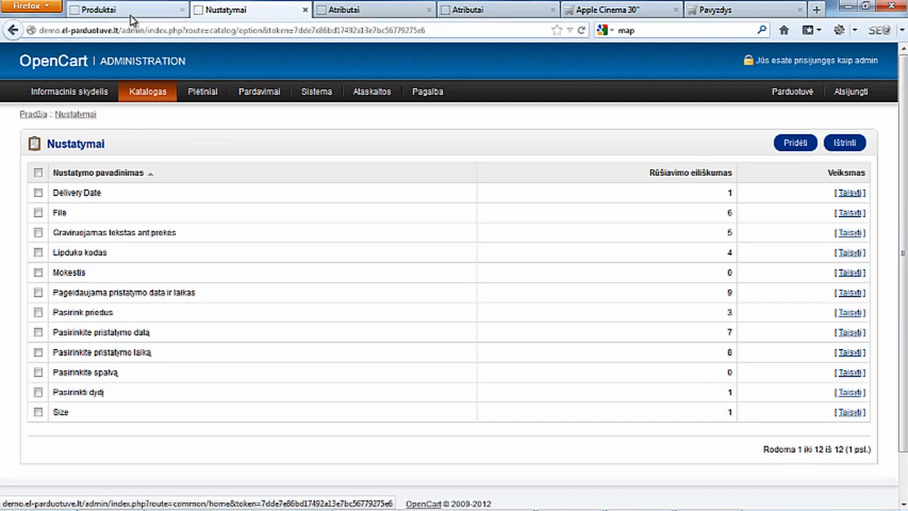
Step: Go from Prekė 1's options to the Apple Cinema 30" store page and look at its Pasirinkite spalvą colour list
{"action": "left_click", "coordinate": [130, 13]}
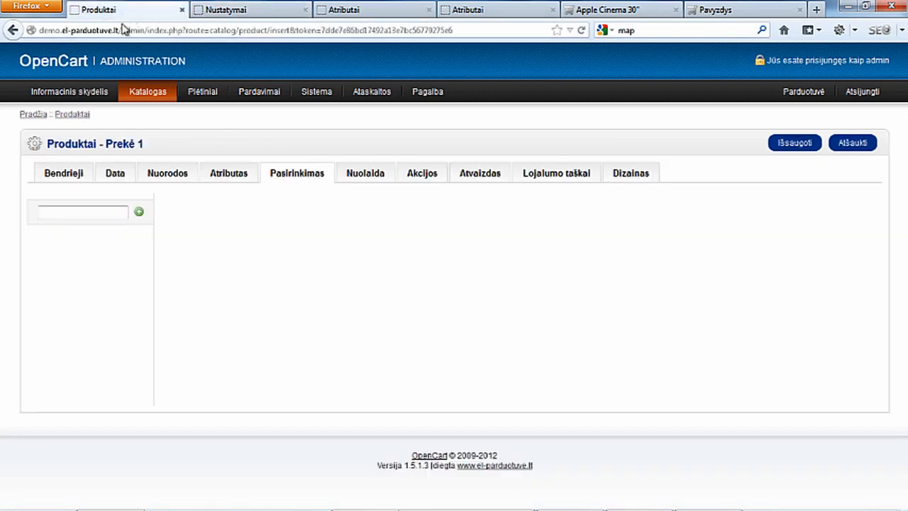
{"action": "mouse_move", "coordinate": [221, 180]}
{"action": "left_click", "coordinate": [100, 209]}
{"action": "left_click", "coordinate": [628, 10]}
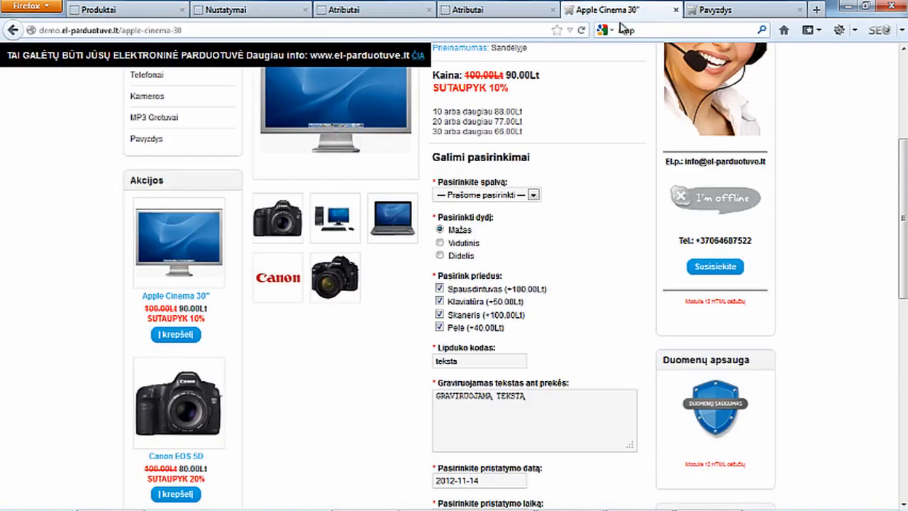
{"action": "left_click", "coordinate": [522, 197]}
{"action": "left_click", "coordinate": [522, 198]}
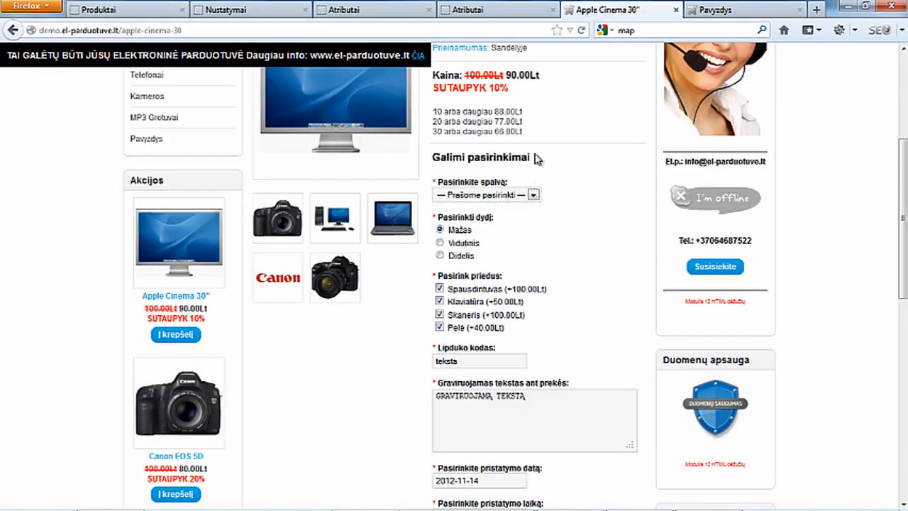
Step: Add the Pasirinkite spalvą option to Prekė 1
{"action": "left_click", "coordinate": [147, 10]}
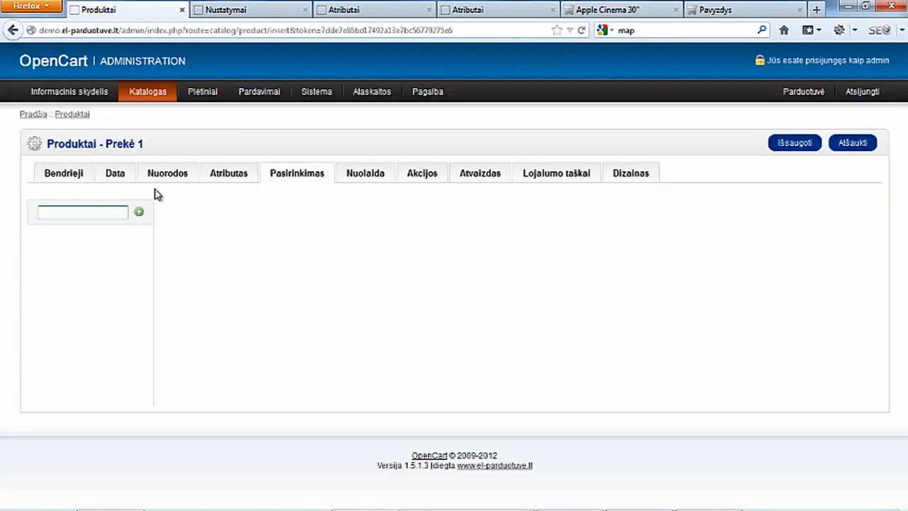
{"action": "type", "text": "s"}
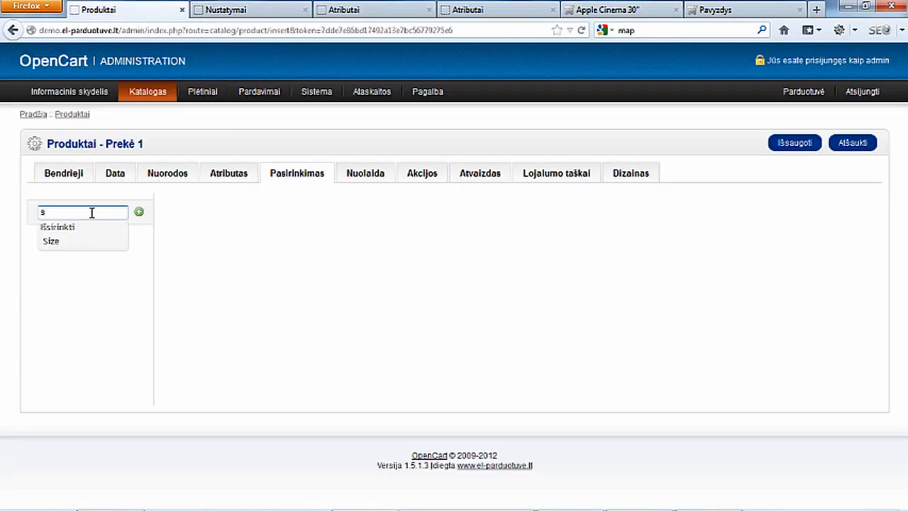
{"action": "key", "text": "BackSpace"}
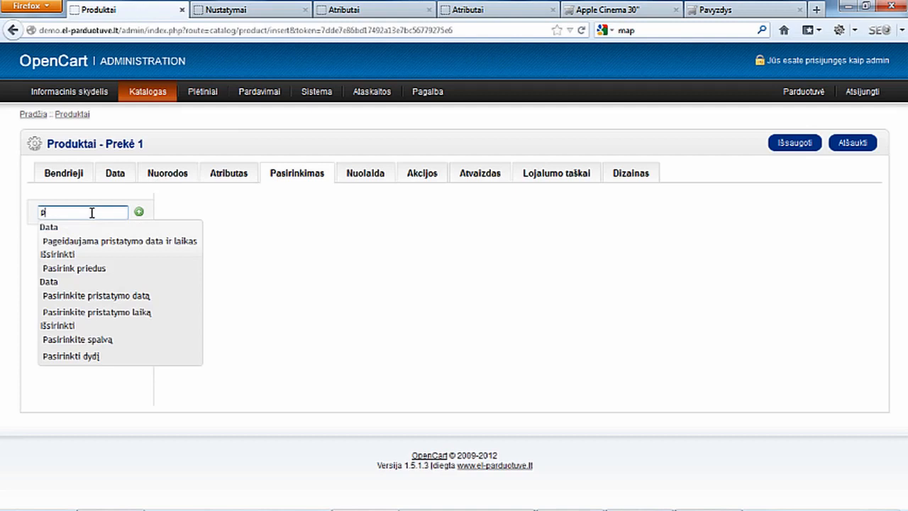
{"action": "left_click", "coordinate": [69, 341]}
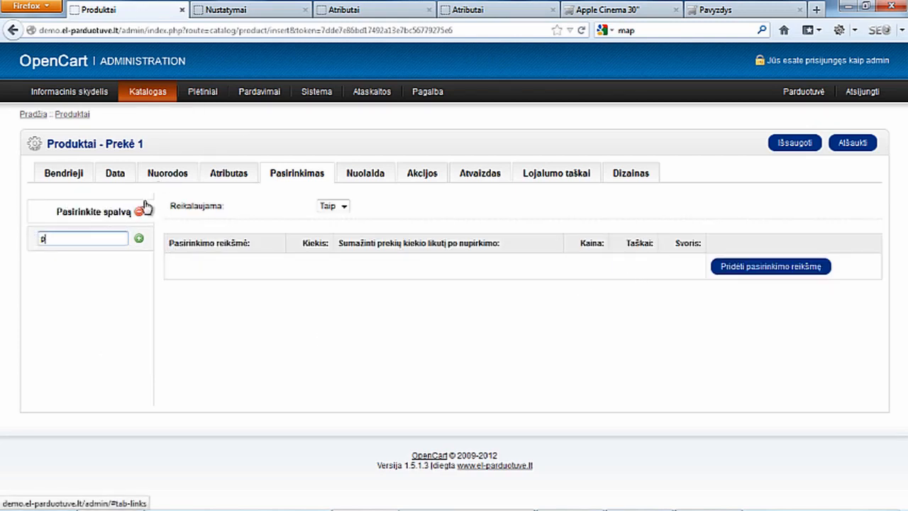
Step: Open the Pasirinkite spalvą option from the Nustatymai list and examine its defined colour values
{"action": "left_click", "coordinate": [276, 10]}
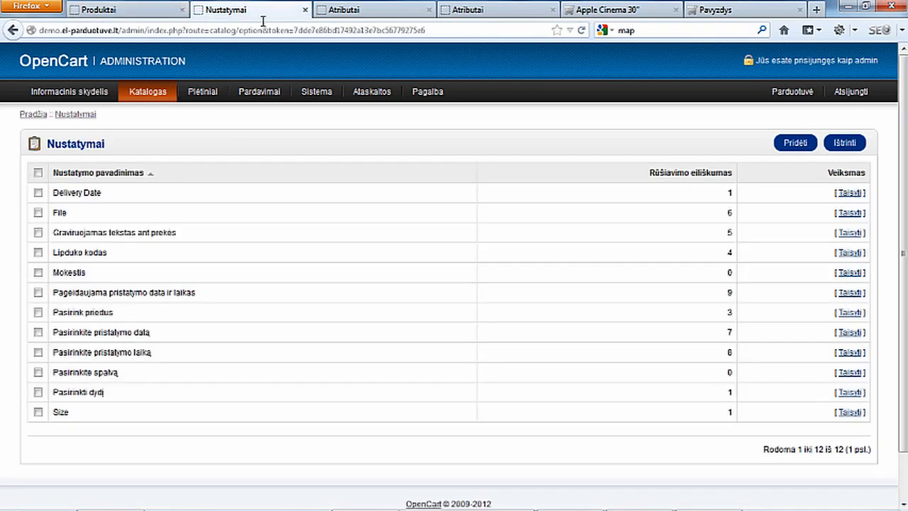
{"action": "left_click_drag", "start_coordinate": [124, 374], "coordinate": [57, 375]}
{"action": "left_click", "coordinate": [848, 373]}
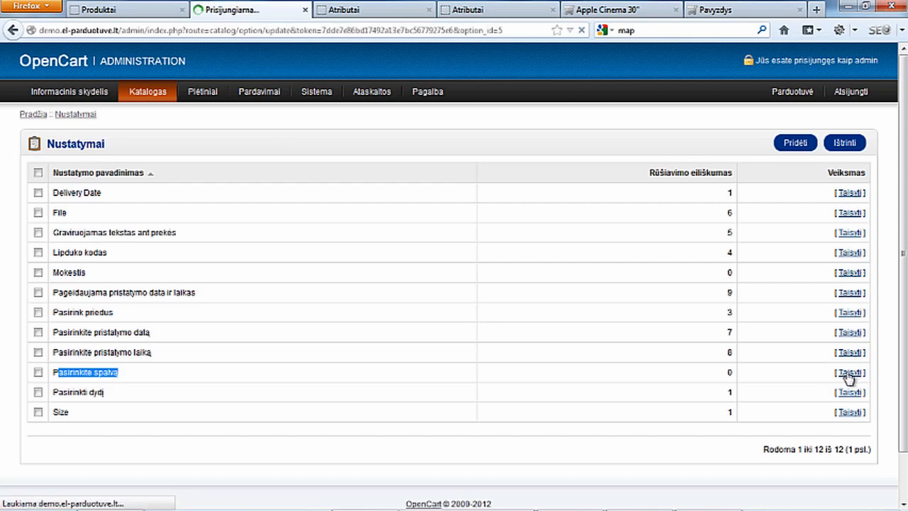
{"action": "scroll", "coordinate": [262, 381], "scroll_direction": "down", "scroll_amount": 4}
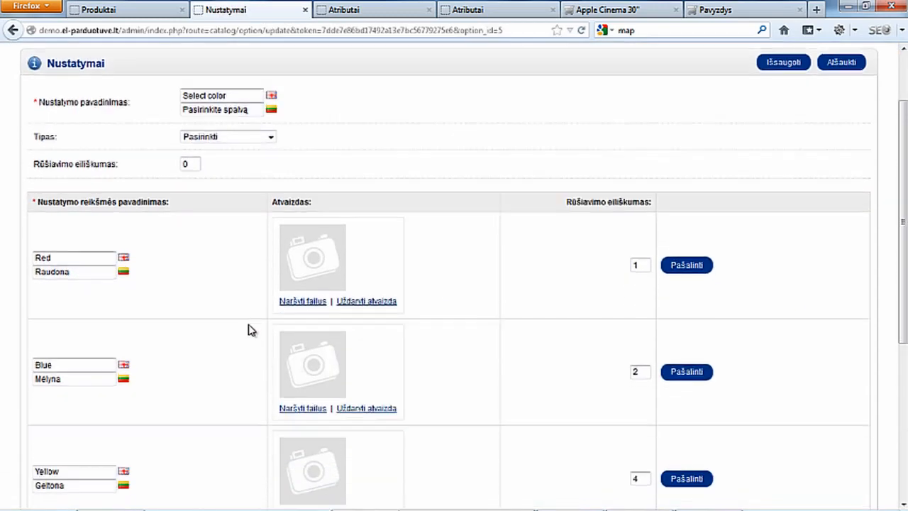
{"action": "scroll", "coordinate": [75, 362], "scroll_direction": "down", "scroll_amount": 2}
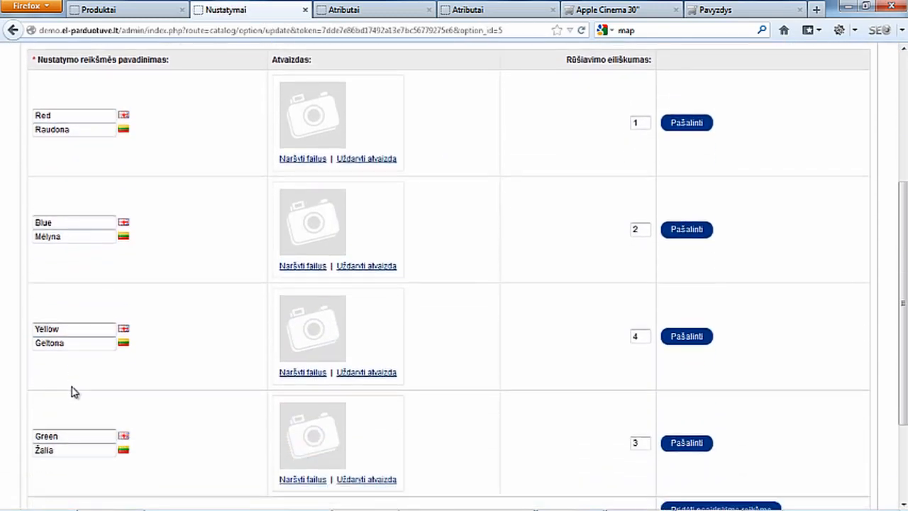
{"action": "scroll", "coordinate": [176, 286], "scroll_direction": "down", "scroll_amount": 2}
{"action": "scroll", "coordinate": [177, 286], "scroll_direction": "up", "scroll_amount": 4}
Step: Give Prekė 1's Pasirinkite spalvą option three values: Raudona, Mėlyna and Žalia
{"action": "left_click", "coordinate": [134, 13]}
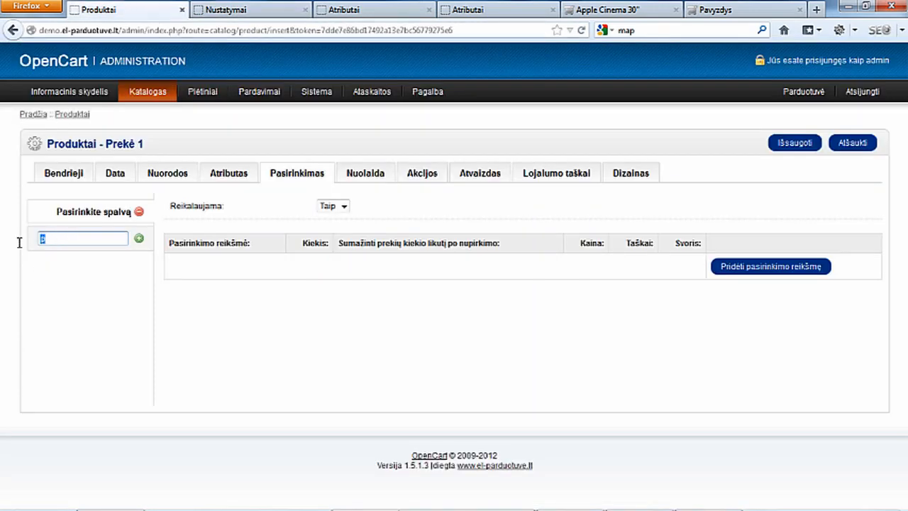
{"action": "left_click", "coordinate": [761, 267]}
{"action": "left_click", "coordinate": [756, 295]}
{"action": "left_click", "coordinate": [755, 320]}
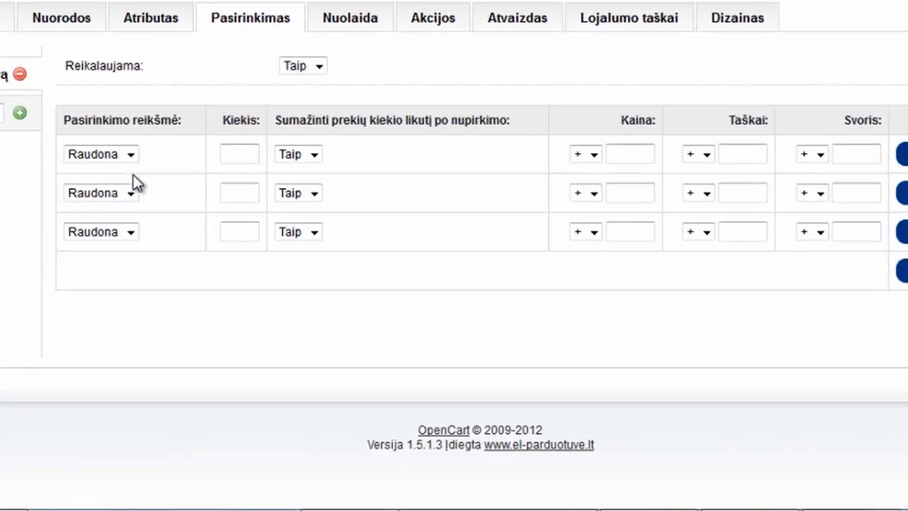
{"action": "left_click", "coordinate": [202, 293]}
{"action": "left_click", "coordinate": [57, 197]}
{"action": "left_click", "coordinate": [105, 205]}
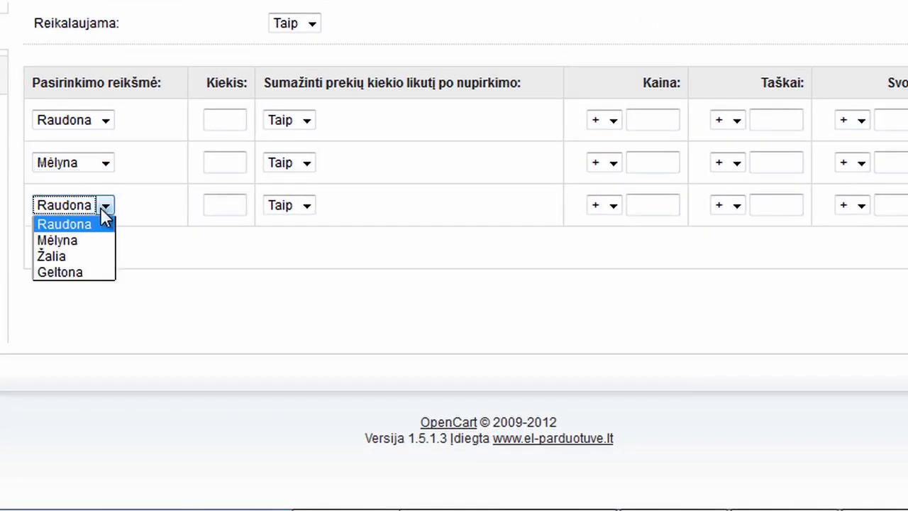
{"action": "left_click", "coordinate": [57, 256]}
Step: Add a fourth value, Geltona, to Prekė 1's Pasirinkite spalvą option
{"action": "left_click", "coordinate": [907, 248]}
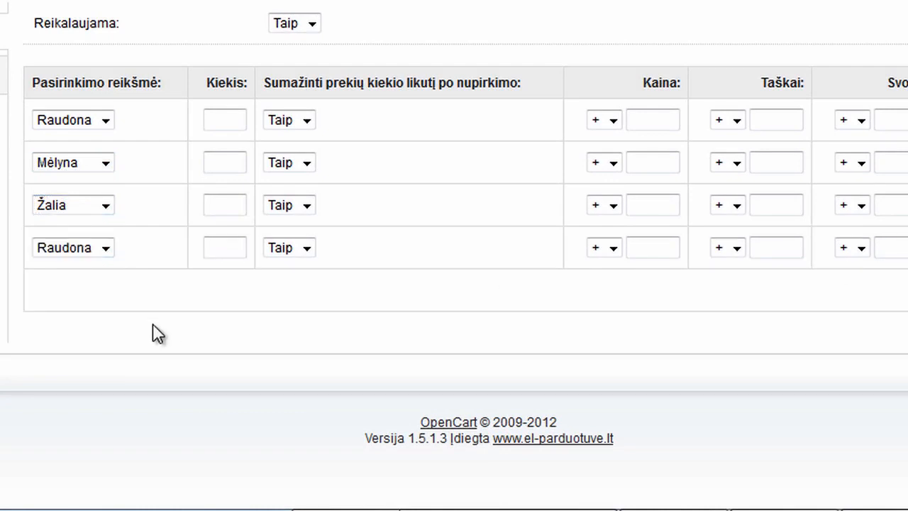
{"action": "left_click", "coordinate": [81, 246]}
{"action": "left_click", "coordinate": [69, 316]}
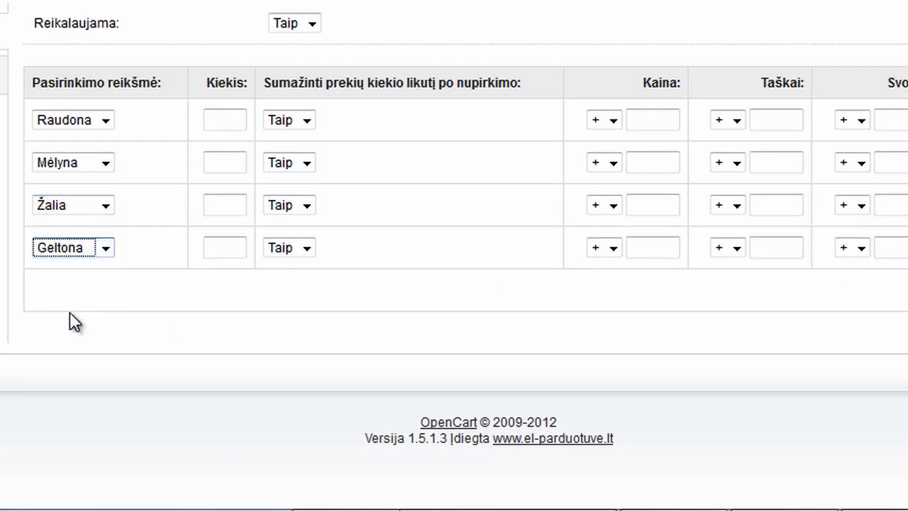
Step: Set the quantity (Kiekis) to 20 for each of Raudona, Mėlyna, Žalia and Geltona
{"action": "left_click", "coordinate": [240, 117]}
{"action": "type", "text": "20"}
{"action": "key", "text": "Tab"}
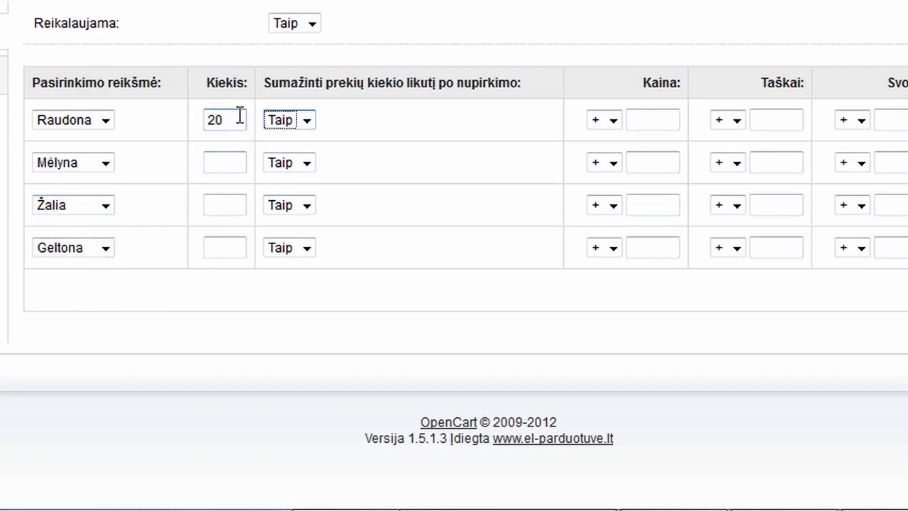
{"action": "left_click", "coordinate": [223, 164]}
{"action": "type", "text": "20"}
{"action": "left_click", "coordinate": [223, 203]}
{"action": "type", "text": "20"}
{"action": "left_click", "coordinate": [222, 246]}
{"action": "type", "text": "20"}
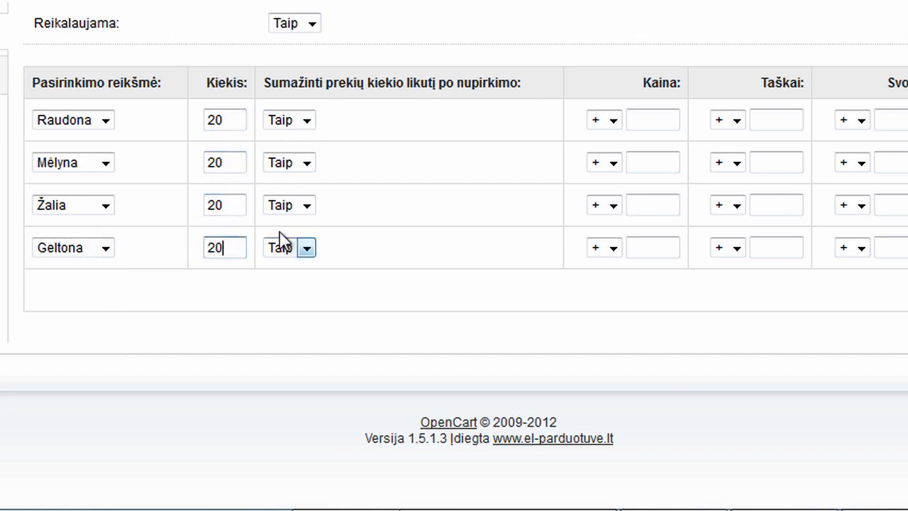
Step: Examine Raudona's price sign choices, price and points fields, leaving them empty, and glance at the product's Nuolaida section before returning to the options
{"action": "left_click", "coordinate": [613, 121]}
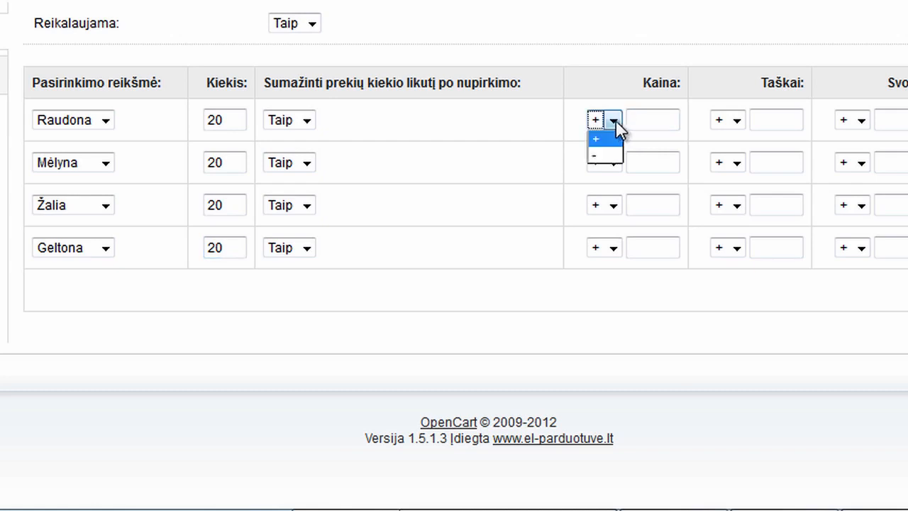
{"action": "left_click", "coordinate": [608, 121]}
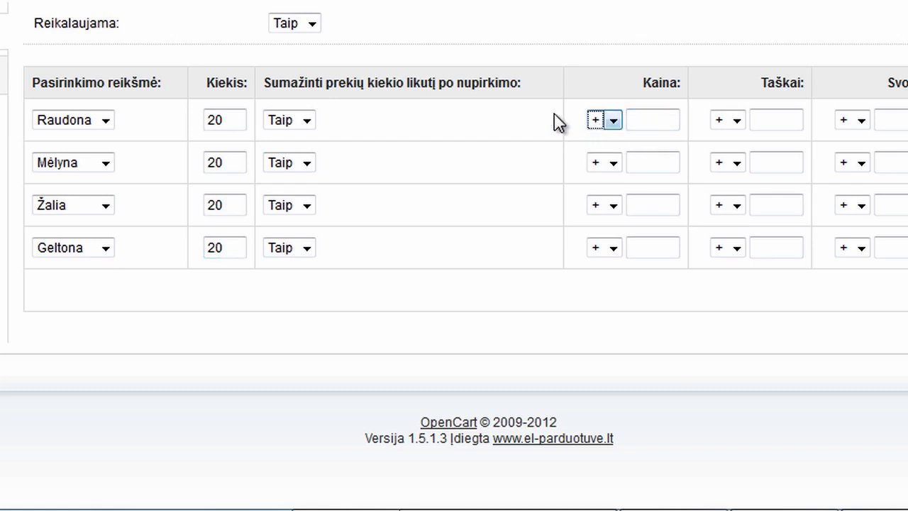
{"action": "left_click", "coordinate": [657, 121]}
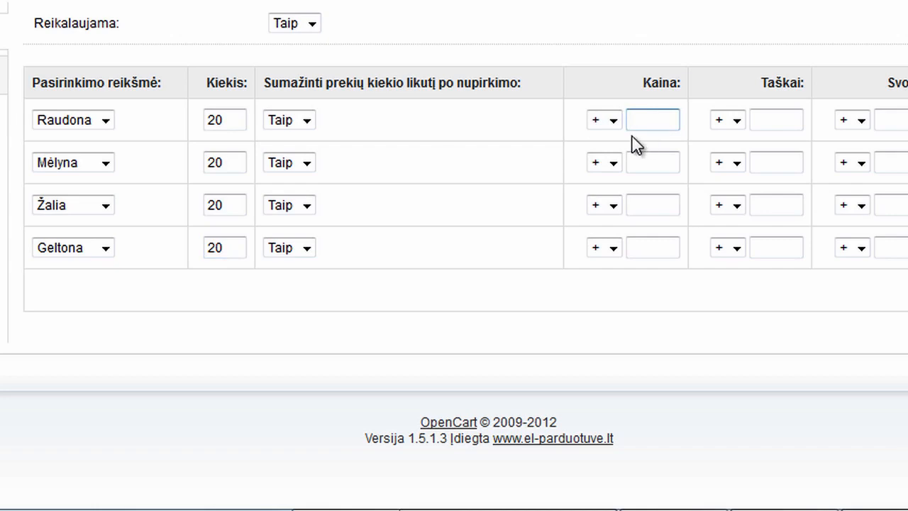
{"action": "left_click", "coordinate": [776, 115]}
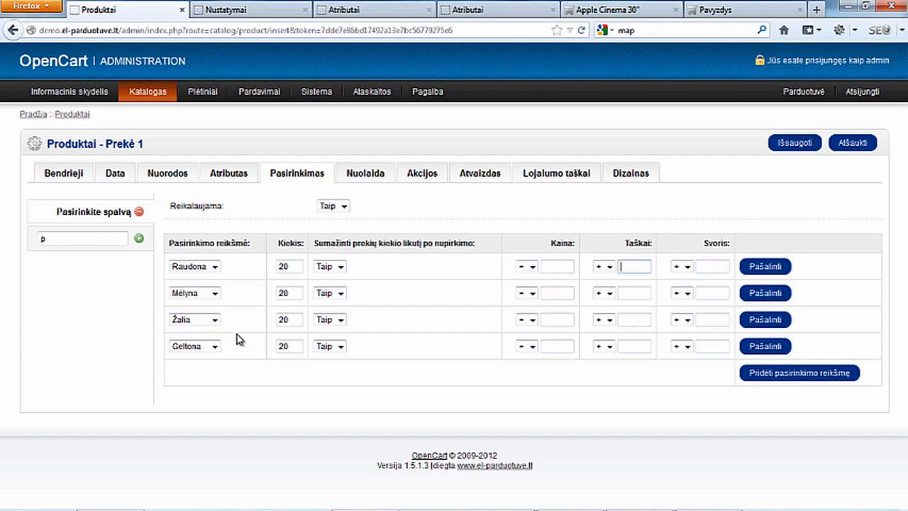
{"action": "left_click", "coordinate": [365, 176]}
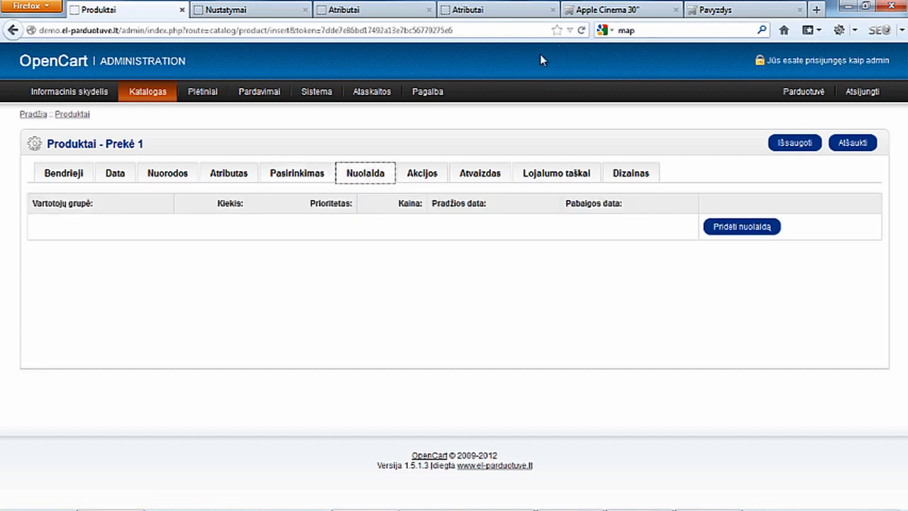
{"action": "left_click", "coordinate": [297, 177]}
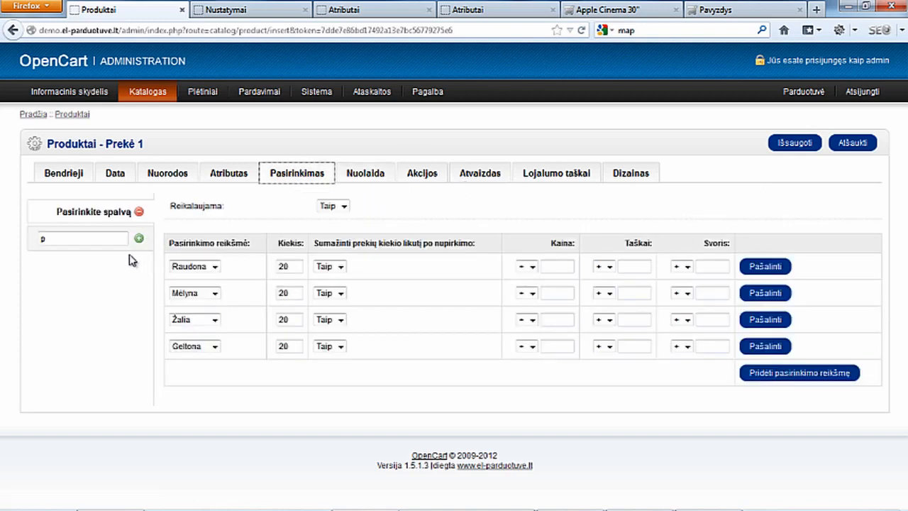
Step: Review the remaining options on the Apple Cinema 30" store page and return to the Pasirinkite spalvą definition in Nustatymai
{"action": "double_click", "coordinate": [87, 235]}
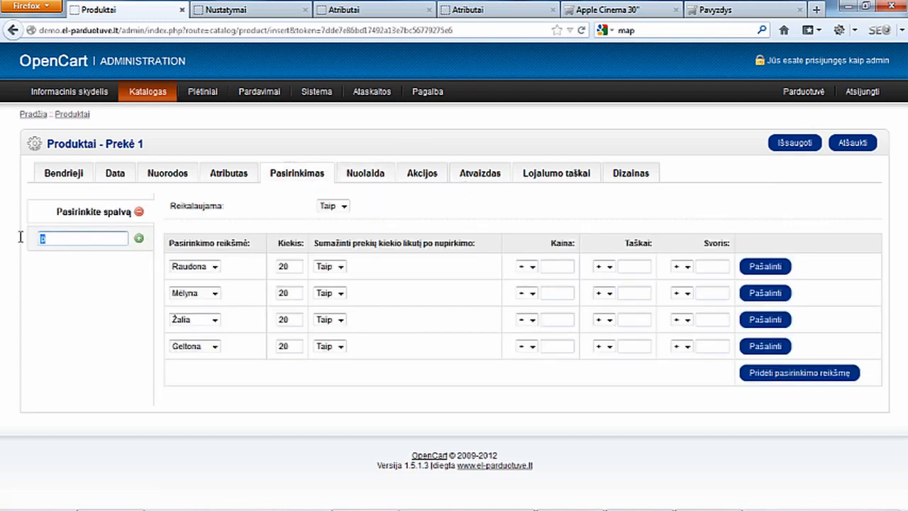
{"action": "left_click", "coordinate": [620, 14]}
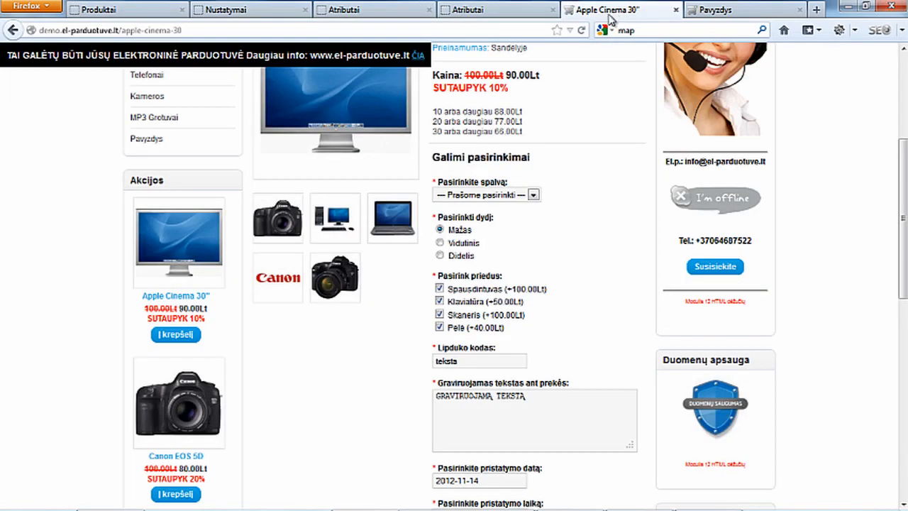
{"action": "scroll", "coordinate": [548, 167], "scroll_direction": "down", "scroll_amount": 2}
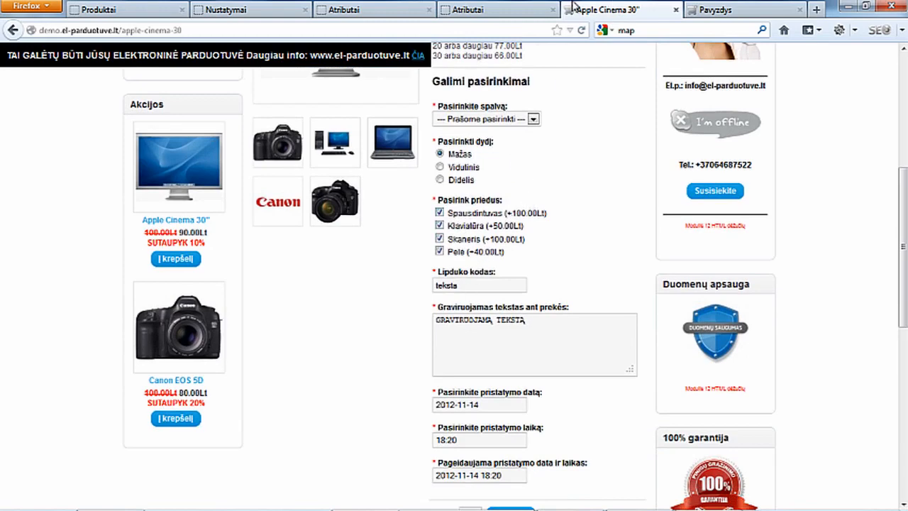
{"action": "left_click", "coordinate": [275, 7]}
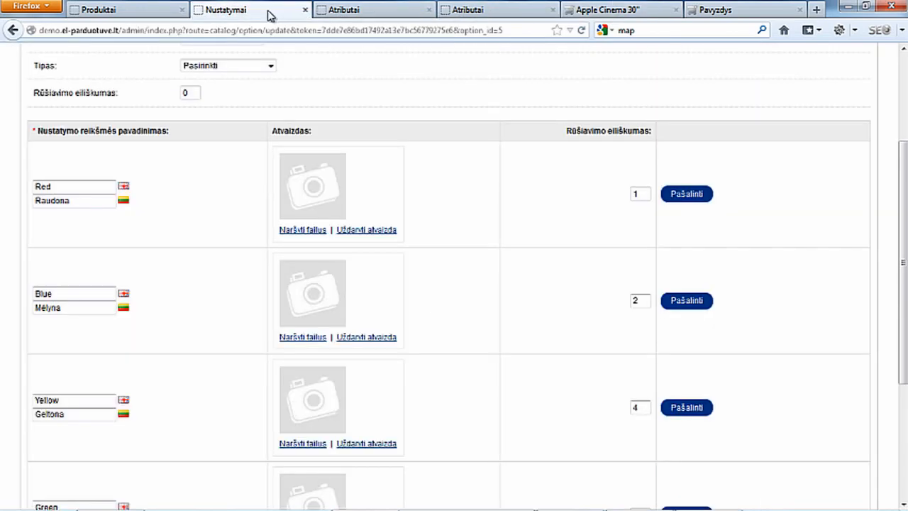
Step: Add the Pasirink priedus option to Prekė 1 and give it three value rows
{"action": "scroll", "coordinate": [151, 139], "scroll_direction": "down", "scroll_amount": 2}
{"action": "scroll", "coordinate": [152, 142], "scroll_direction": "up", "scroll_amount": 4}
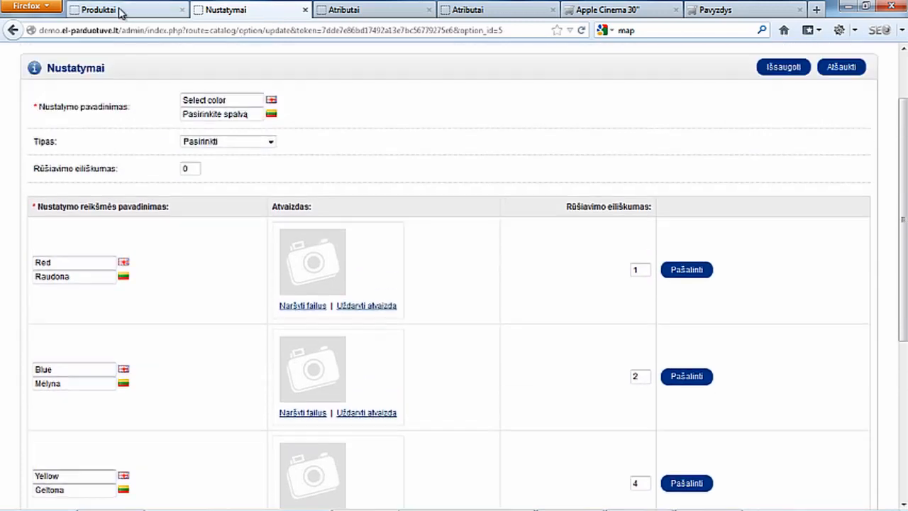
{"action": "left_click", "coordinate": [179, 10]}
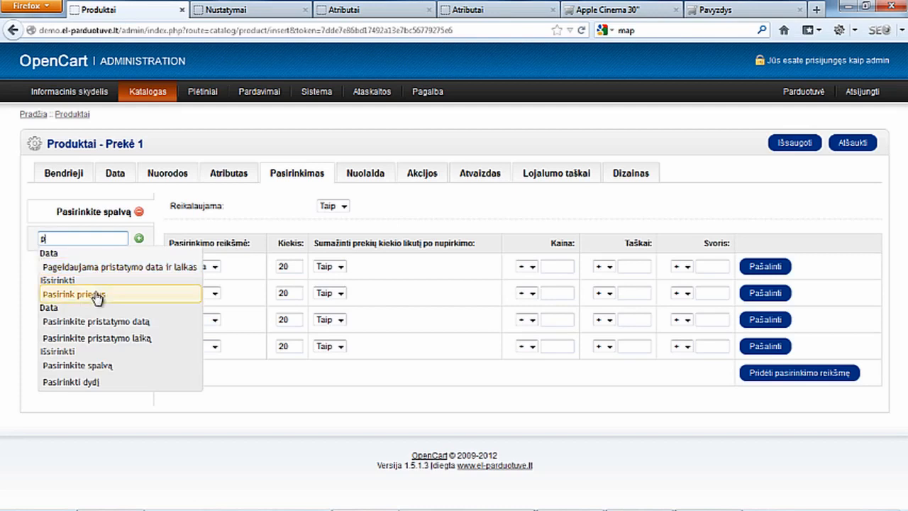
{"action": "left_click", "coordinate": [94, 294]}
{"action": "left_click", "coordinate": [775, 268]}
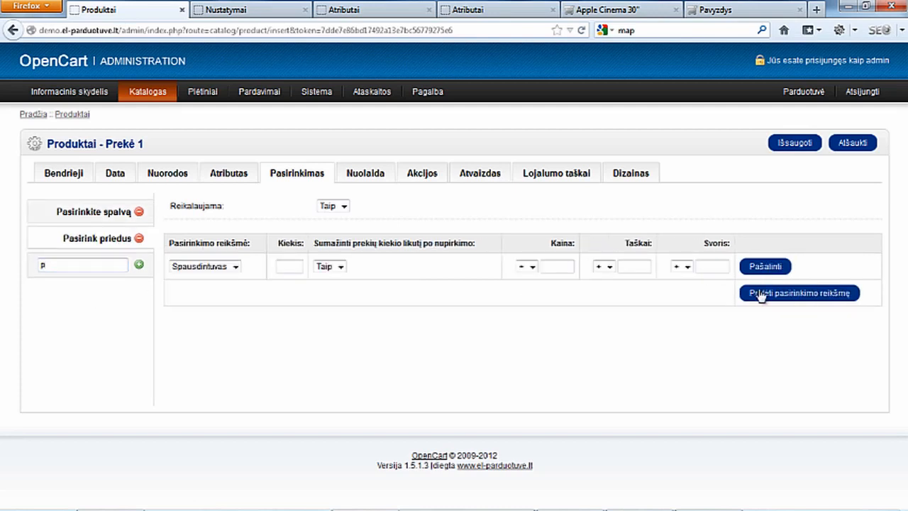
{"action": "left_click", "coordinate": [763, 293]}
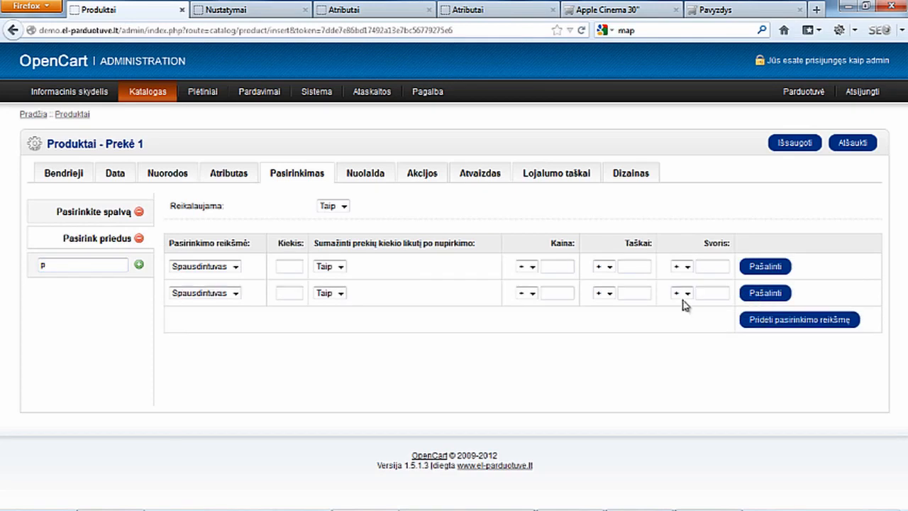
{"action": "left_click", "coordinate": [754, 321]}
Step: Assign Spausdintuvas, Klaviatūra and Skaneris to the Pasirink priedus rows and add Pelė as a fourth value
{"action": "left_click", "coordinate": [231, 266]}
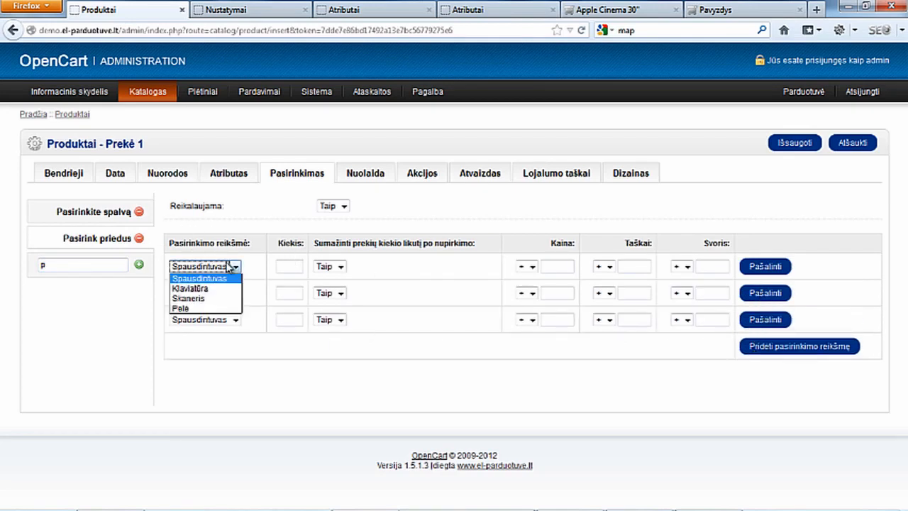
{"action": "left_click", "coordinate": [231, 266]}
{"action": "left_click", "coordinate": [232, 293]}
{"action": "left_click", "coordinate": [221, 315]}
{"action": "left_click", "coordinate": [231, 320]}
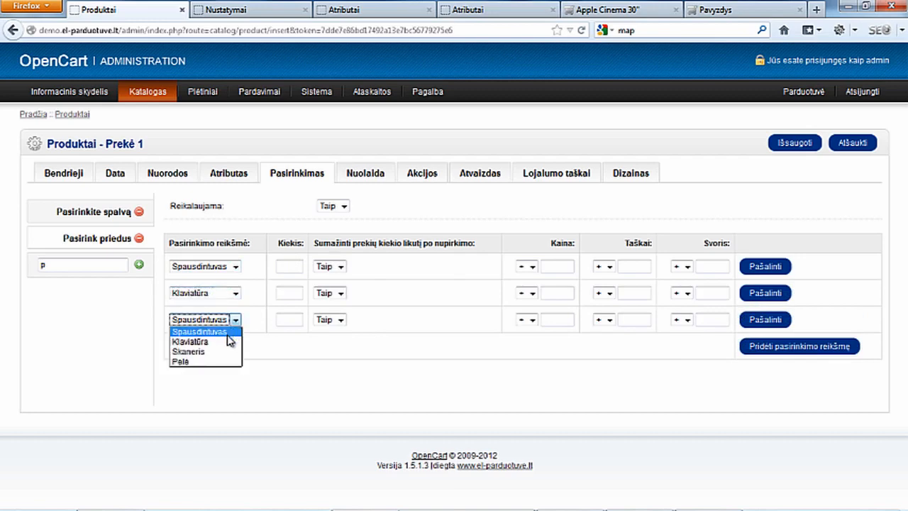
{"action": "left_click", "coordinate": [227, 351]}
{"action": "left_click", "coordinate": [756, 347]}
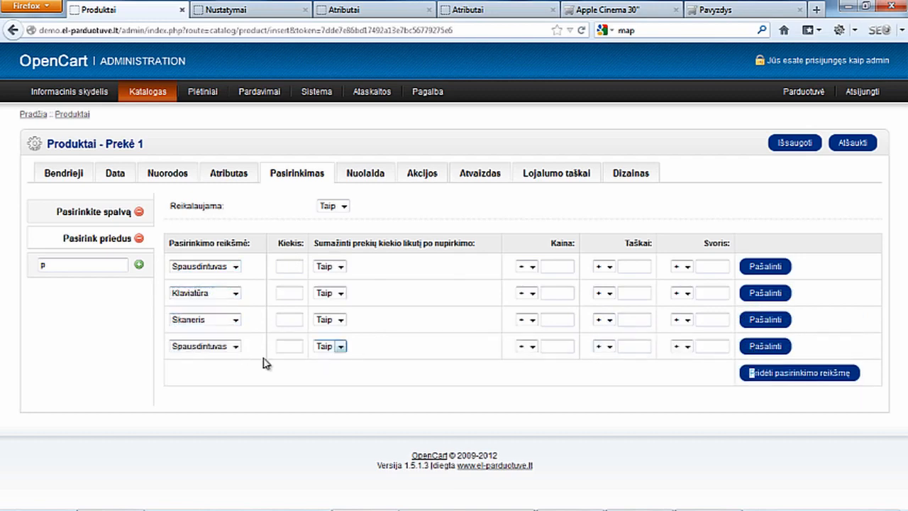
{"action": "left_click", "coordinate": [217, 346]}
{"action": "left_click", "coordinate": [204, 389]}
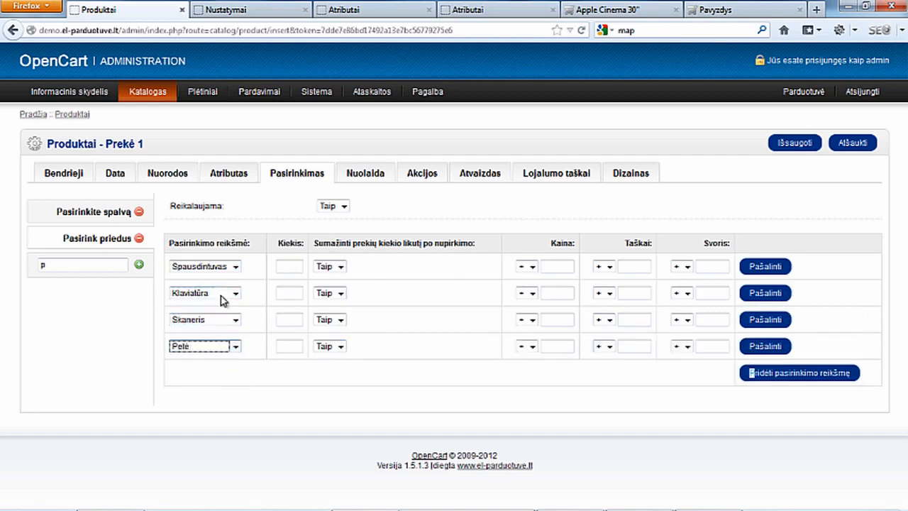
Step: Examine the option list in Nustatymai and the values defined for the Pasirink priedus option
{"action": "left_click", "coordinate": [264, 11]}
{"action": "scroll", "coordinate": [81, 115], "scroll_direction": "up", "scroll_amount": 2}
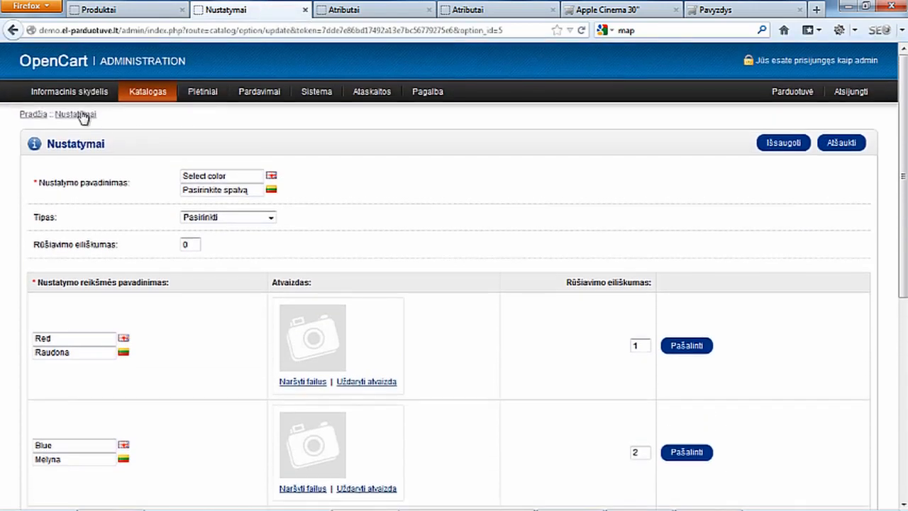
{"action": "left_click", "coordinate": [74, 116]}
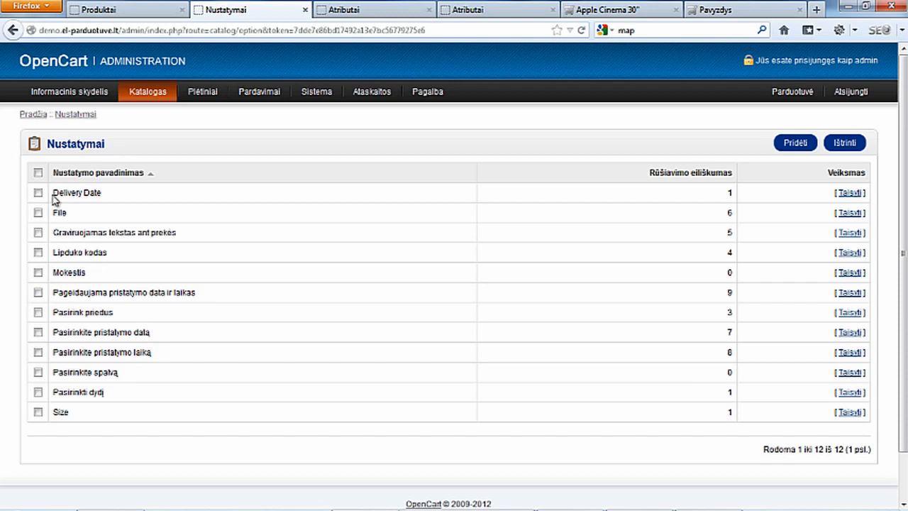
{"action": "left_click_drag", "start_coordinate": [53, 197], "coordinate": [98, 283]}
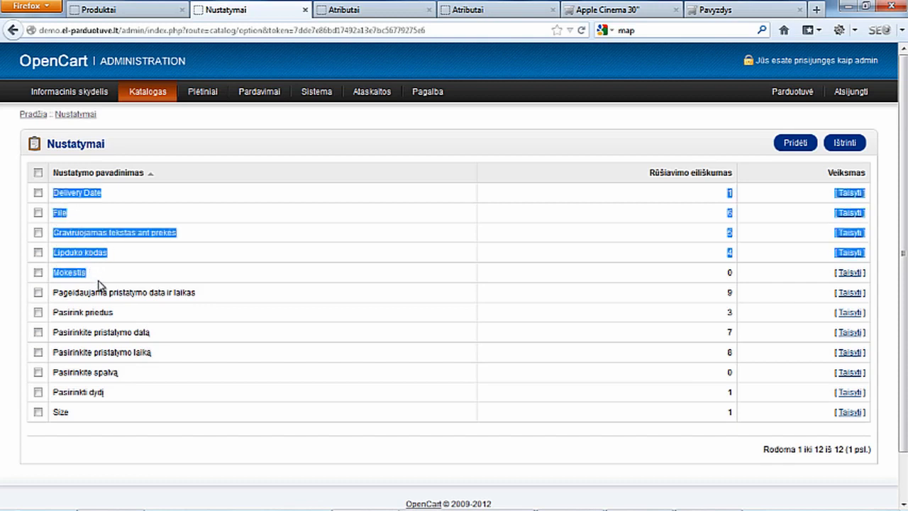
{"action": "left_click_drag", "start_coordinate": [112, 314], "coordinate": [52, 313]}
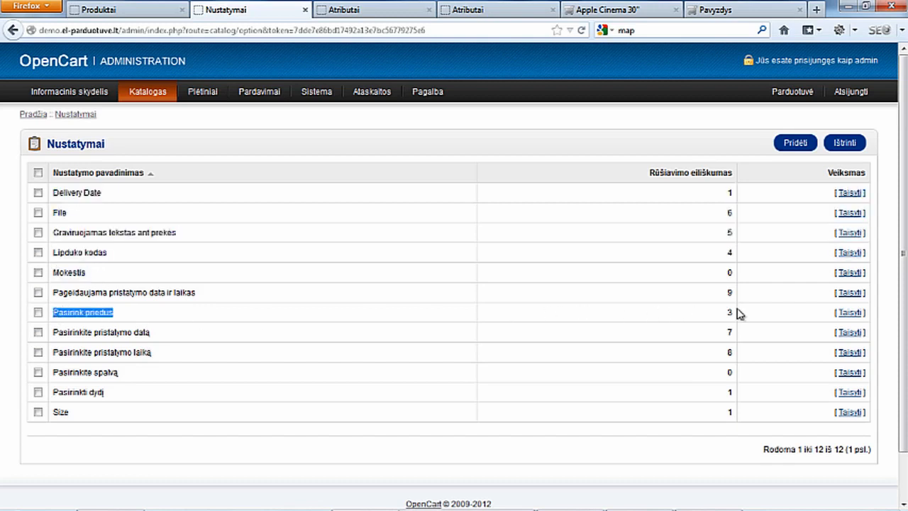
{"action": "left_click", "coordinate": [853, 312]}
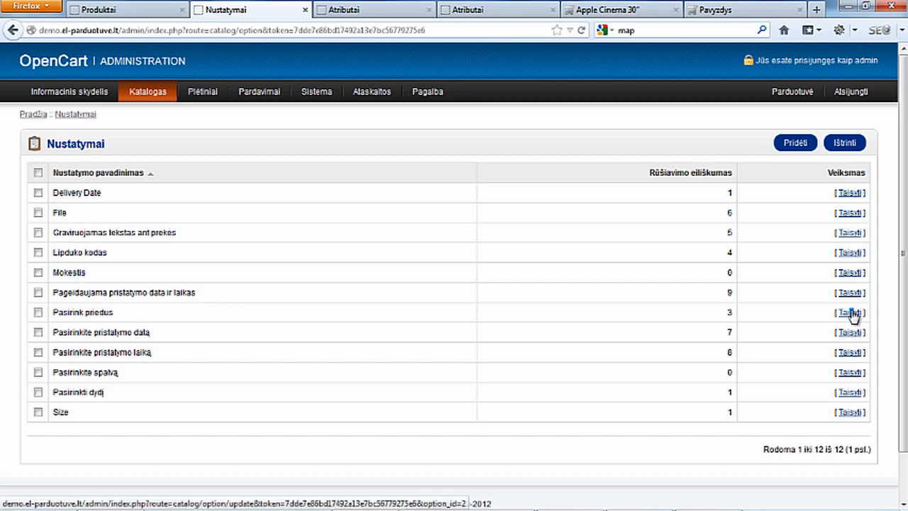
{"action": "scroll", "coordinate": [233, 308], "scroll_direction": "down", "scroll_amount": 2}
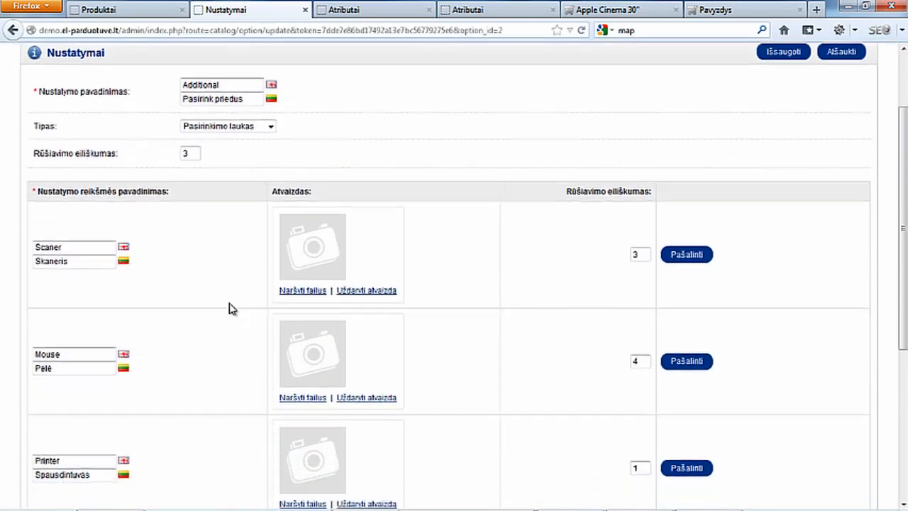
{"action": "scroll", "coordinate": [232, 308], "scroll_direction": "down", "scroll_amount": 5}
{"action": "scroll", "coordinate": [64, 271], "scroll_direction": "down", "scroll_amount": 1}
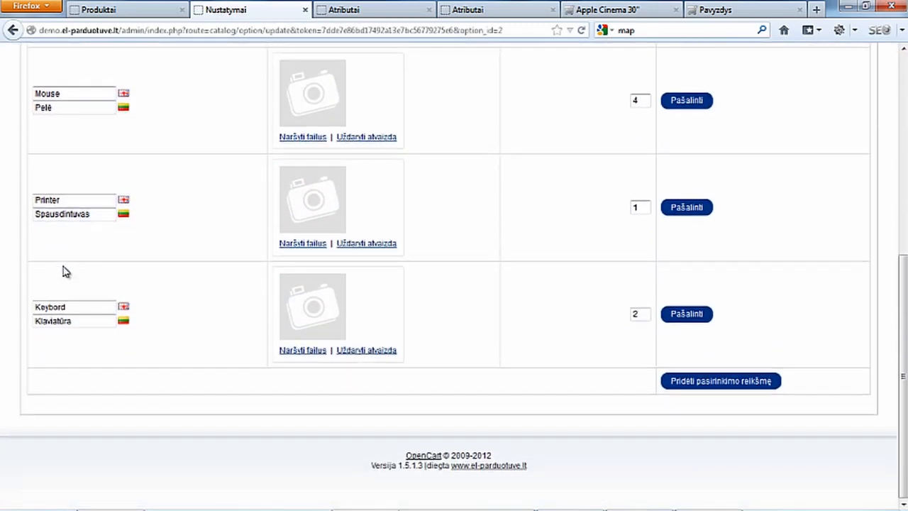
Step: Set the quantity (Kiekis) to 20 for Spausdintuvas, Klaviatūra, Skaneris and Pelė in Prekė 1's Pasirink priedus option
{"action": "left_click", "coordinate": [121, 11]}
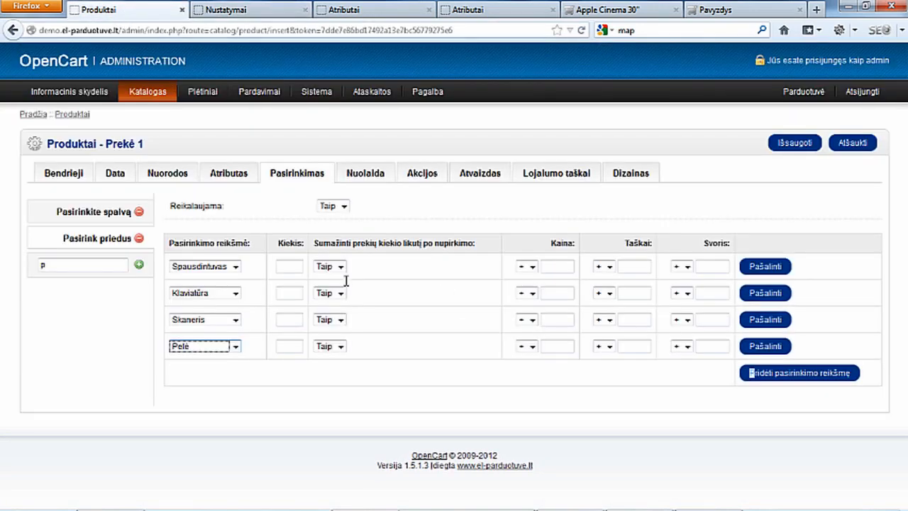
{"action": "left_click", "coordinate": [295, 265]}
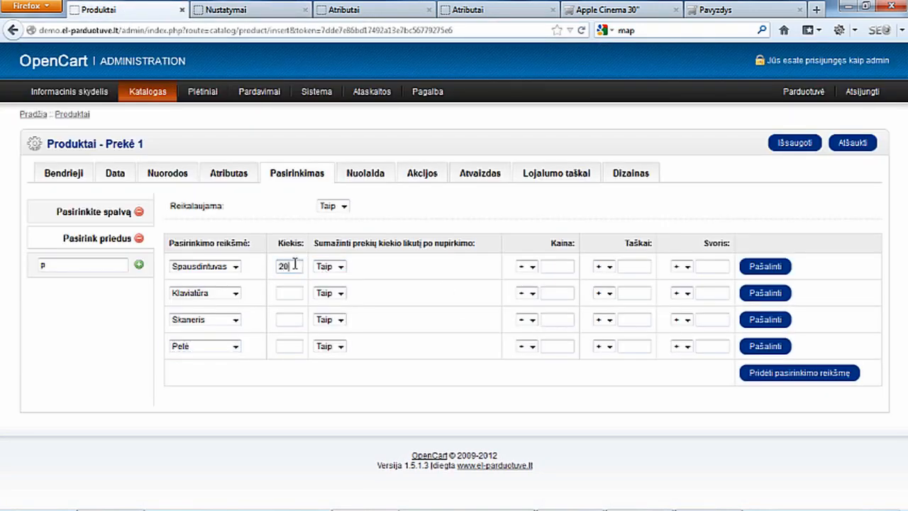
{"action": "key", "text": "Tab"}
{"action": "left_click", "coordinate": [292, 290]}
{"action": "type", "text": "20"}
{"action": "left_click", "coordinate": [287, 319]}
{"action": "type", "text": "20"}
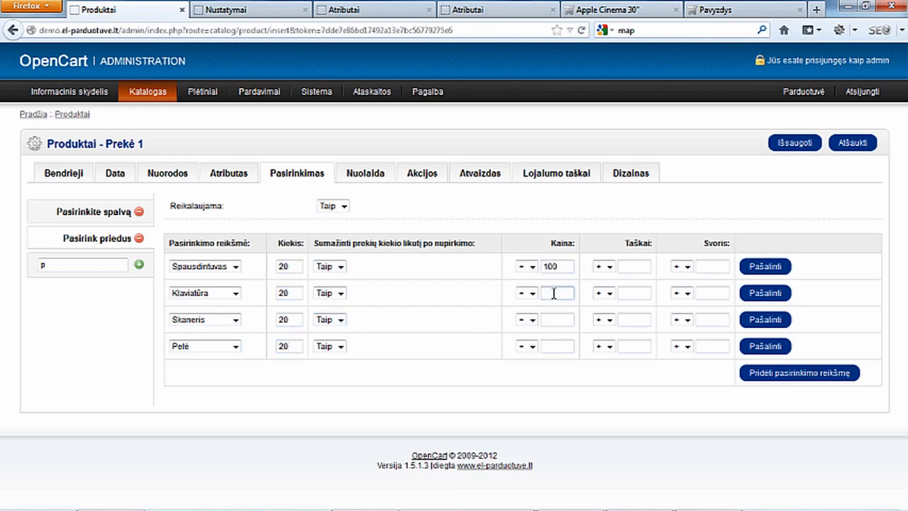
Step: Set the added prices (Kaina) to 100 for Spausdintuvas, 20 for Klaviatūra, 100 for Skaneris and 10 for Pelė
{"action": "left_click", "coordinate": [559, 319]}
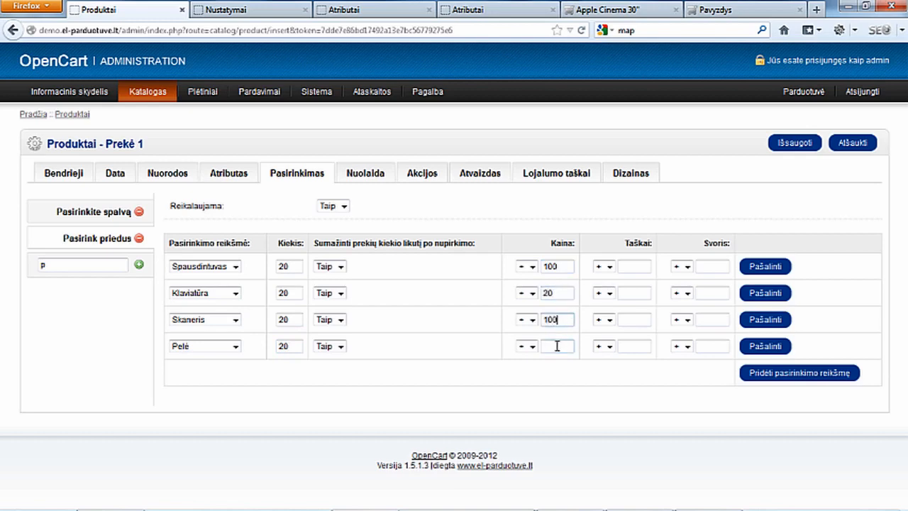
{"action": "left_click", "coordinate": [557, 346]}
{"action": "type", "text": "10"}
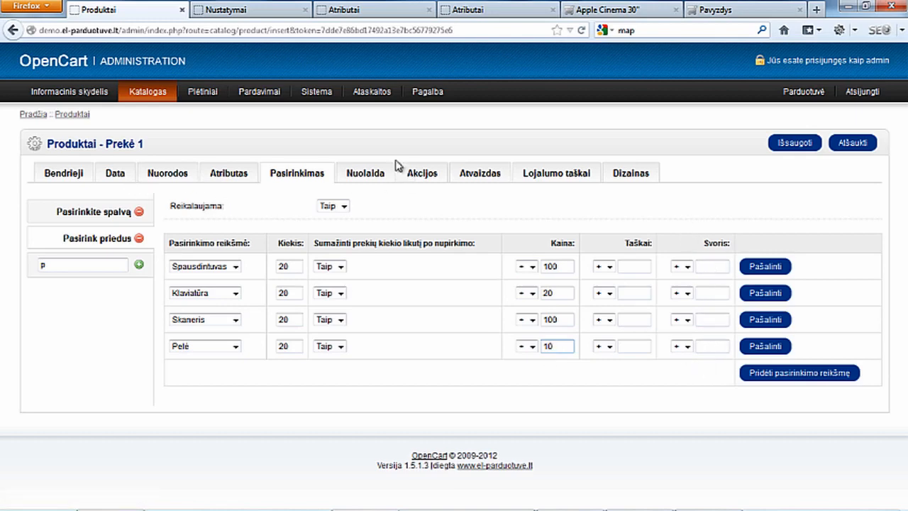
Step: Add a quantity discount (Nuolaida) for the Default customer group with Kiekis set to 10
{"action": "left_click", "coordinate": [365, 175]}
{"action": "left_click", "coordinate": [754, 228]}
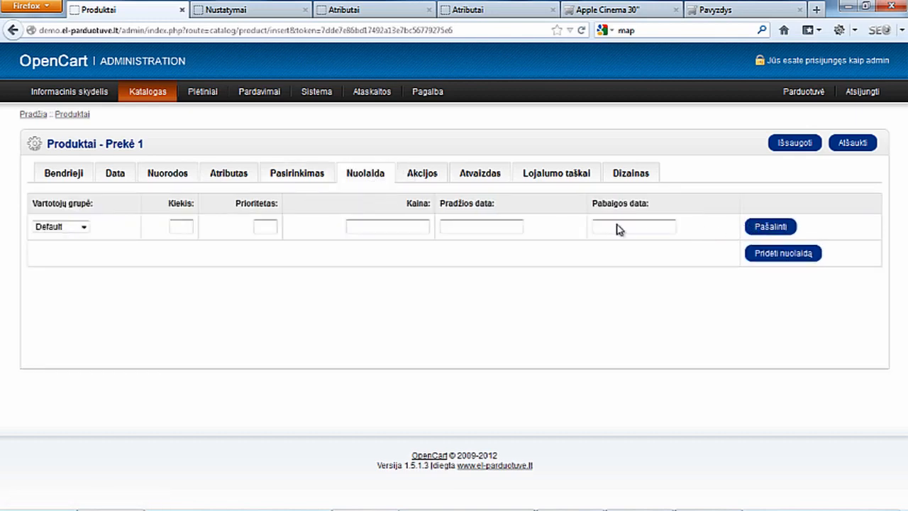
{"action": "left_click", "coordinate": [391, 227]}
{"action": "left_click", "coordinate": [183, 227]}
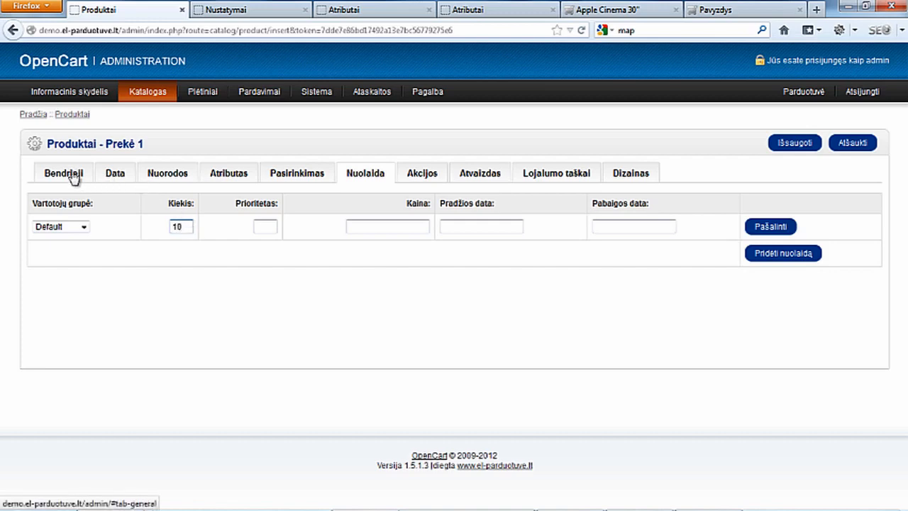
Step: Check Prekė 1's base price (Kaina) in its data section and return to the discounts
{"action": "left_click", "coordinate": [114, 177]}
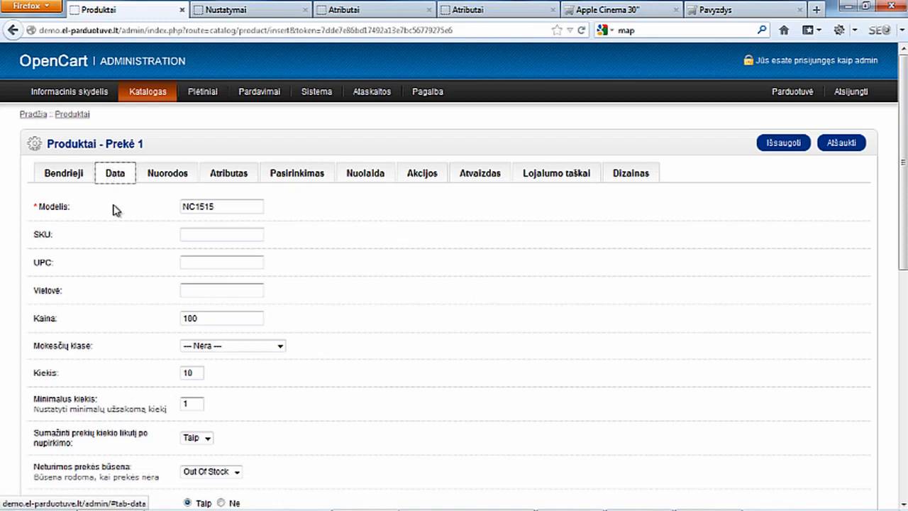
{"action": "left_click", "coordinate": [204, 318]}
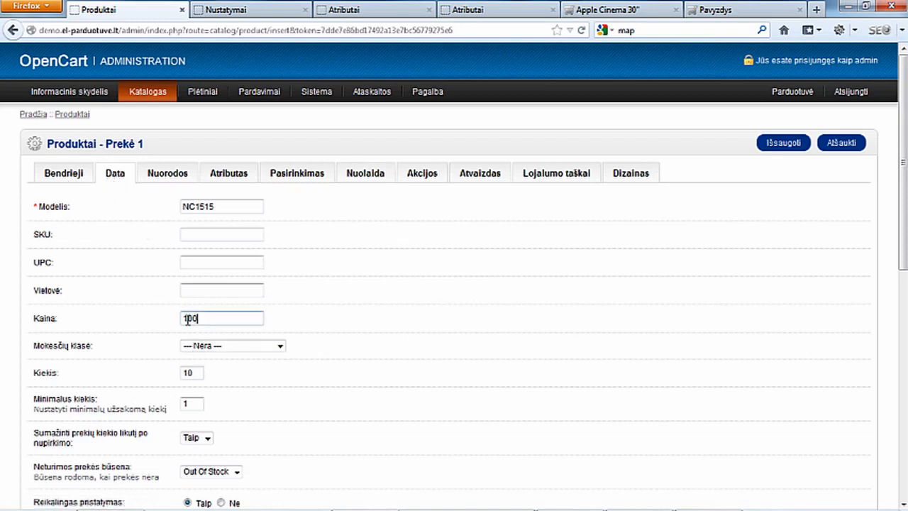
{"action": "double_click", "coordinate": [187, 320]}
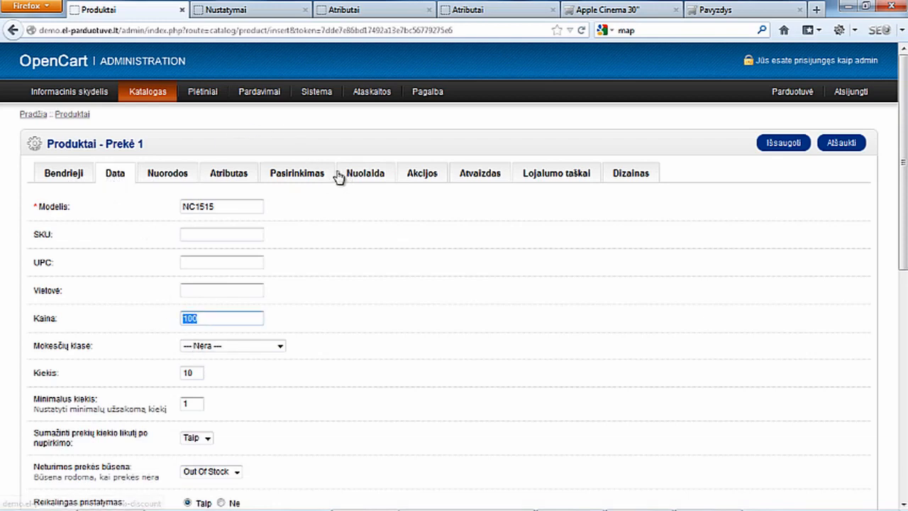
{"action": "left_click", "coordinate": [359, 175]}
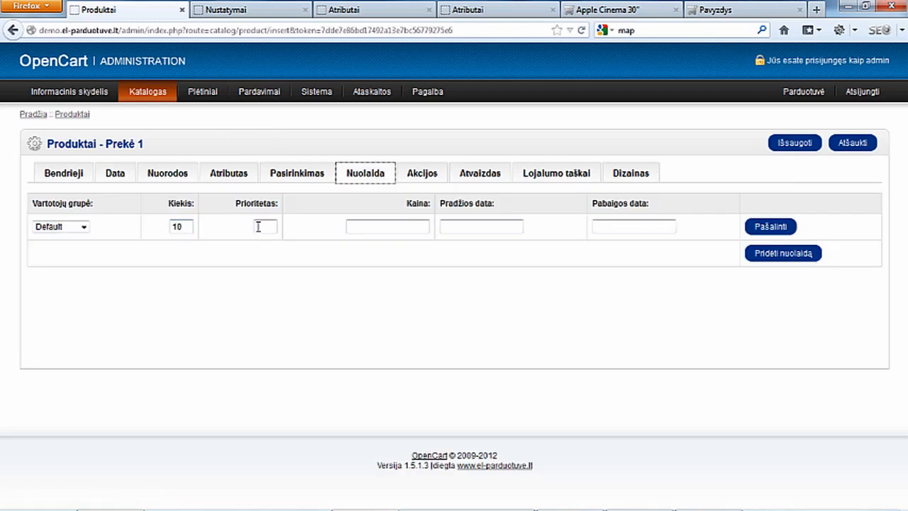
Step: Set the first discount's price to 80 and add a second discount row for the Default group
{"action": "left_click", "coordinate": [379, 227]}
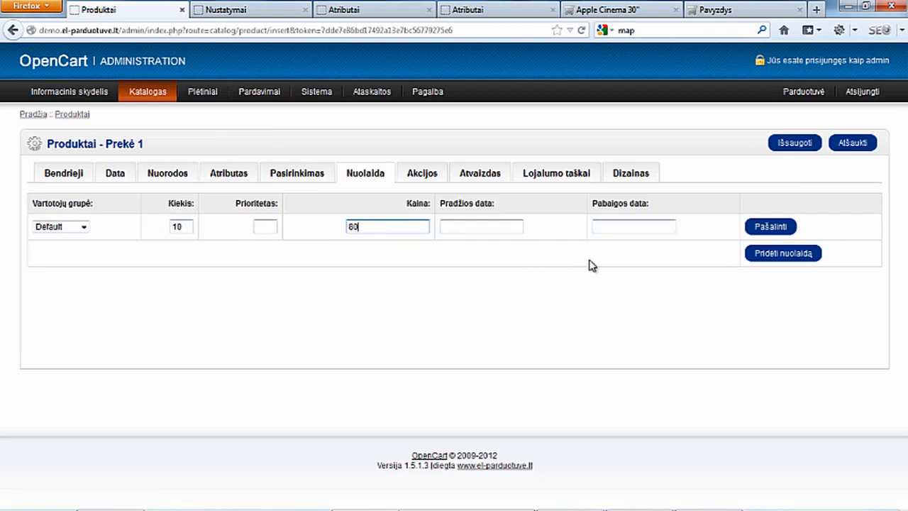
{"action": "left_click", "coordinate": [812, 254]}
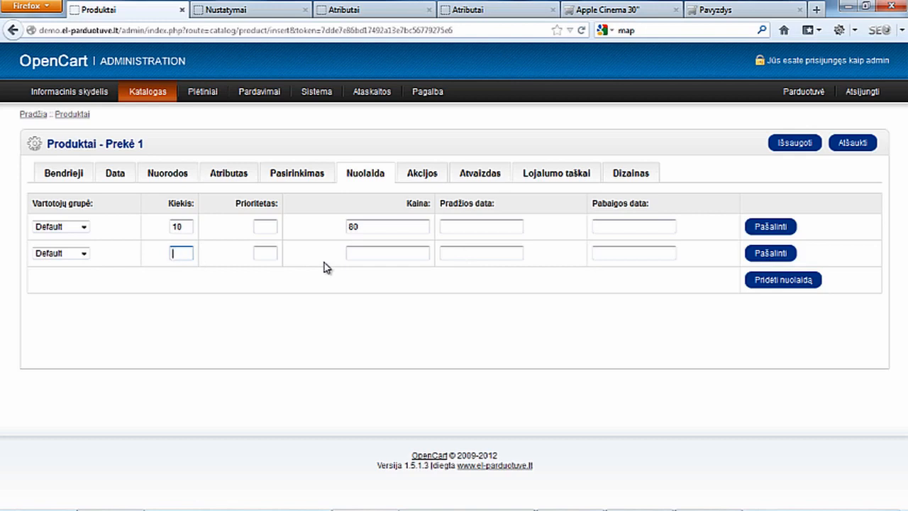
{"action": "left_click", "coordinate": [372, 253]}
Step: Add a special offer (Akcijos) for the Default group with price 95, viewing the start and end date calendars without choosing dates
{"action": "left_click", "coordinate": [431, 176]}
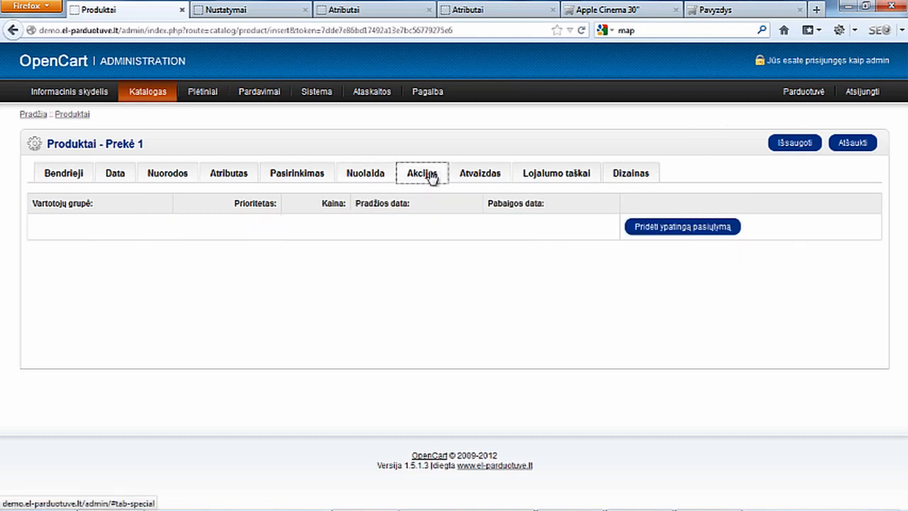
{"action": "left_click", "coordinate": [660, 227]}
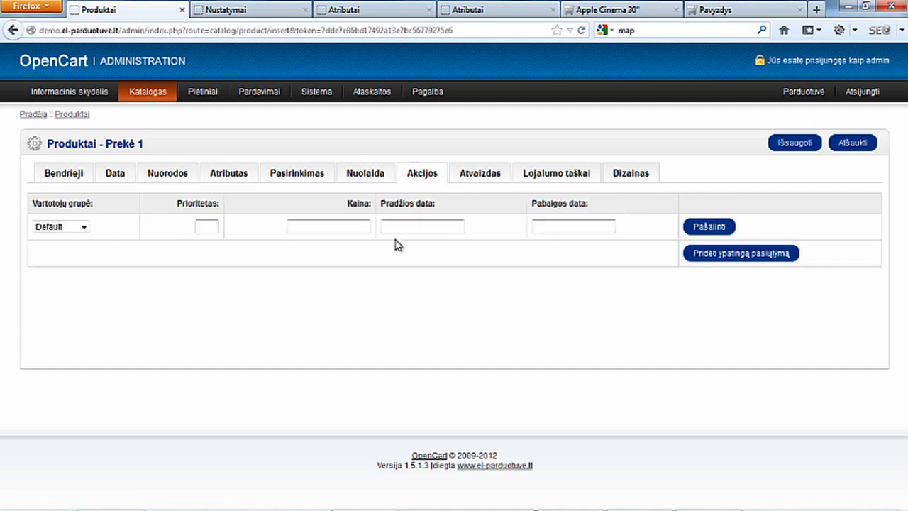
{"action": "left_click", "coordinate": [338, 231]}
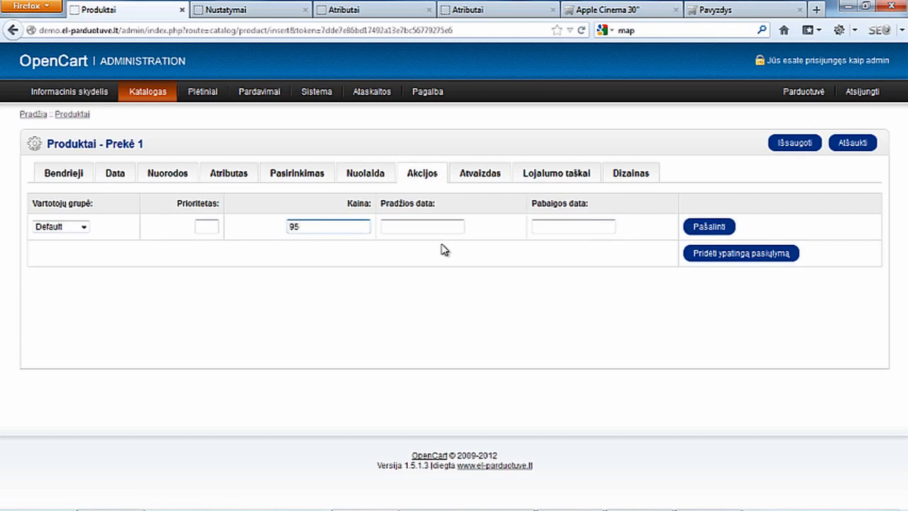
{"action": "left_click", "coordinate": [412, 227]}
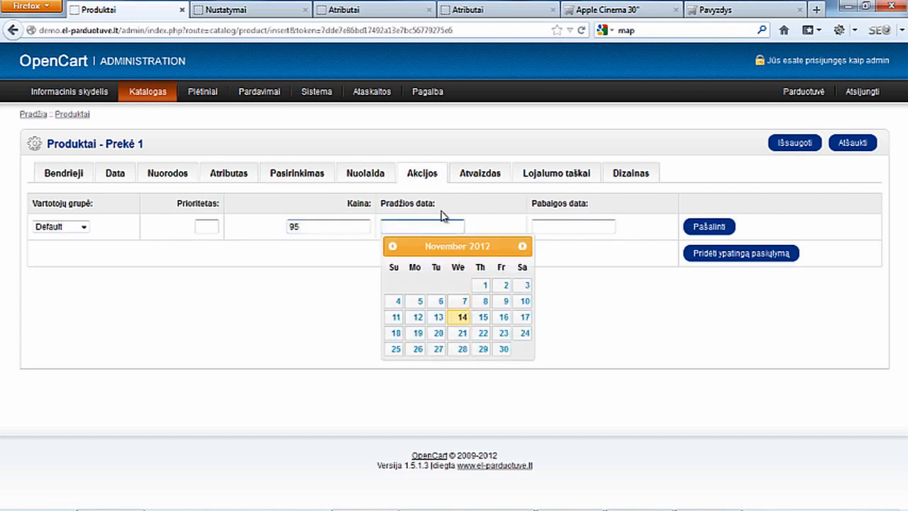
{"action": "left_click", "coordinate": [589, 227]}
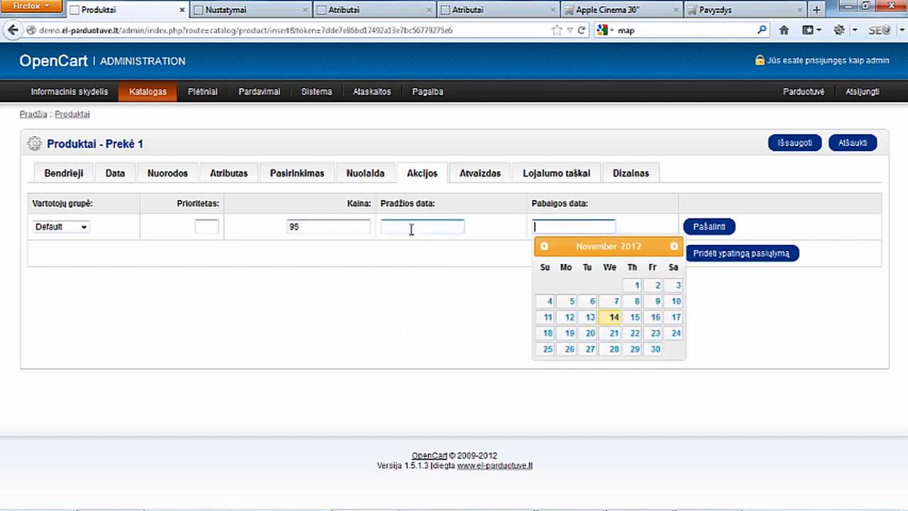
{"action": "left_click", "coordinate": [412, 227]}
Step: Add an empty additional image row to the product's images (Atvaizdas)
{"action": "left_click", "coordinate": [474, 174]}
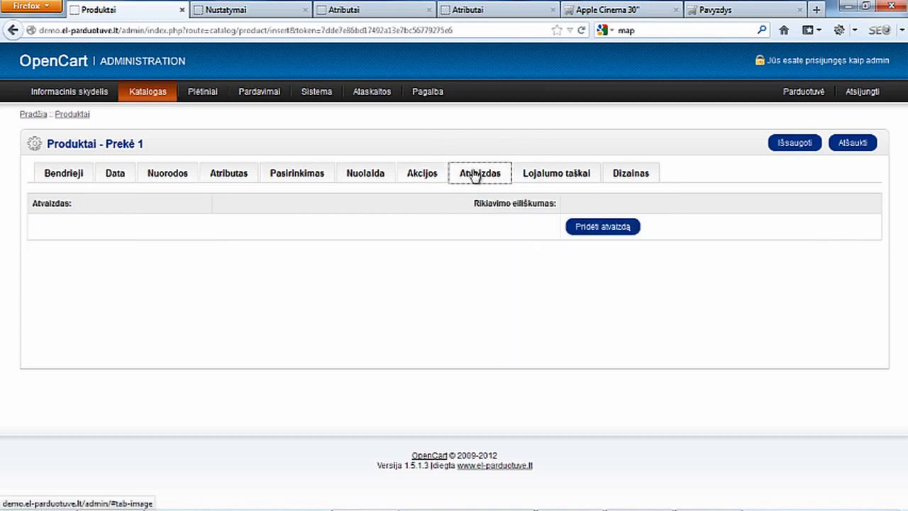
{"action": "left_click", "coordinate": [590, 227]}
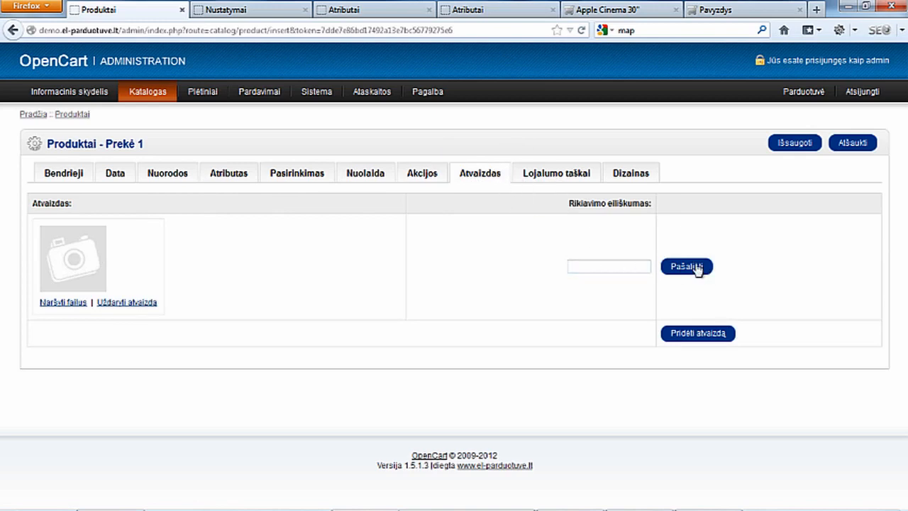
Step: Review the product's loyalty points section (Lojalumo taškai) without entering any points
{"action": "left_click", "coordinate": [560, 176]}
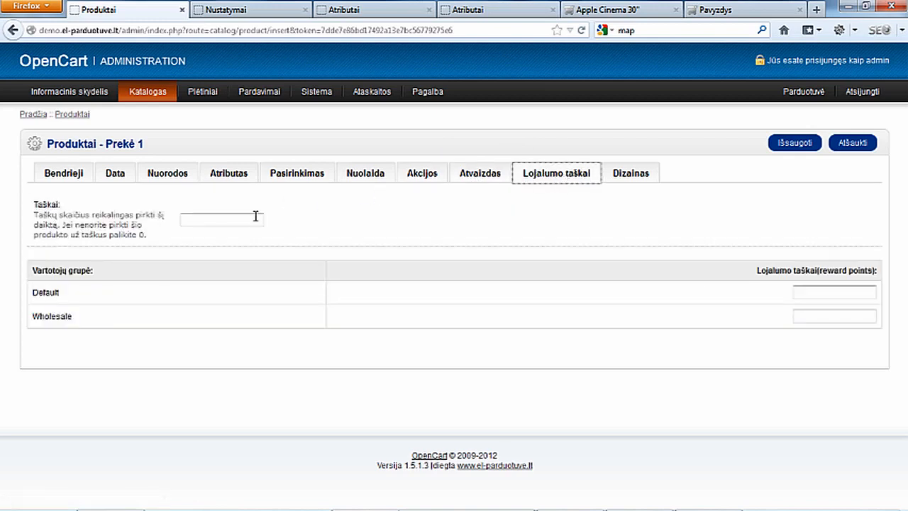
{"action": "left_click", "coordinate": [232, 226]}
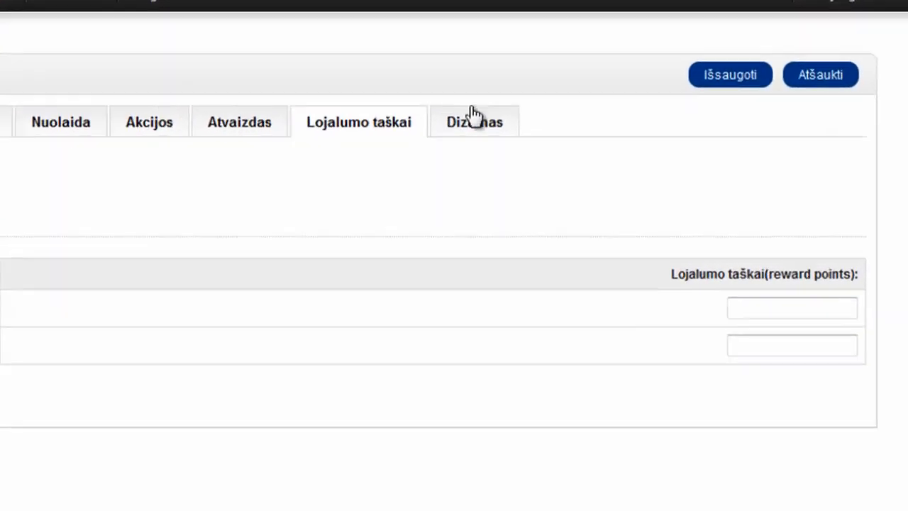
Step: Set the product's layout override (Išdėstymo perrašymas) to Product and save the product
{"action": "left_click", "coordinate": [629, 174]}
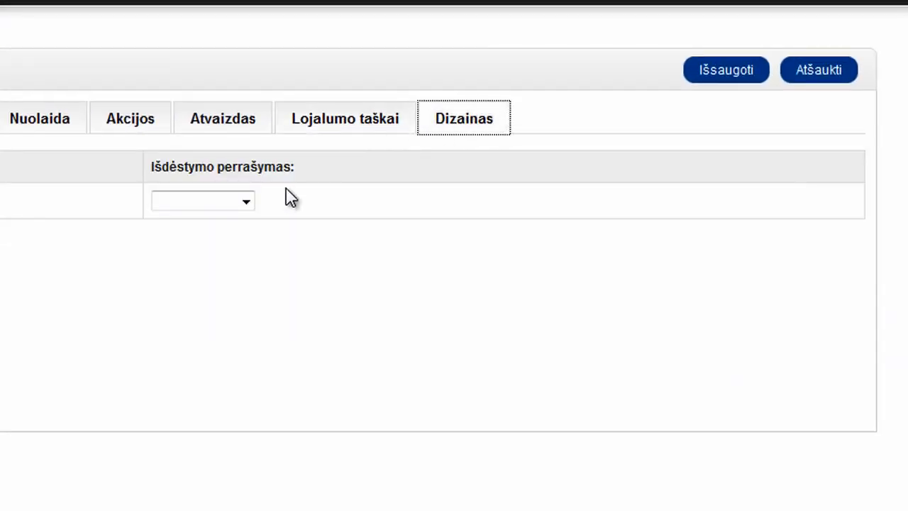
{"action": "left_click", "coordinate": [246, 201]}
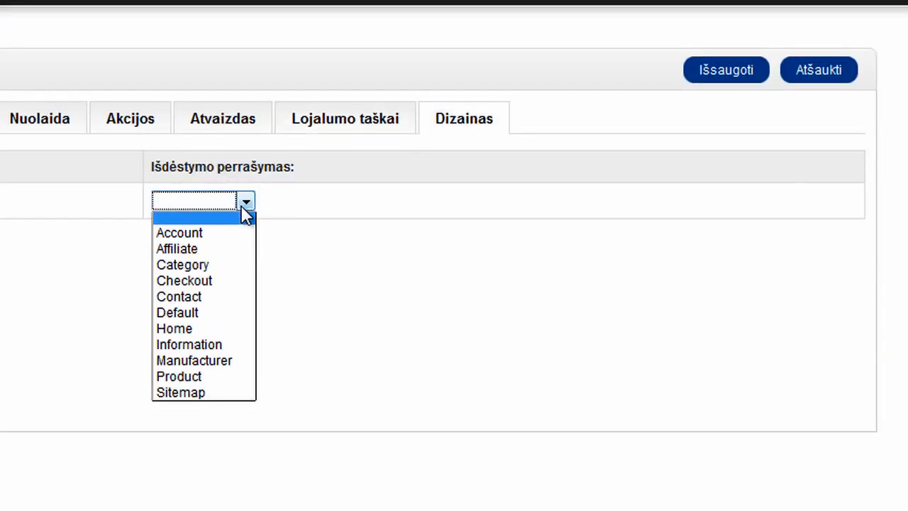
{"action": "left_click", "coordinate": [193, 376]}
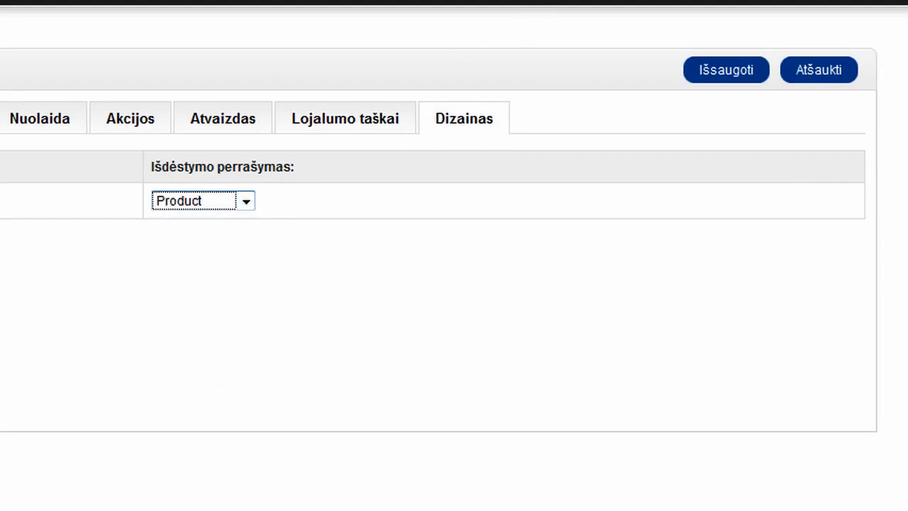
{"action": "left_click", "coordinate": [728, 75]}
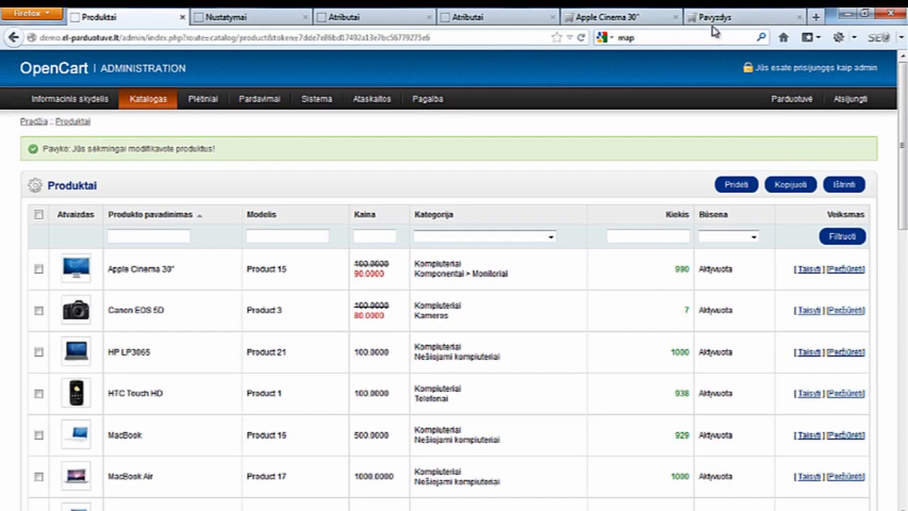
Step: Go to the storefront and open Prekė 1 from the Pavyzdys category
{"action": "left_click", "coordinate": [793, 99]}
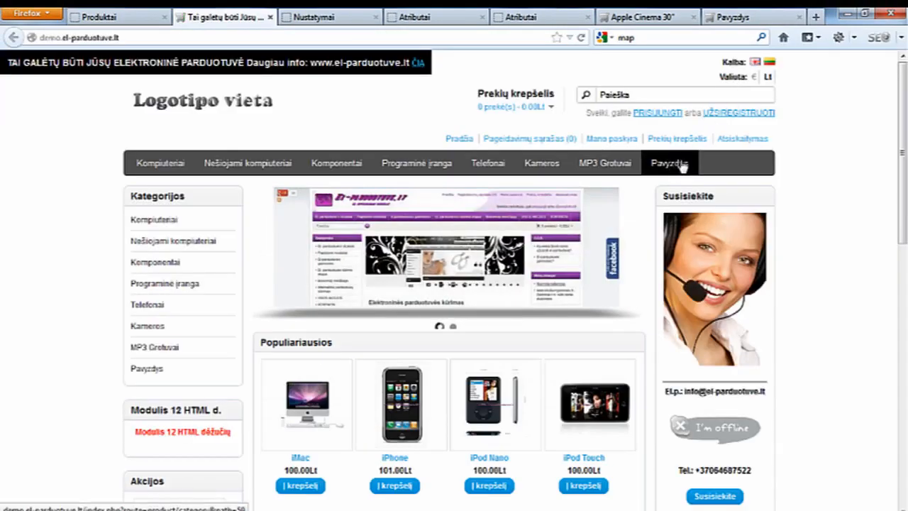
{"action": "left_click", "coordinate": [674, 165]}
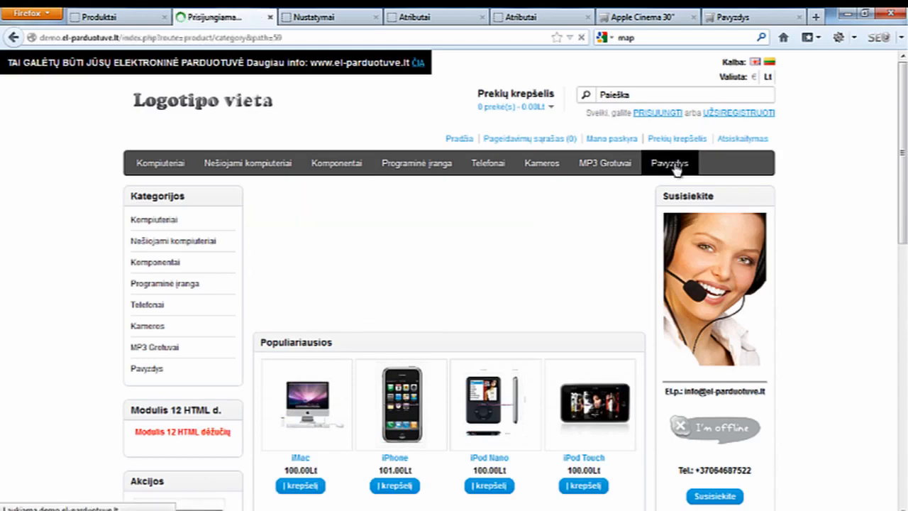
{"action": "scroll", "coordinate": [598, 270], "scroll_direction": "down", "scroll_amount": 4}
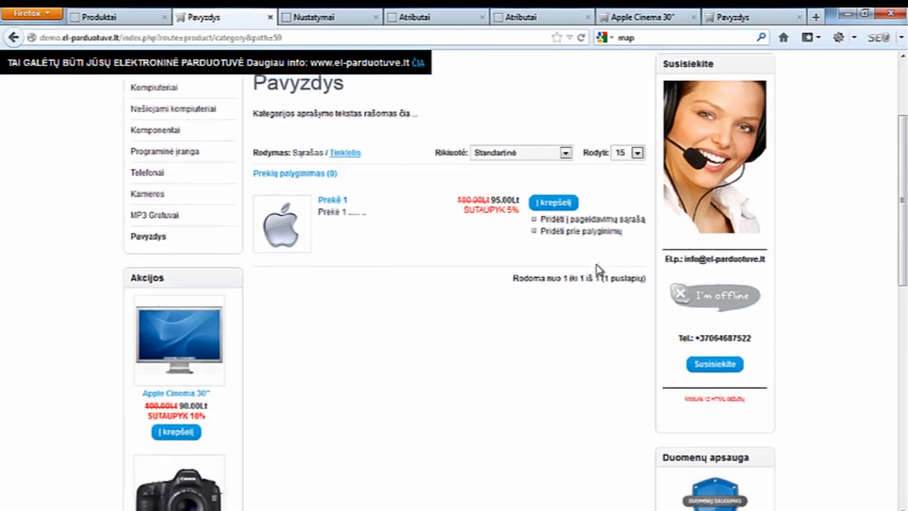
{"action": "left_click", "coordinate": [291, 205]}
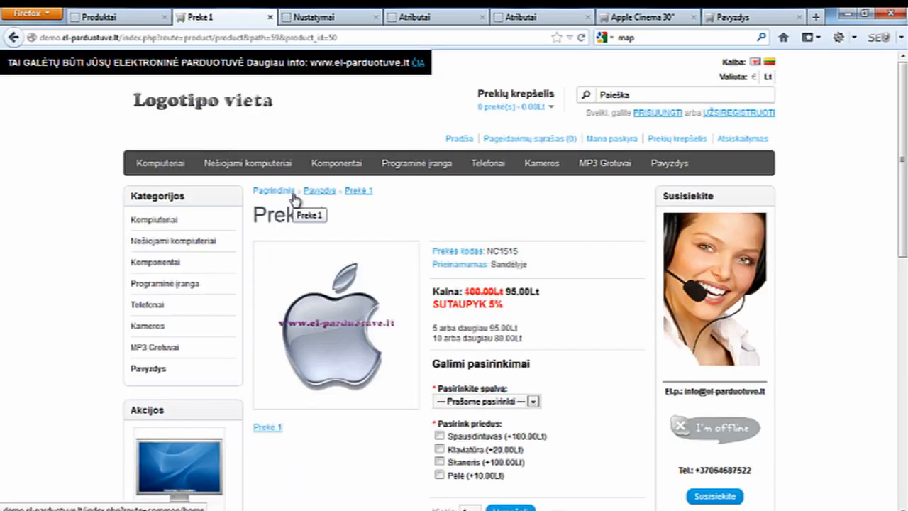
Step: Examine Prekė 1's availability, special price and quantity discounts on its storefront page
{"action": "scroll", "coordinate": [295, 201], "scroll_direction": "down", "scroll_amount": 2}
{"action": "scroll", "coordinate": [536, 163], "scroll_direction": "down", "scroll_amount": 1}
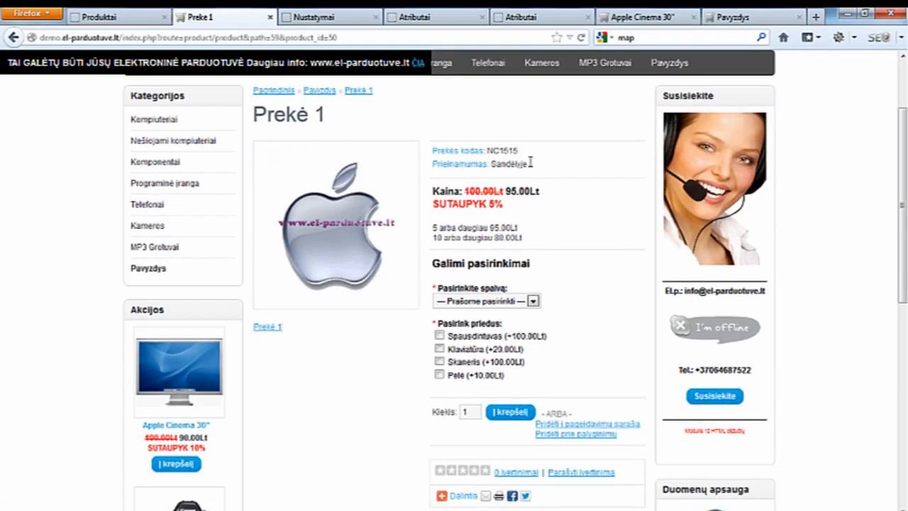
{"action": "scroll", "coordinate": [531, 162], "scroll_direction": "down", "scroll_amount": 1}
{"action": "left_click_drag", "start_coordinate": [529, 114], "coordinate": [499, 113]}
{"action": "left_click_drag", "start_coordinate": [539, 139], "coordinate": [466, 140]}
{"action": "left_click_drag", "start_coordinate": [433, 181], "coordinate": [513, 177]}
{"action": "left_click_drag", "start_coordinate": [435, 186], "coordinate": [531, 192]}
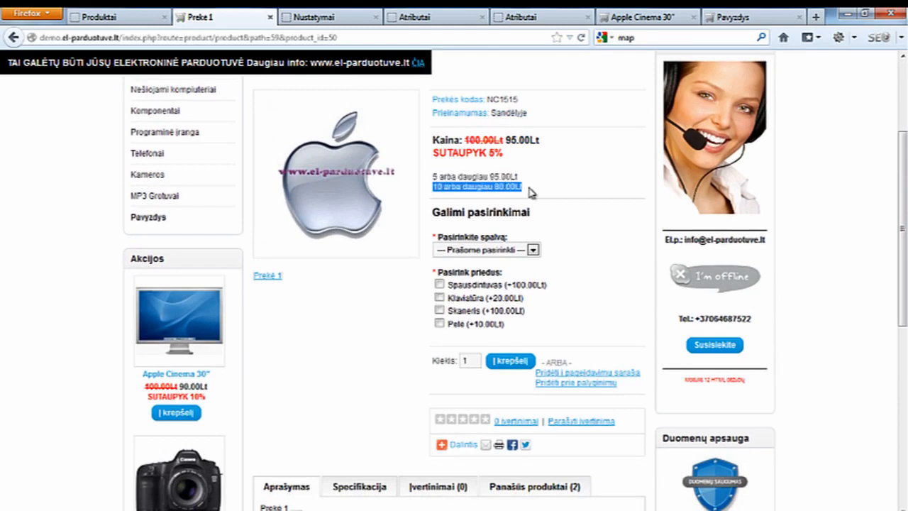
Step: Choose the colour Geltona and select the accessories Spausdintuvas and Klaviatūra for Prekė 1
{"action": "left_click", "coordinate": [531, 251]}
{"action": "left_click", "coordinate": [505, 304]}
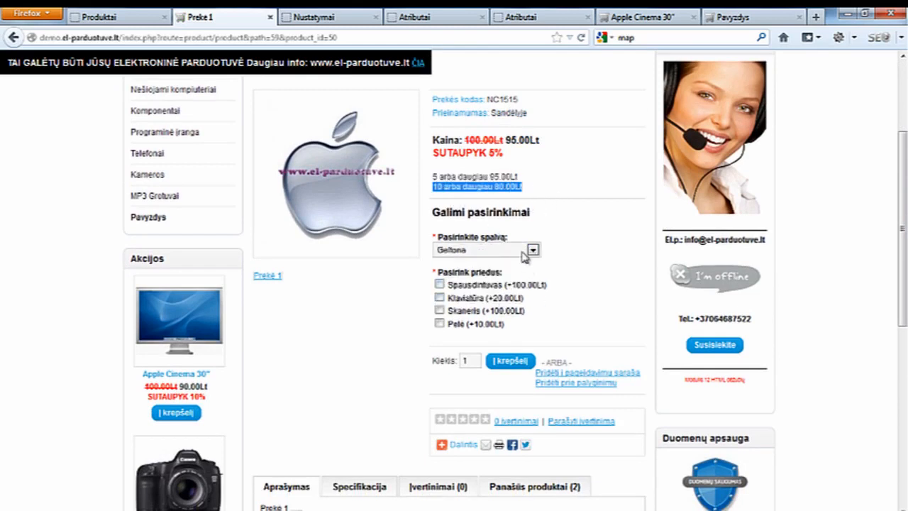
{"action": "scroll", "coordinate": [493, 272], "scroll_direction": "down", "scroll_amount": 2}
{"action": "left_click", "coordinate": [439, 209]}
{"action": "left_click", "coordinate": [439, 222]}
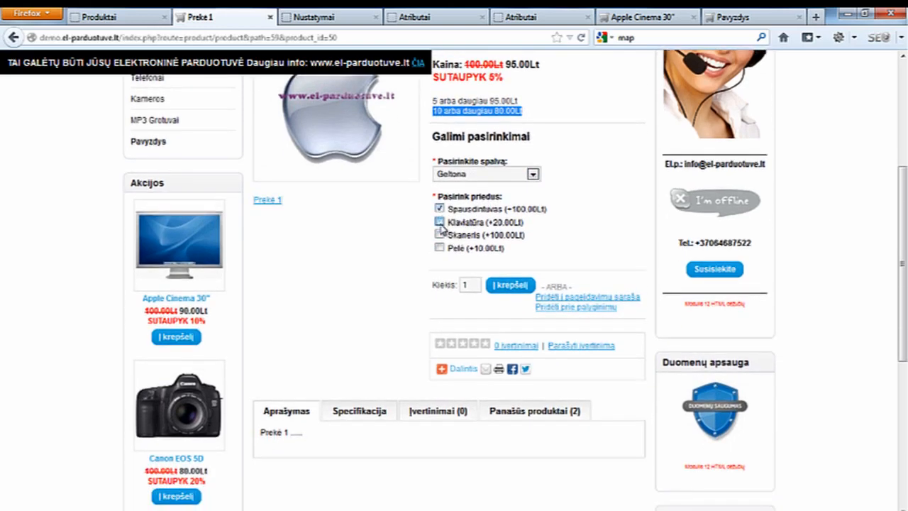
Step: Examine Prekė 1's specification (Specifikacija), including its memory and processor attributes
{"action": "scroll", "coordinate": [478, 243], "scroll_direction": "down", "scroll_amount": 2}
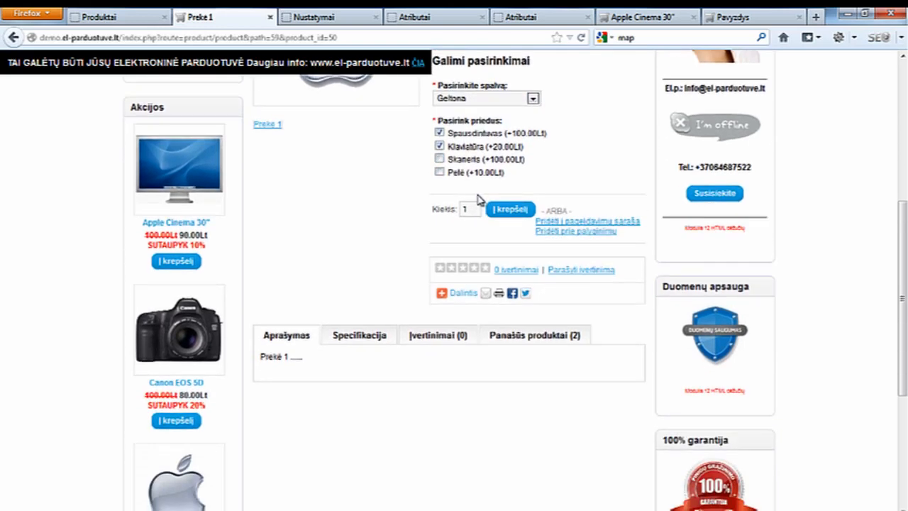
{"action": "scroll", "coordinate": [478, 196], "scroll_direction": "down", "scroll_amount": 2}
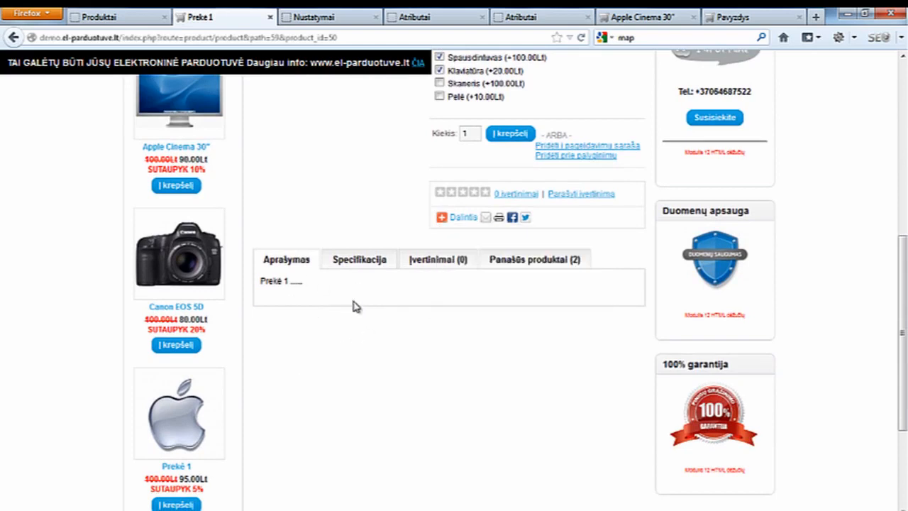
{"action": "left_click", "coordinate": [361, 259]}
{"action": "scroll", "coordinate": [381, 265], "scroll_direction": "down", "scroll_amount": 2}
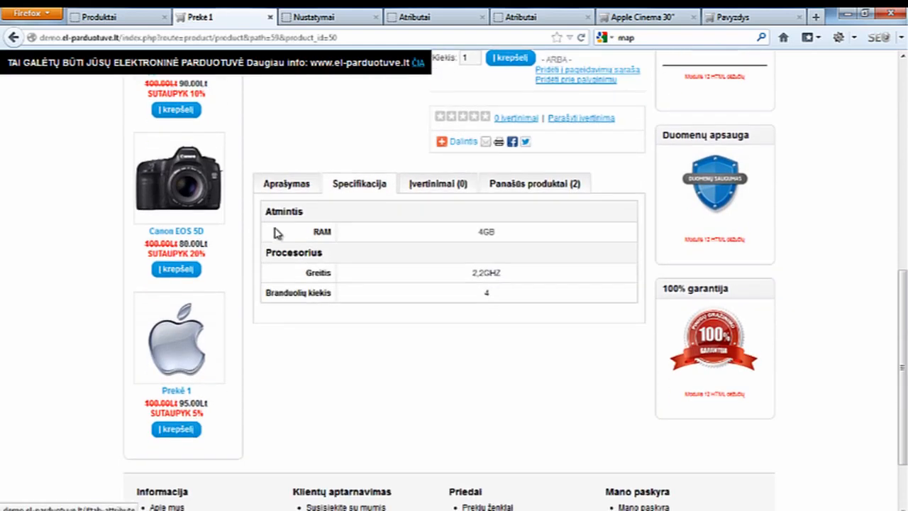
{"action": "left_click_drag", "start_coordinate": [266, 211], "coordinate": [337, 239]}
{"action": "left_click_drag", "start_coordinate": [276, 252], "coordinate": [326, 261]}
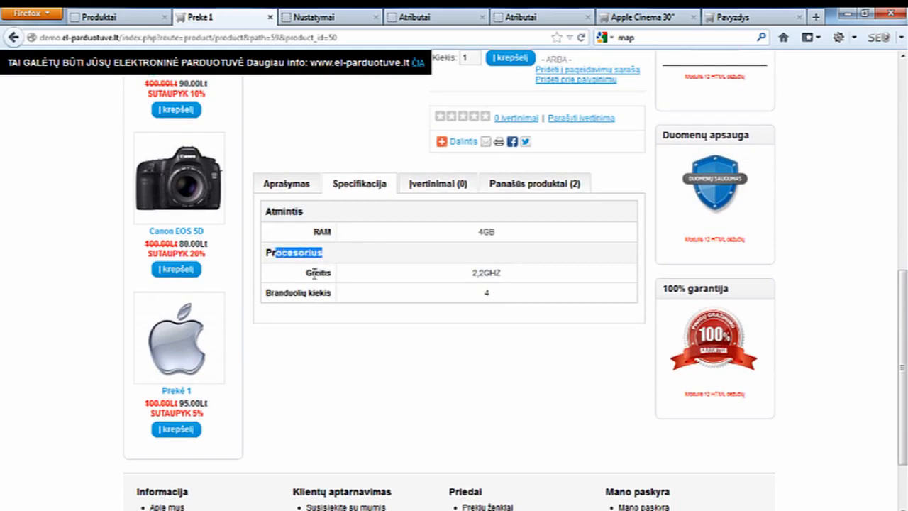
{"action": "left_click", "coordinate": [324, 276]}
{"action": "double_click", "coordinate": [324, 276]}
{"action": "left_click_drag", "start_coordinate": [288, 293], "coordinate": [330, 293]}
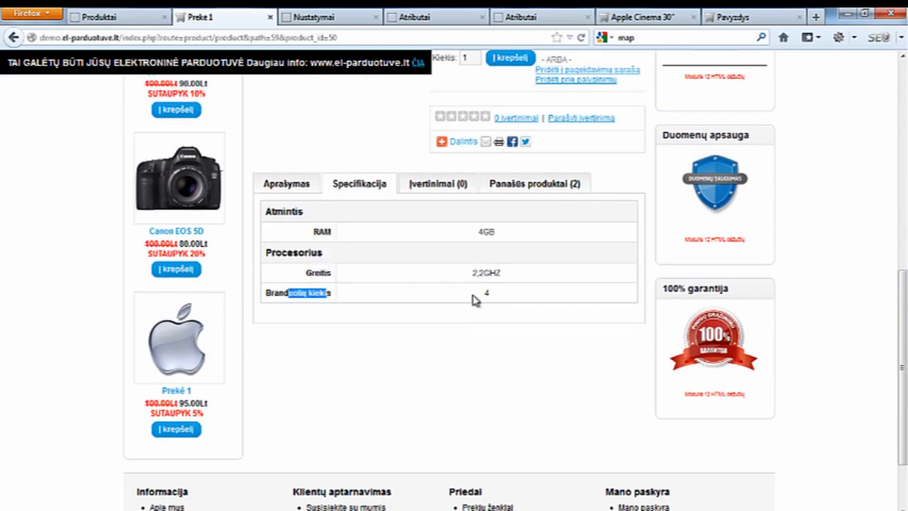
Step: View Prekė 1's related products (Panašūs produktai) and return to its main product details
{"action": "left_click", "coordinate": [511, 184]}
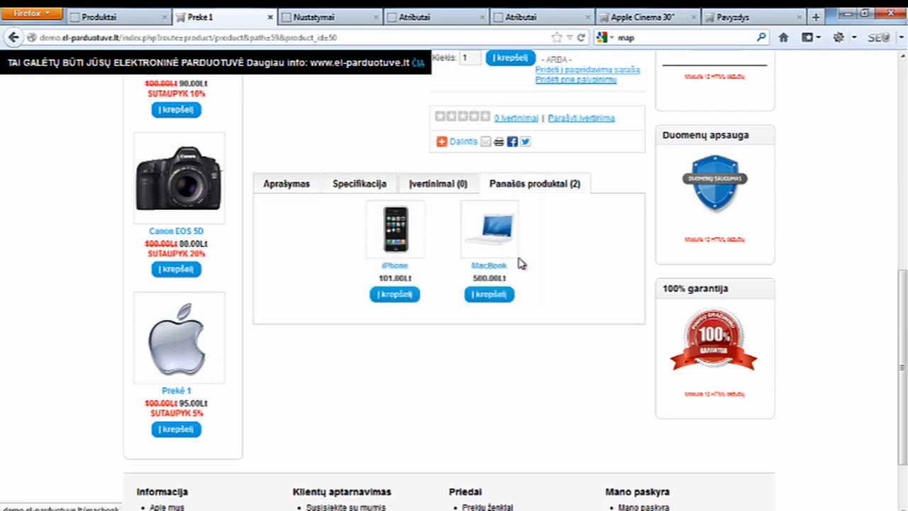
{"action": "scroll", "coordinate": [456, 262], "scroll_direction": "up", "scroll_amount": 5}
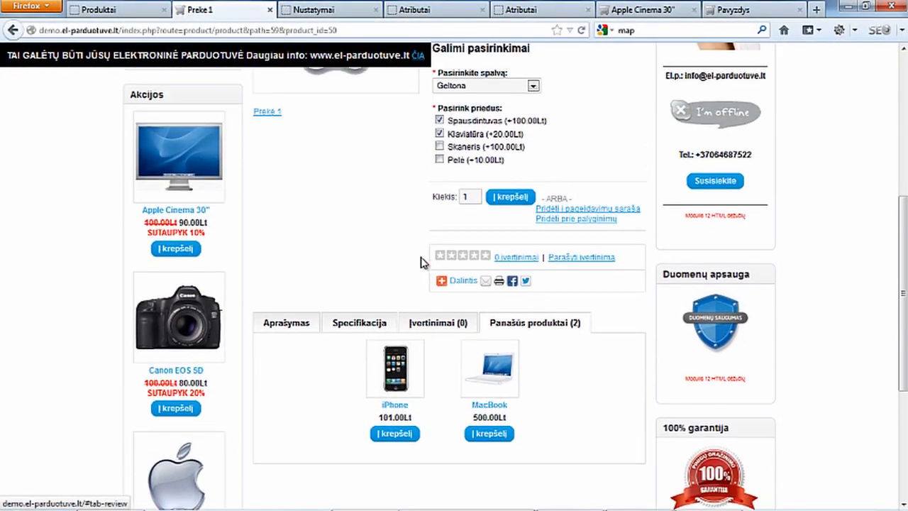
{"action": "scroll", "coordinate": [433, 264], "scroll_direction": "up", "scroll_amount": 5}
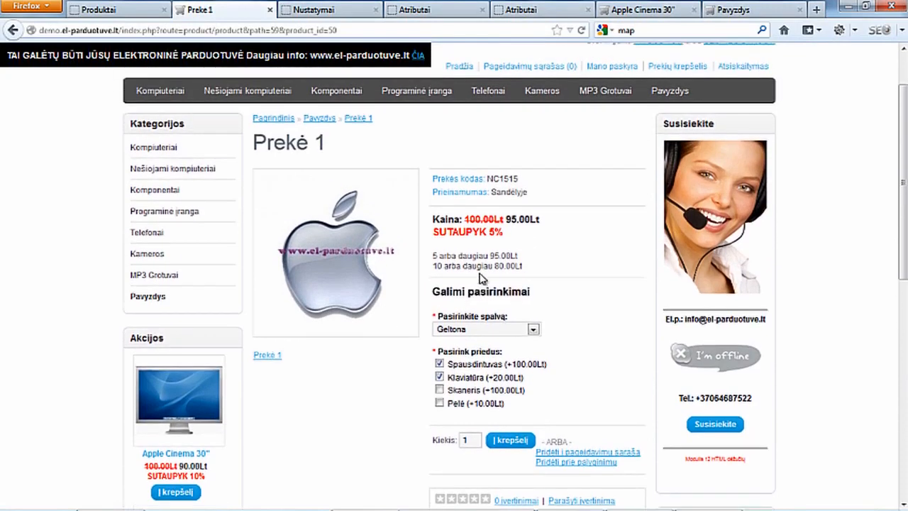